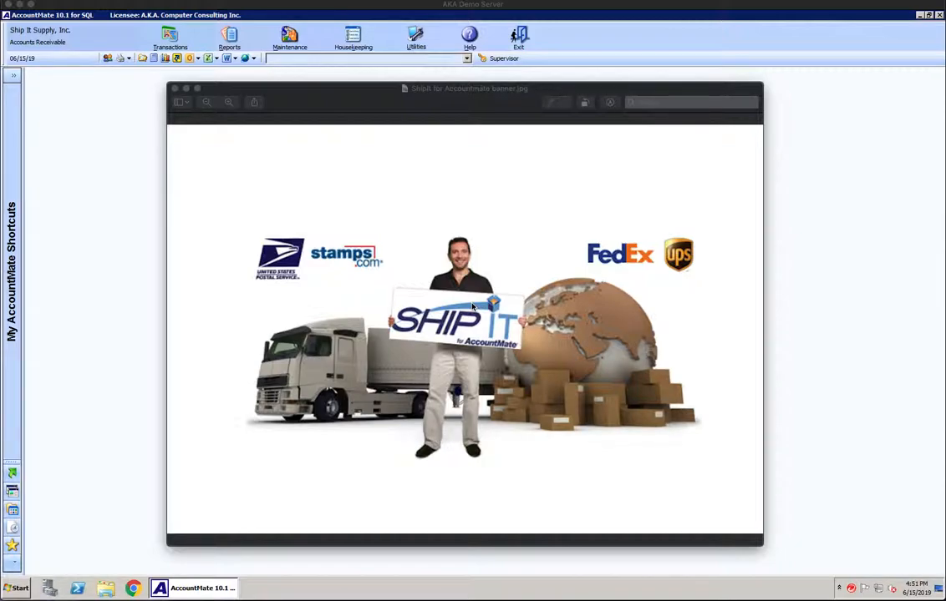
Close the banner image and open the Shipping Settings from the Accounts Receivable maintenance functions, moving the dialog nearer the middle
left_click(174, 88)
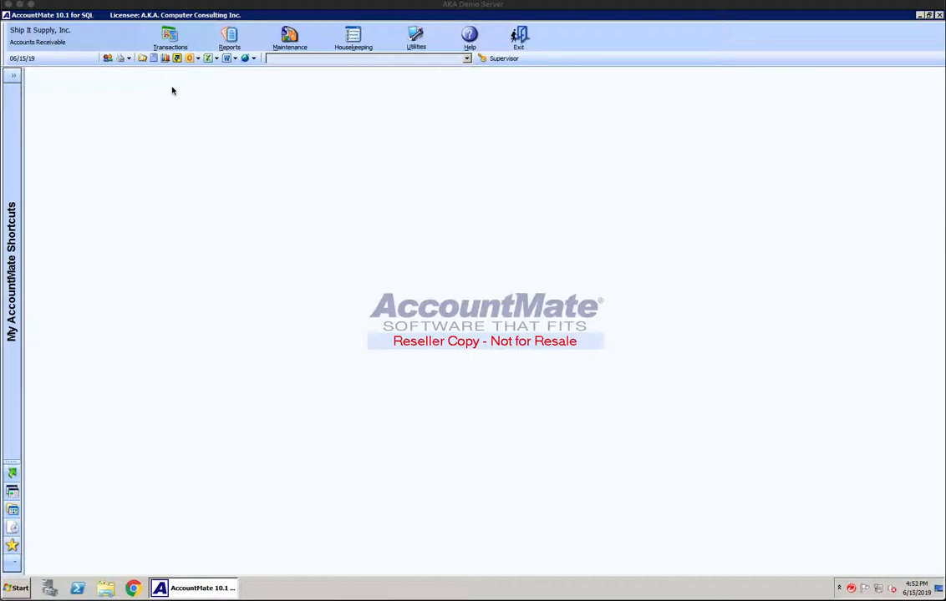
left_click(361, 40)
left_click(289, 38)
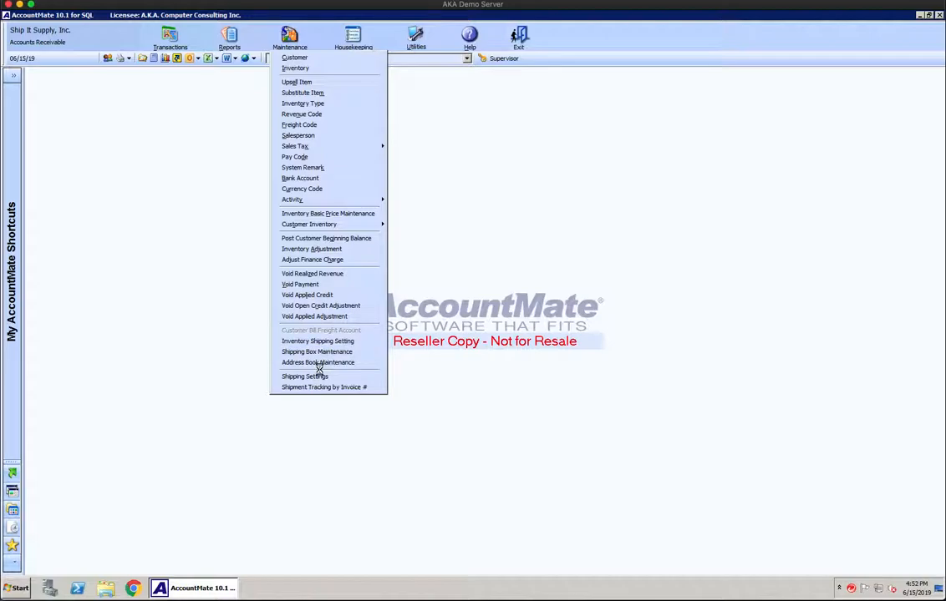
left_click(322, 376)
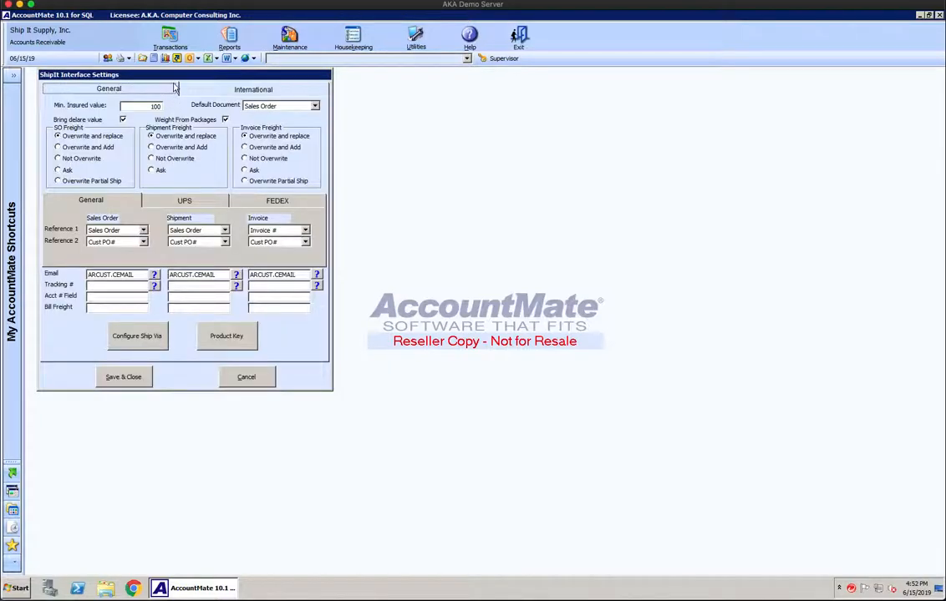
left_click_drag(174, 78, 349, 145)
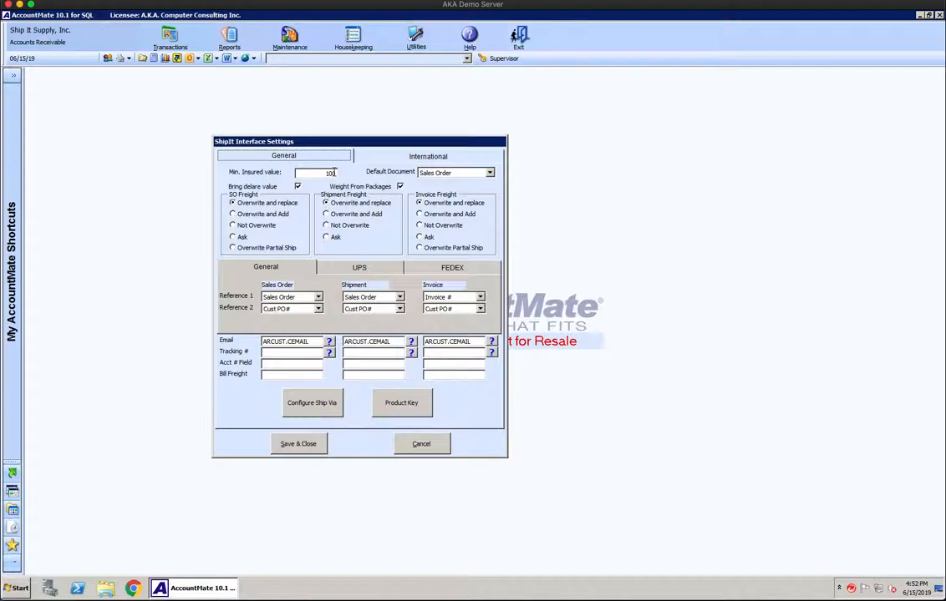
Look through the Default Document choices and the Sales Order Reference 1 options in the shipping settings
left_click(442, 176)
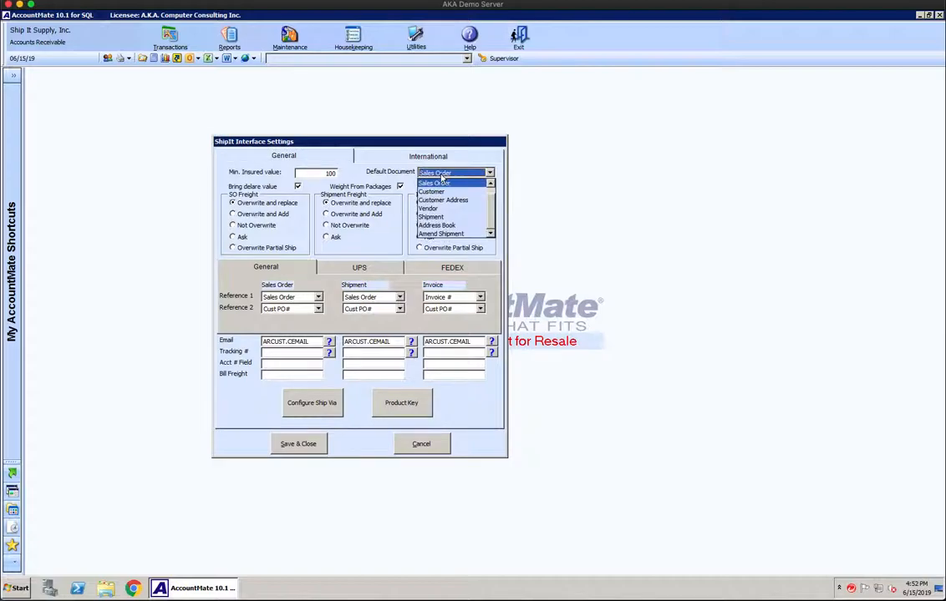
left_click(387, 173)
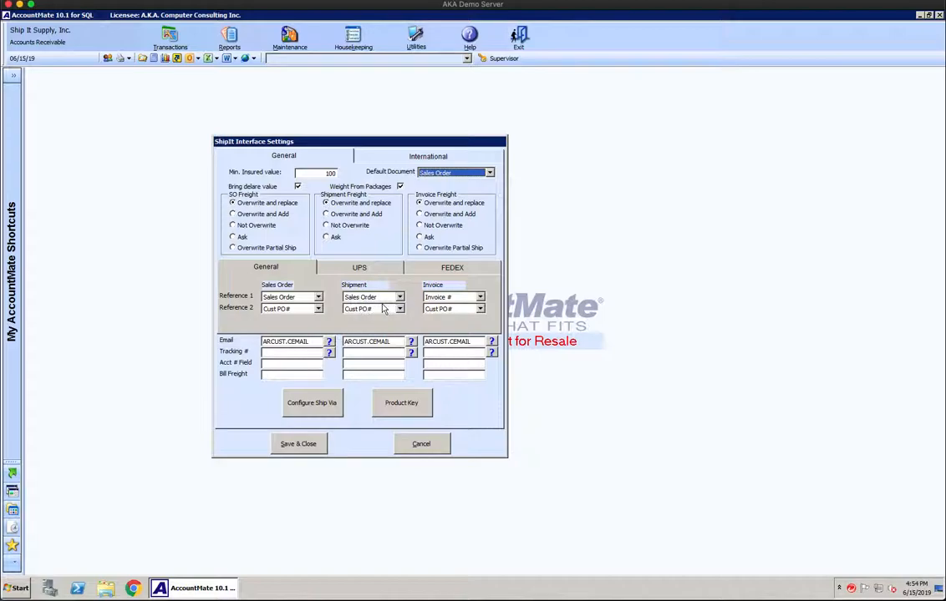
left_click(305, 298)
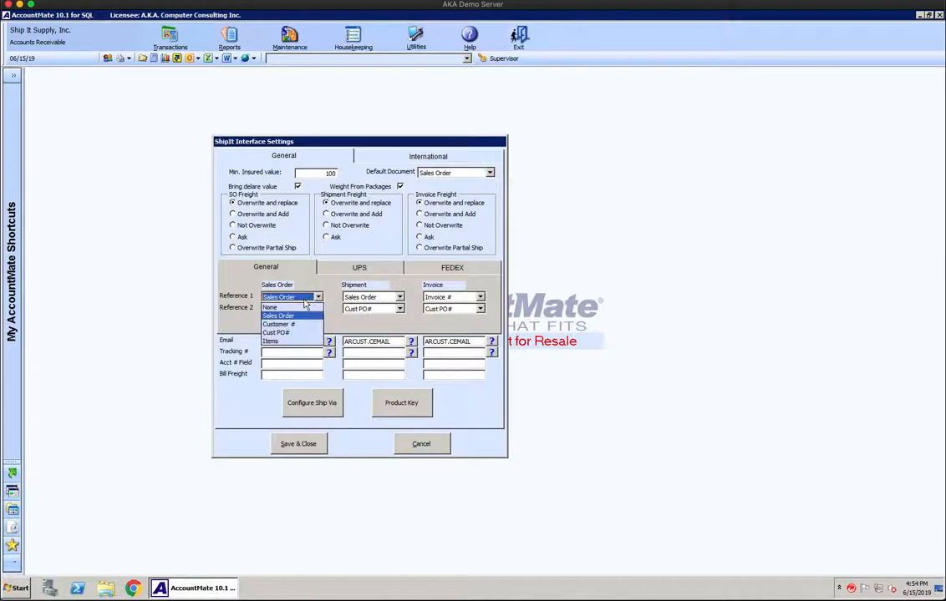
left_click(305, 286)
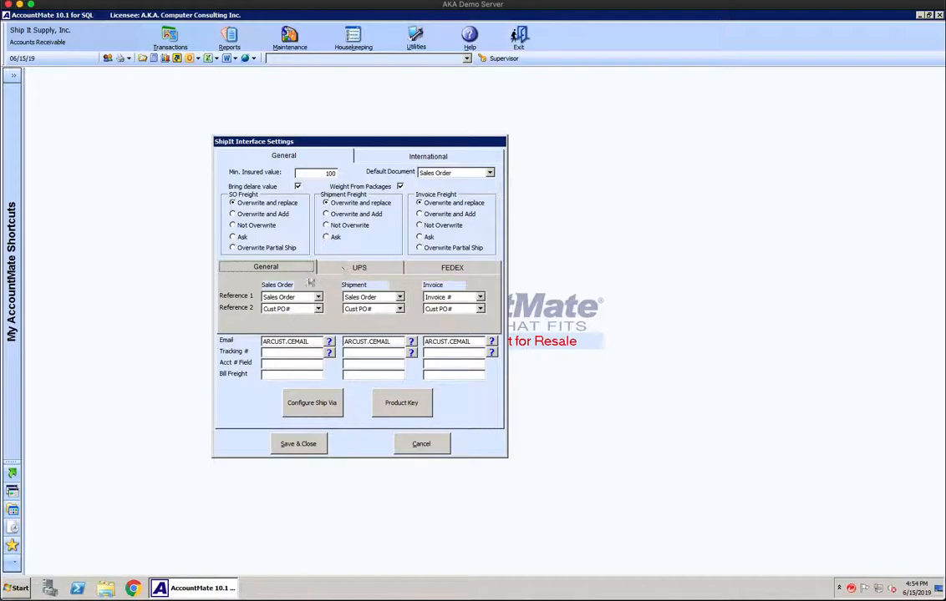
View the UPS and FedEx reference settings and return to the general reference settings
left_click(362, 269)
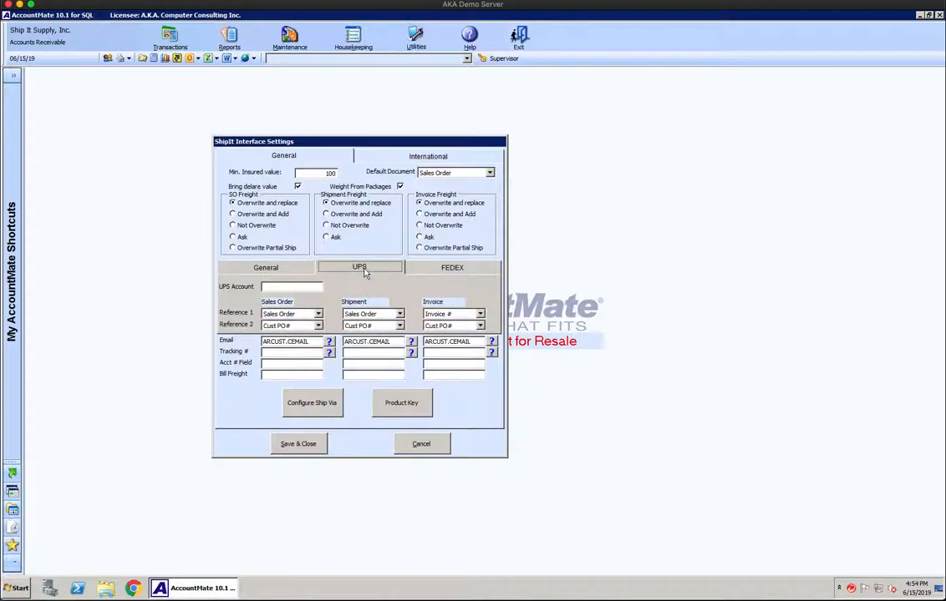
left_click(451, 268)
left_click(284, 273)
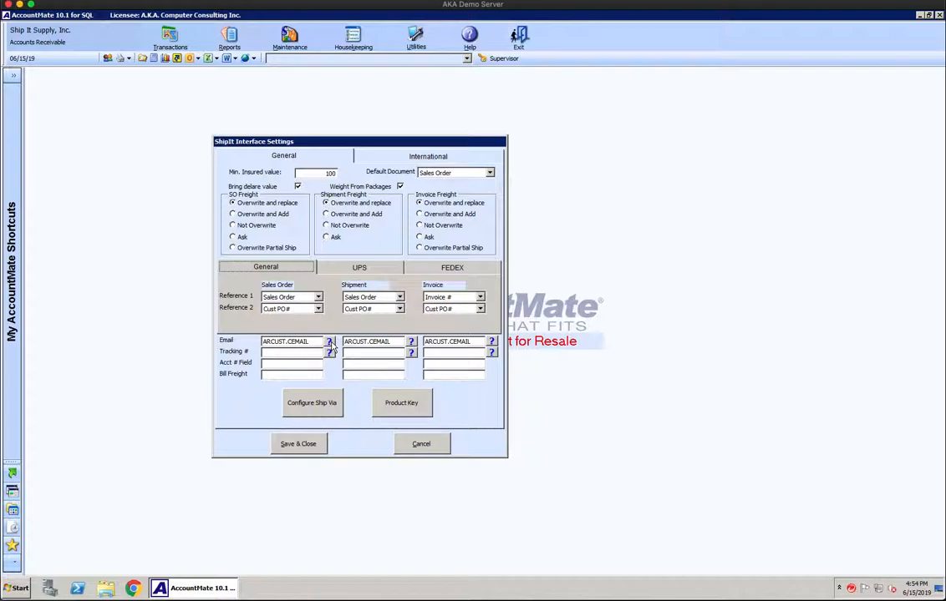
Read the help notes for the Sales Order Email and Tracking # fields
left_click(329, 342)
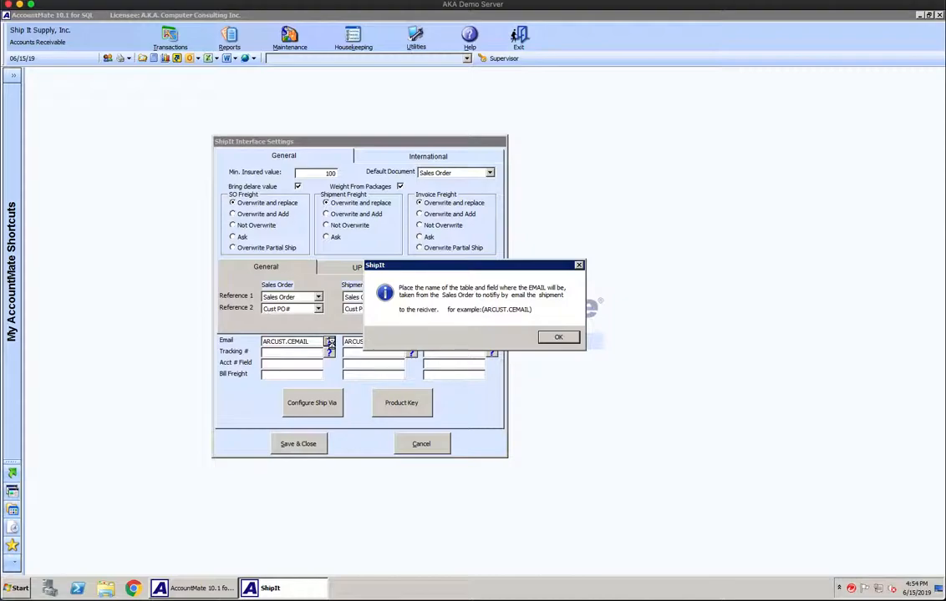
left_click(557, 337)
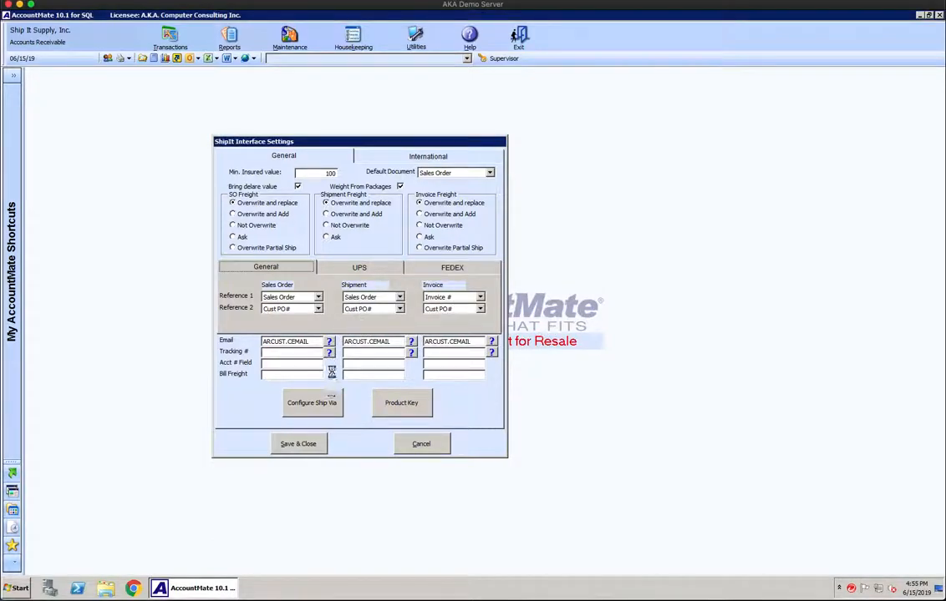
left_click(329, 352)
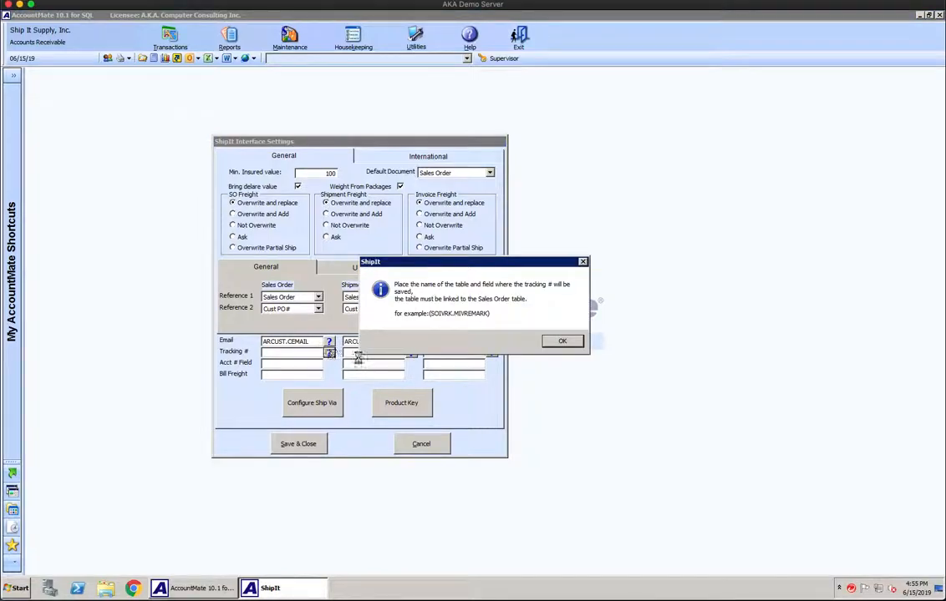
left_click(563, 341)
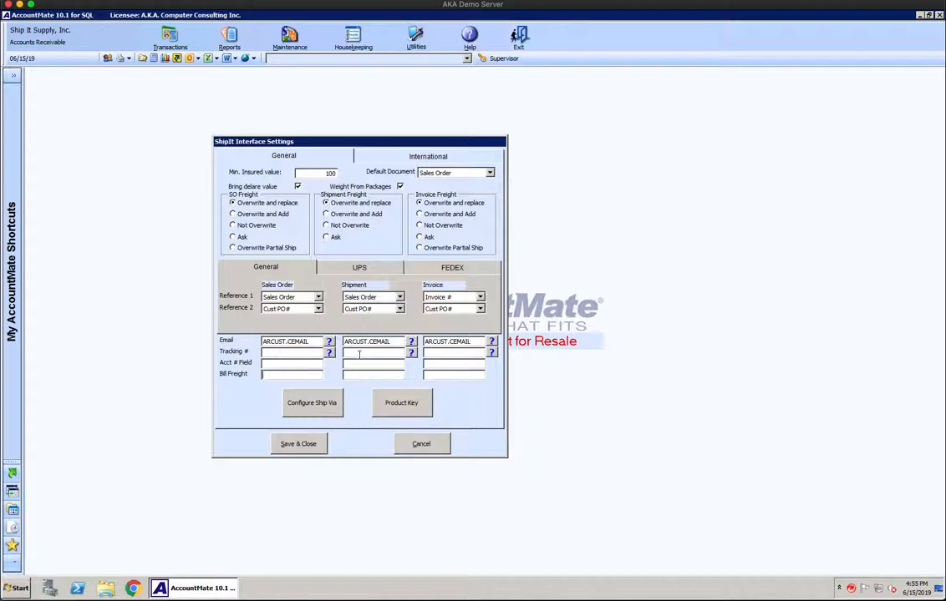
Examine the Ship Via configuration, including the FEDEX service choices and template file, and the product key window, cancelling out of both
left_click(318, 405)
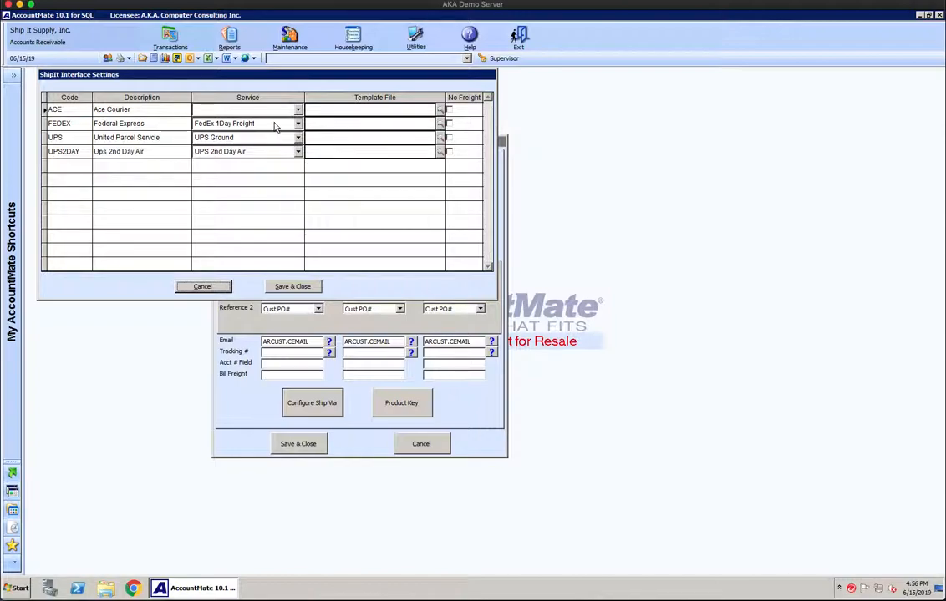
left_click(231, 127)
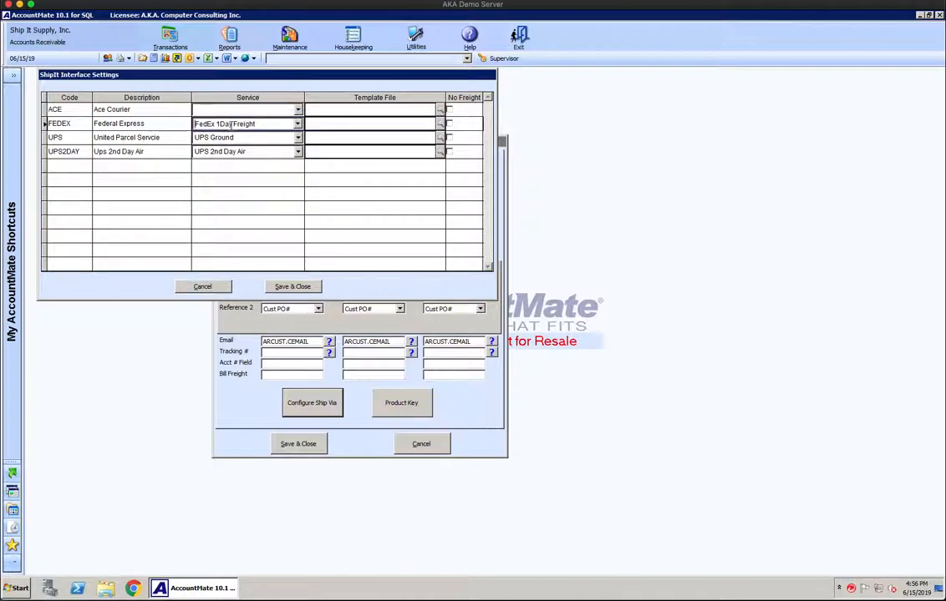
left_click(297, 124)
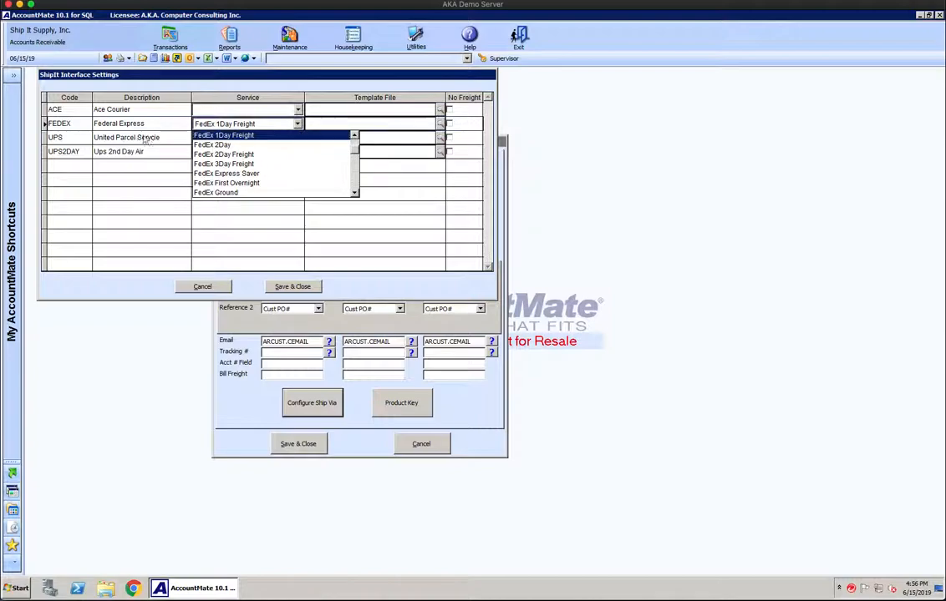
left_click(317, 113)
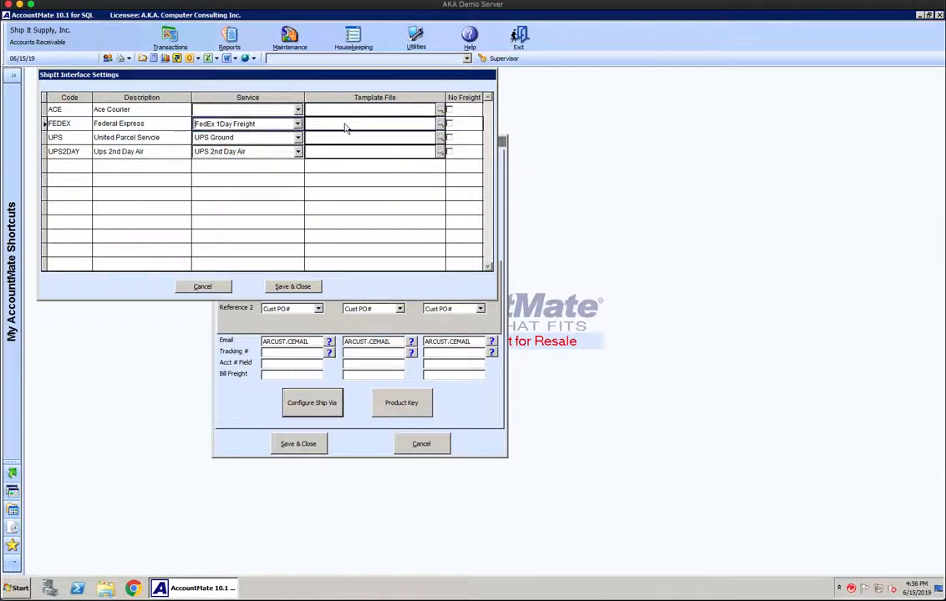
left_click(349, 126)
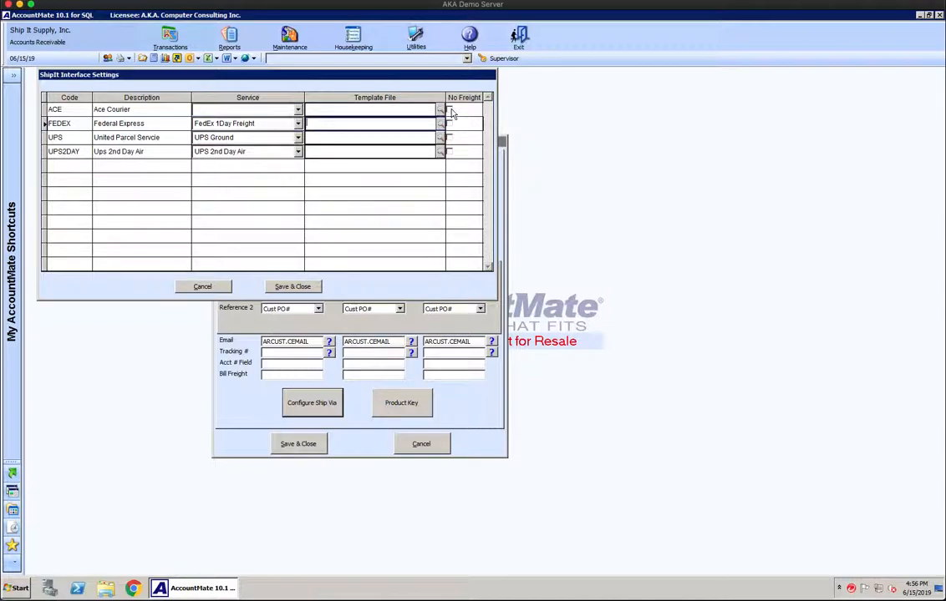
left_click(204, 288)
left_click(203, 288)
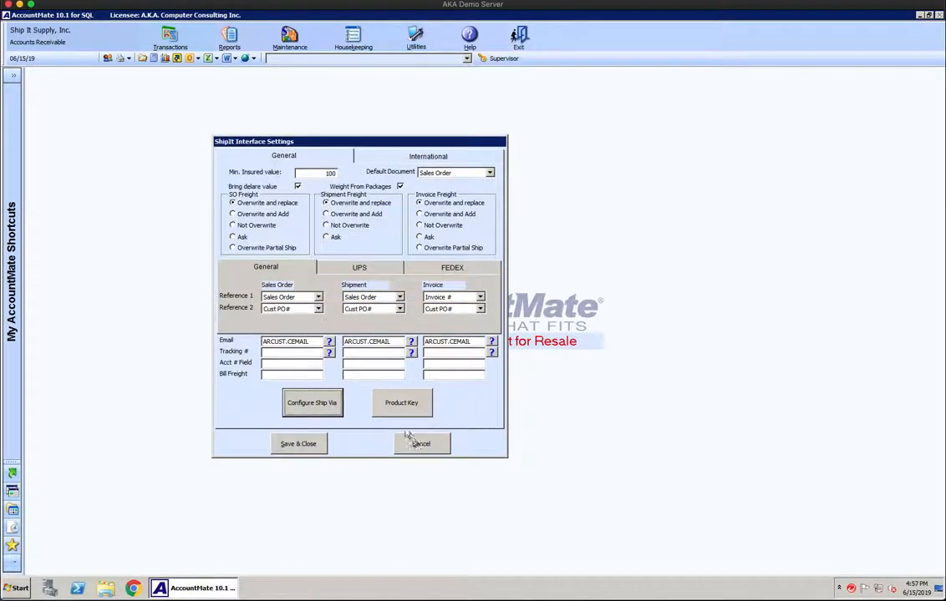
left_click(402, 406)
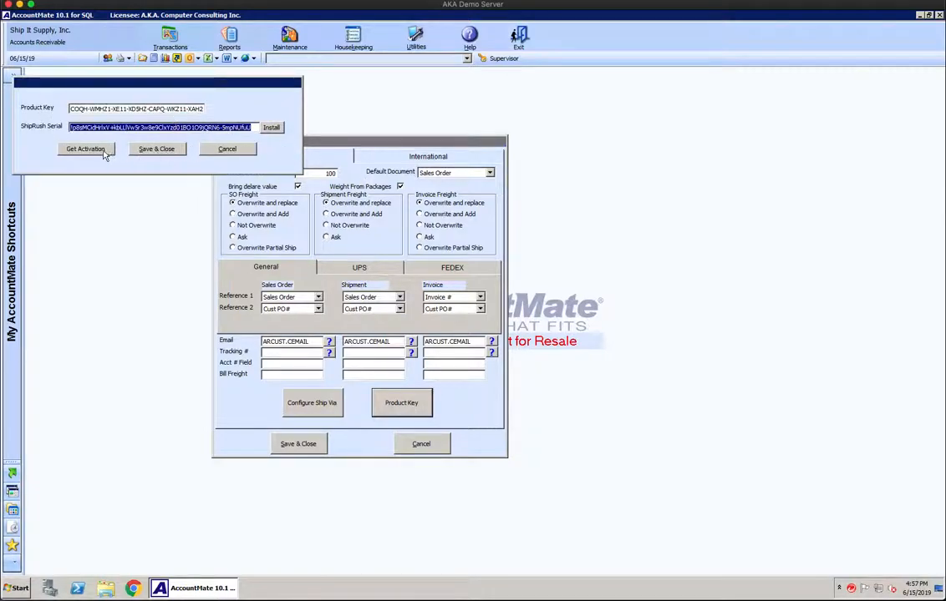
left_click(229, 149)
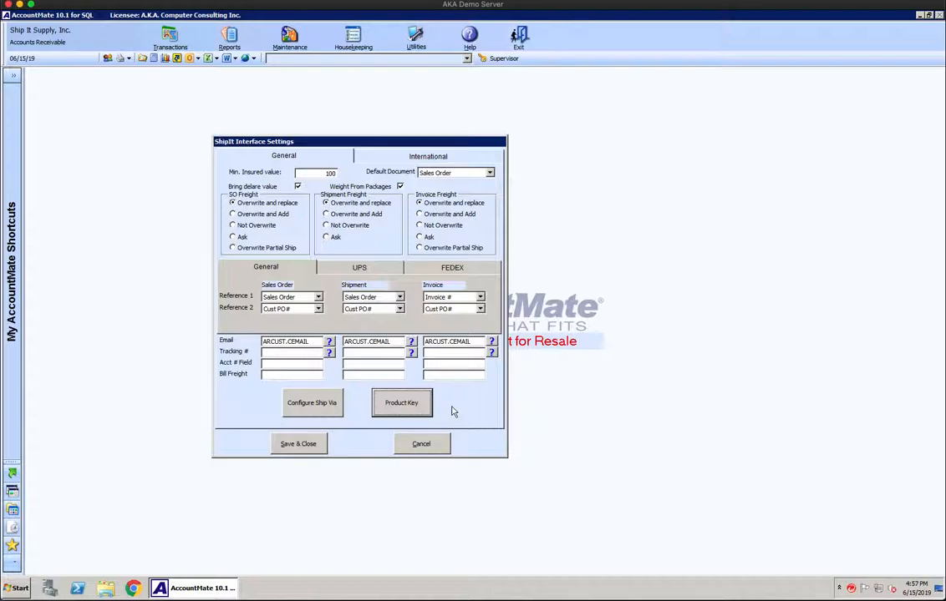
Review the international Commodity Type and AES No Field settings and close the shipping settings
left_click(389, 157)
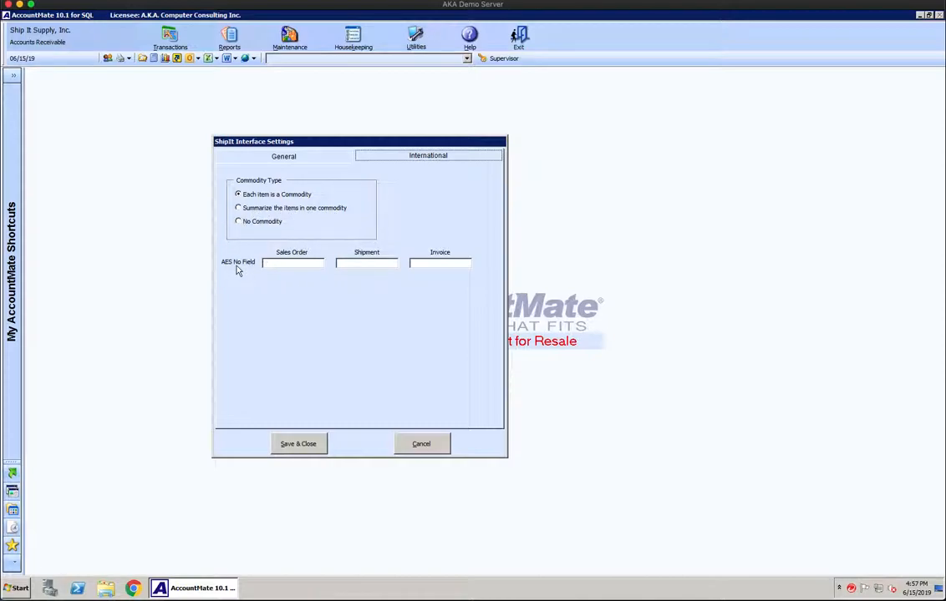
left_click(291, 264)
left_click(387, 264)
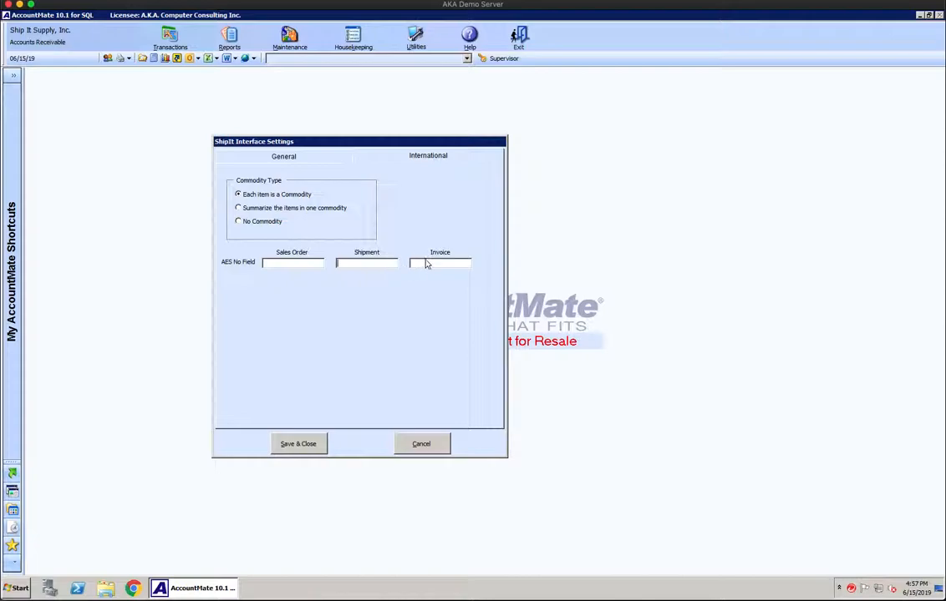
left_click(323, 448)
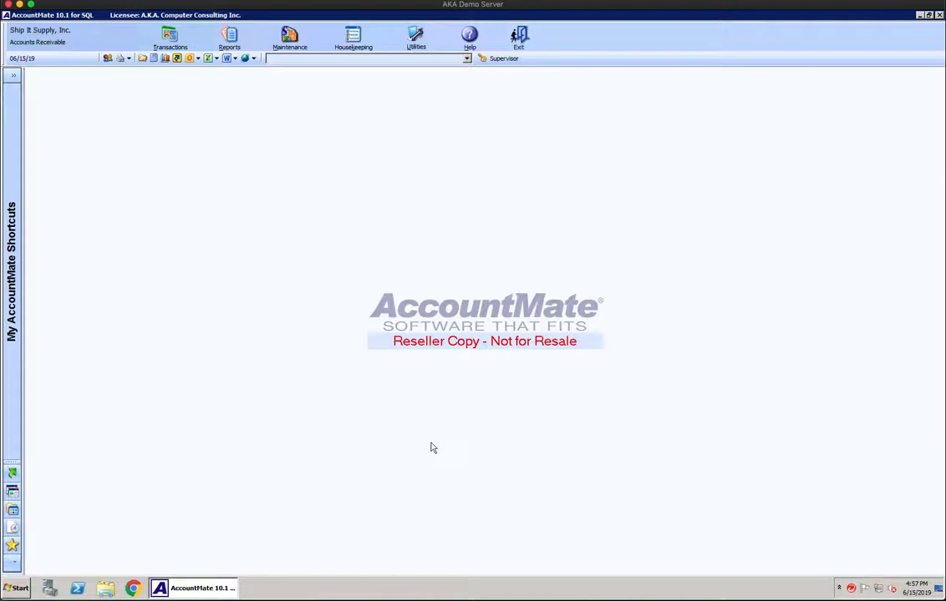
Look up the defined boxes in Shipping Box Maintenance and close it without selecting one
left_click(290, 41)
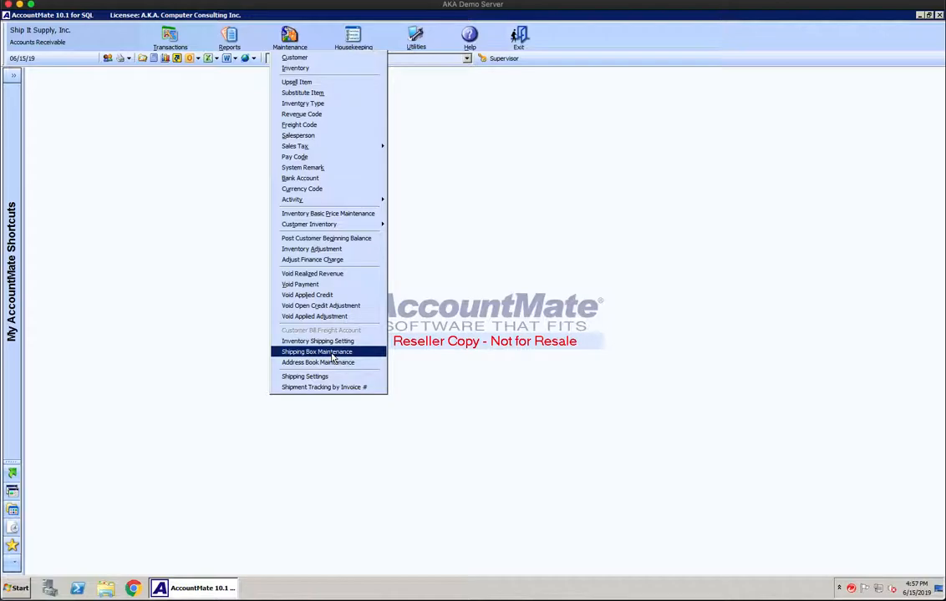
left_click(332, 353)
left_click(138, 105)
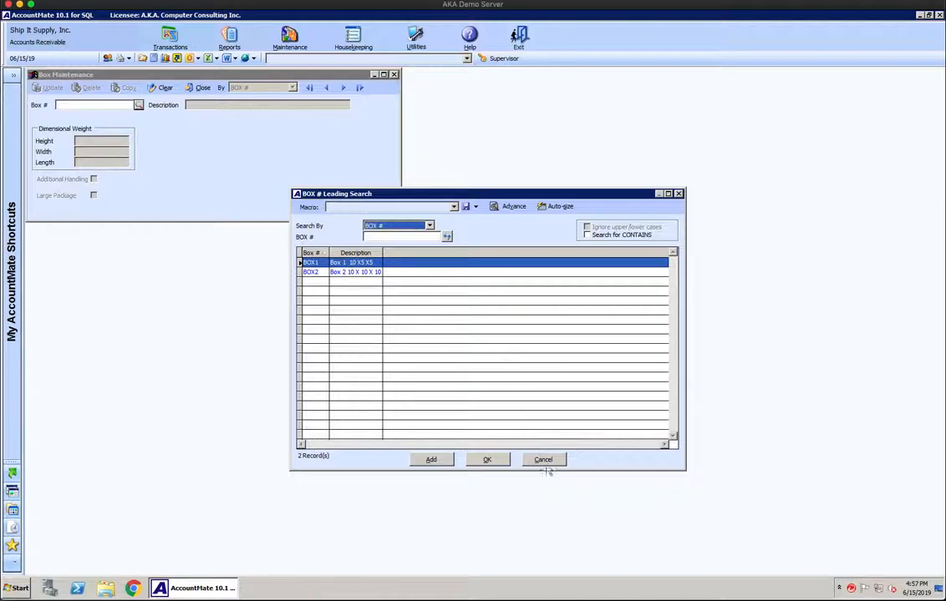
left_click(545, 462)
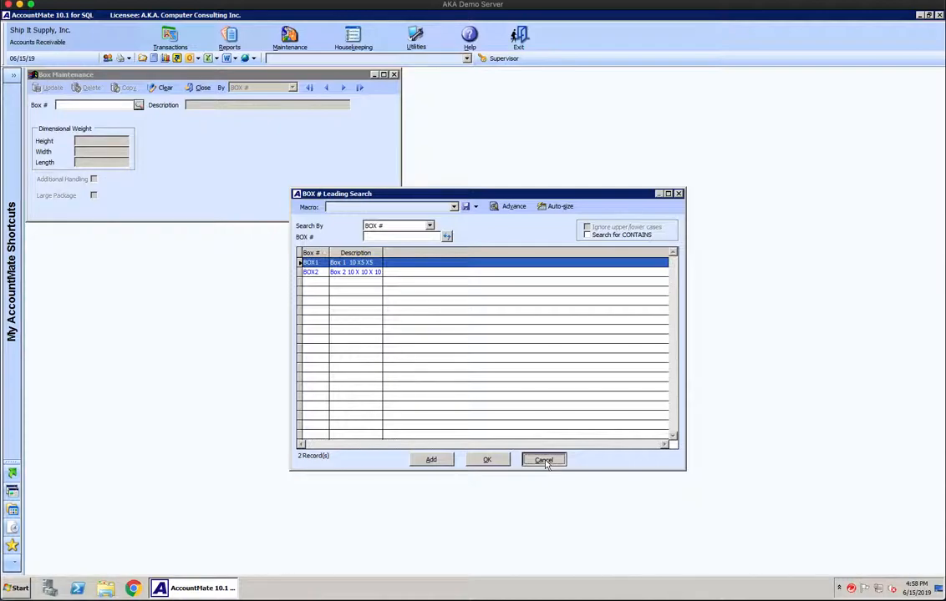
left_click(543, 460)
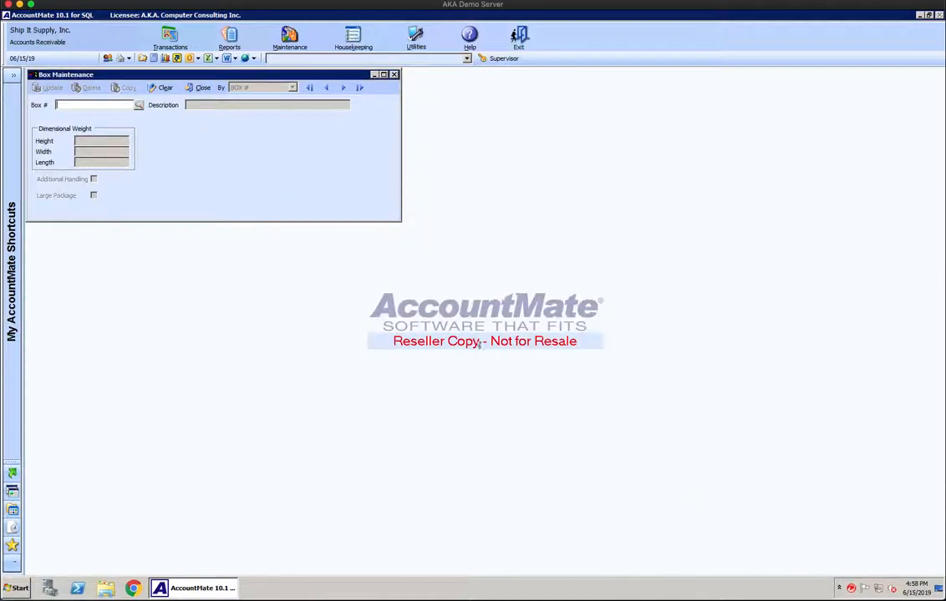
left_click(394, 74)
View the Address Book Maintenance form and its address lookup, closing both without selecting an address
left_click(233, 41)
left_click(289, 38)
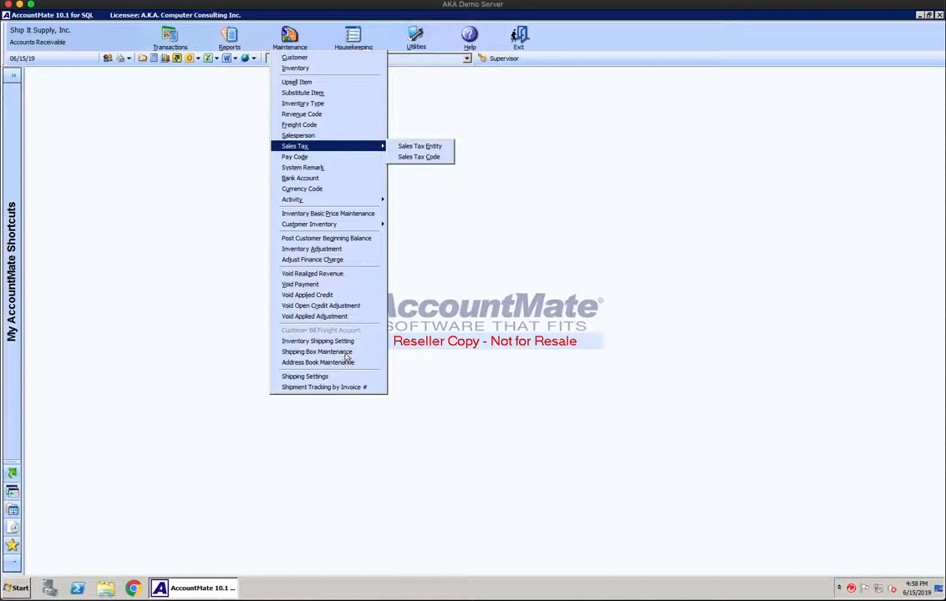
left_click(332, 366)
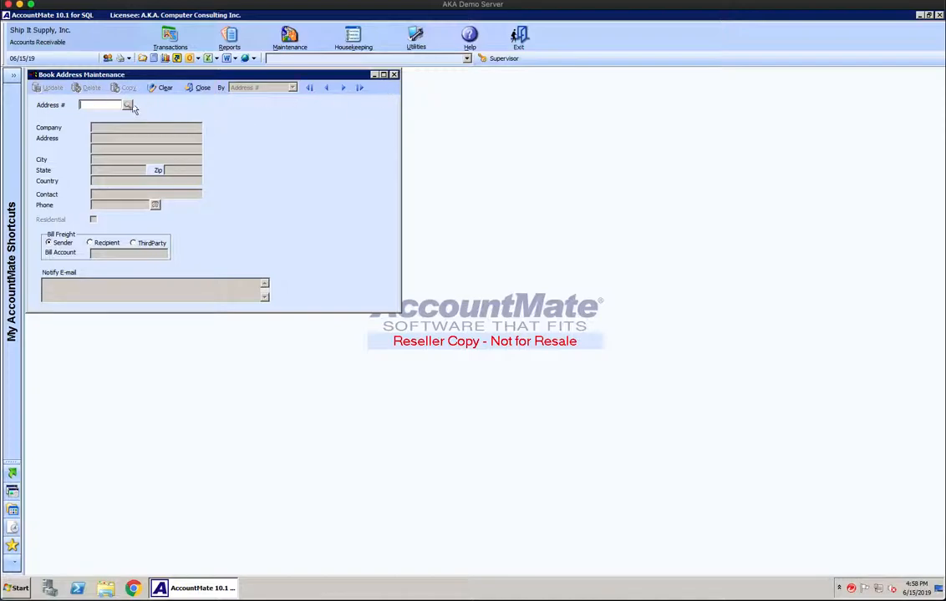
left_click(128, 106)
left_click(544, 459)
left_click(395, 75)
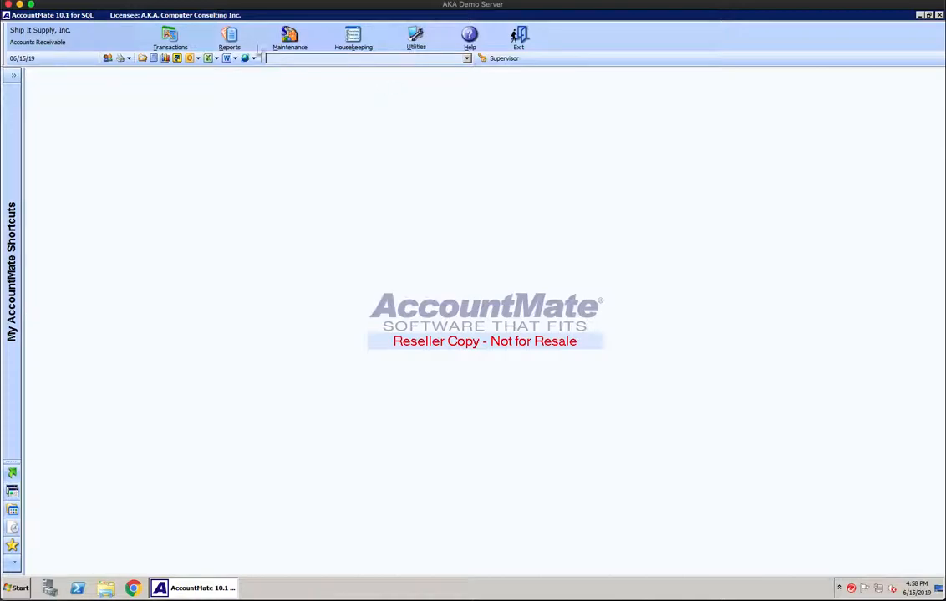
left_click(231, 42)
mouse_move(294, 39)
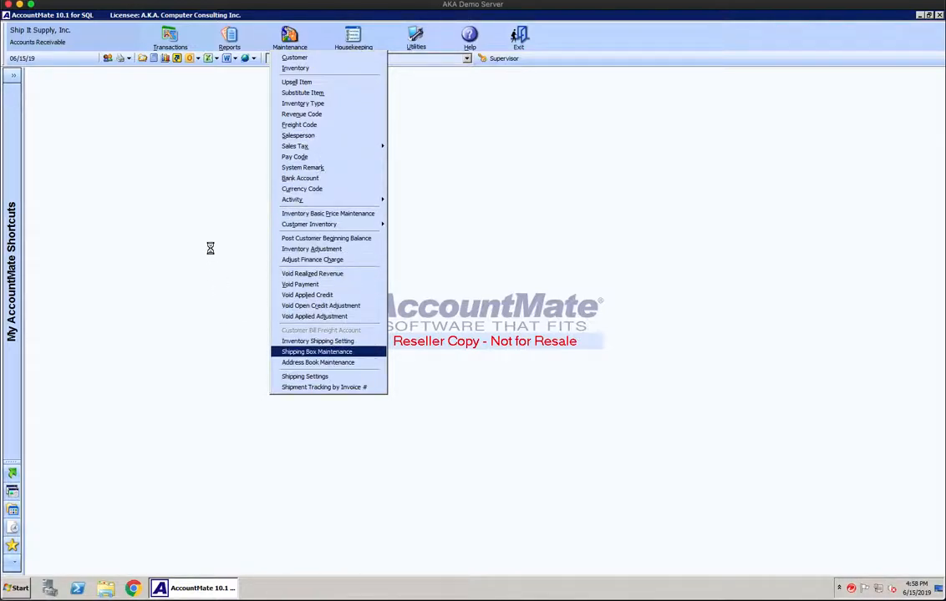
left_click(193, 205)
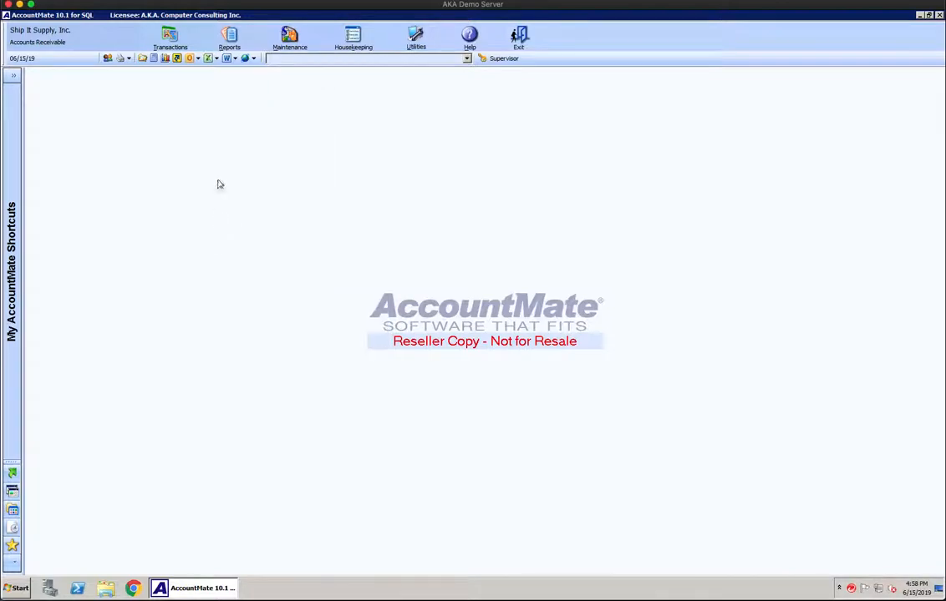
Open the Shipping Interface and review the source document types, keeping Sales Order selected
left_click(170, 37)
mouse_move(192, 79)
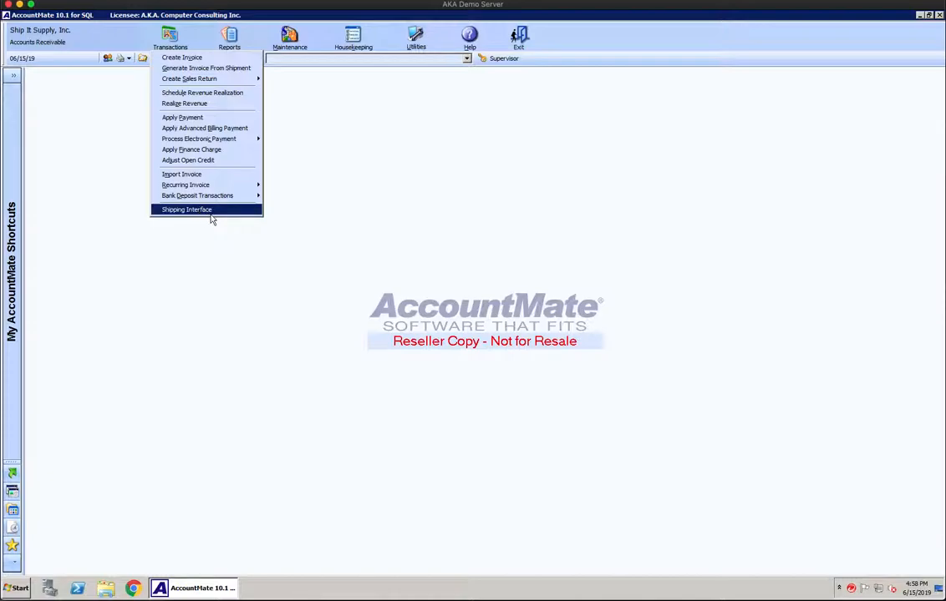
left_click(212, 213)
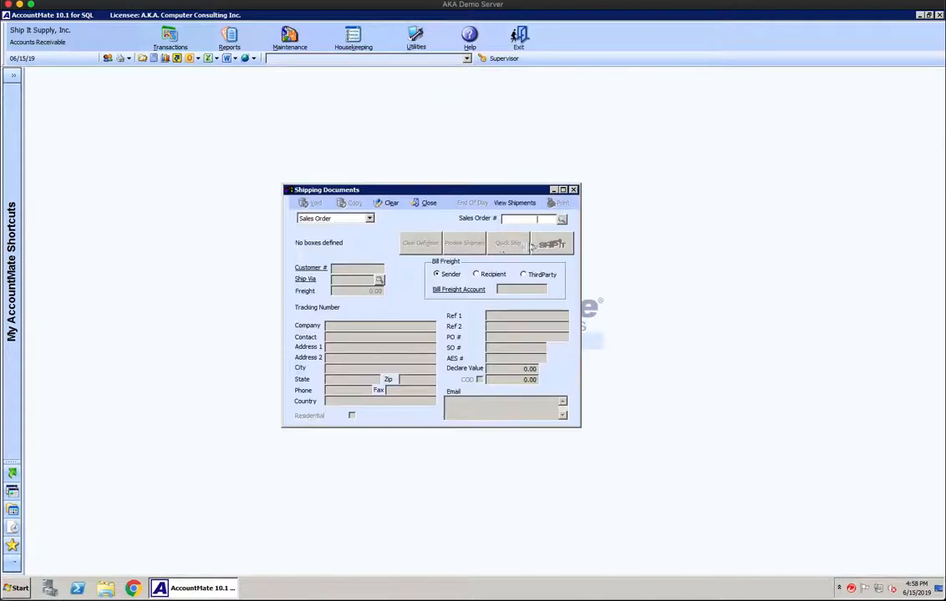
left_click(332, 221)
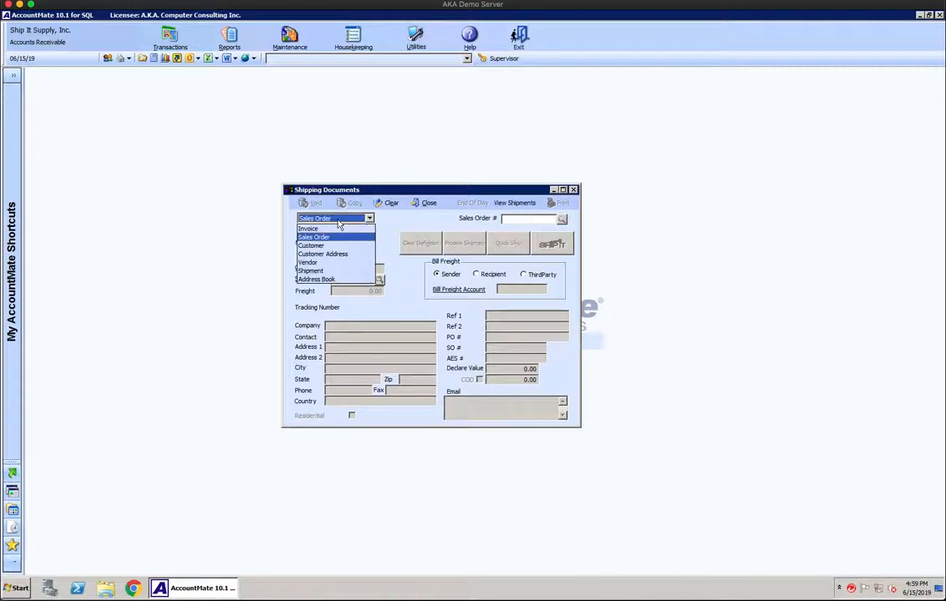
left_click(396, 225)
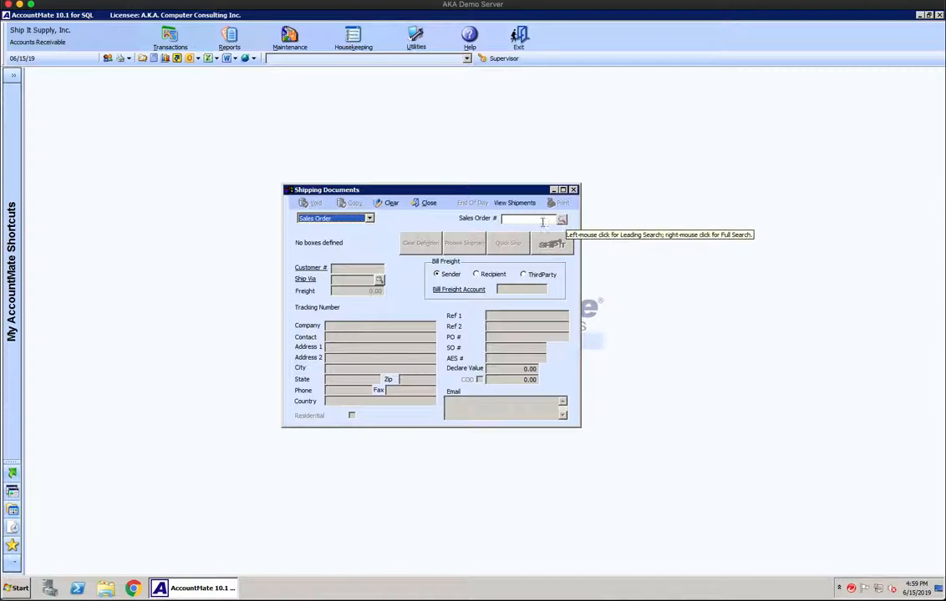
Look up the sales orders and load the one dated 06/10/19 that has a customer PO
left_click(534, 221)
key("F4")
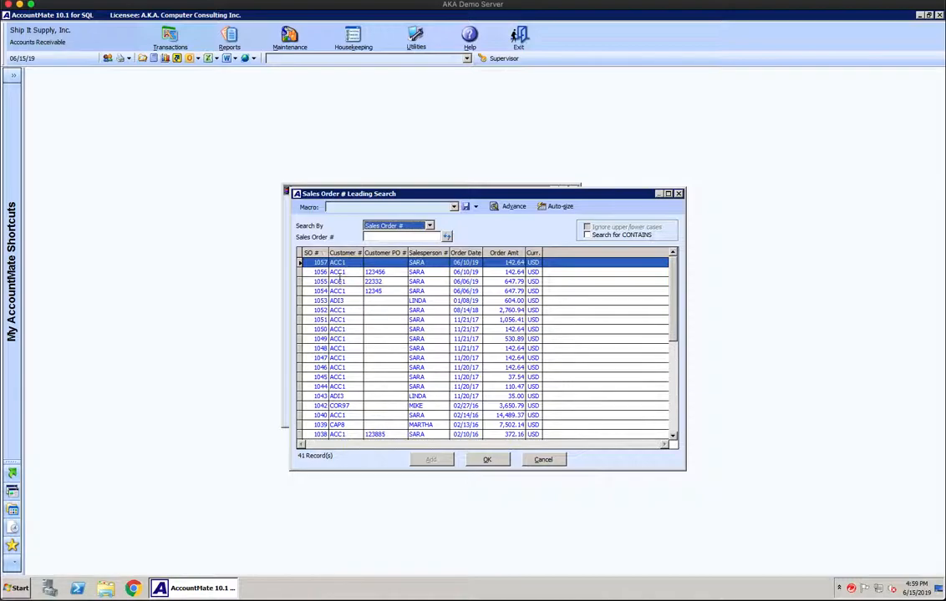
double_click(322, 272)
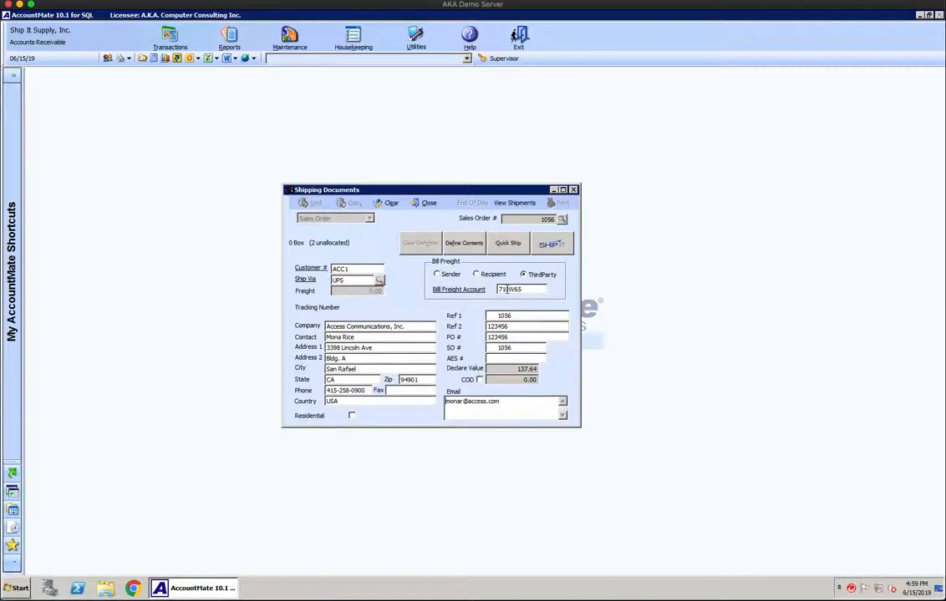
Review the order's bill freight account, AES number and e-mail fields
left_click(526, 291)
left_click(491, 358)
left_click(510, 402)
Send the loaded sales order through ShipIt to open its ShipRush shipment form
left_click(555, 250)
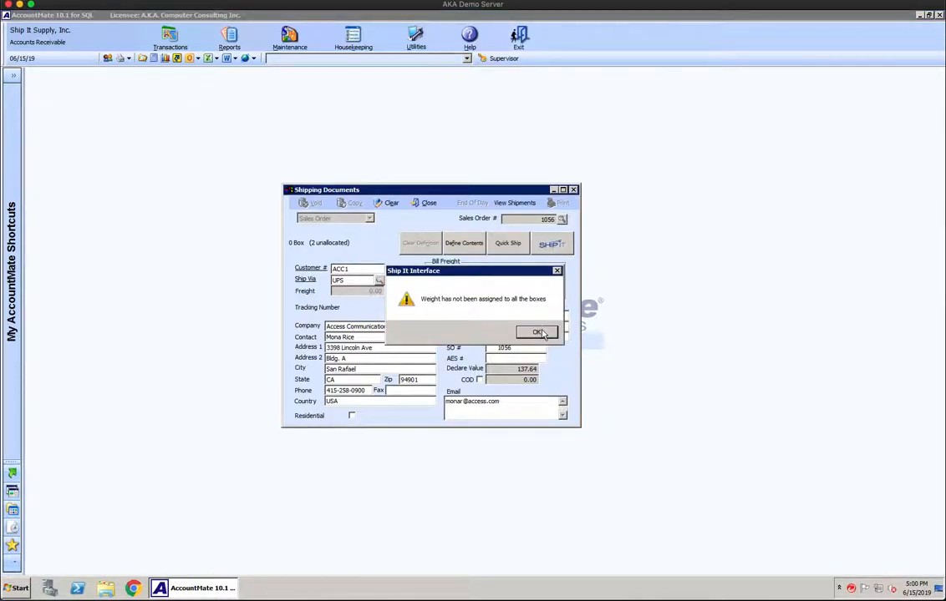
left_click(539, 332)
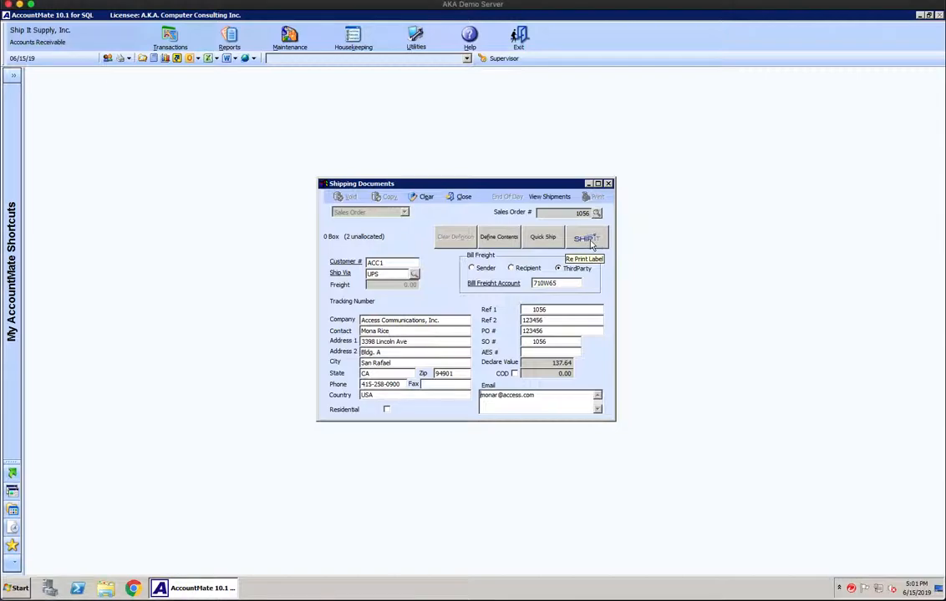
left_click(593, 243)
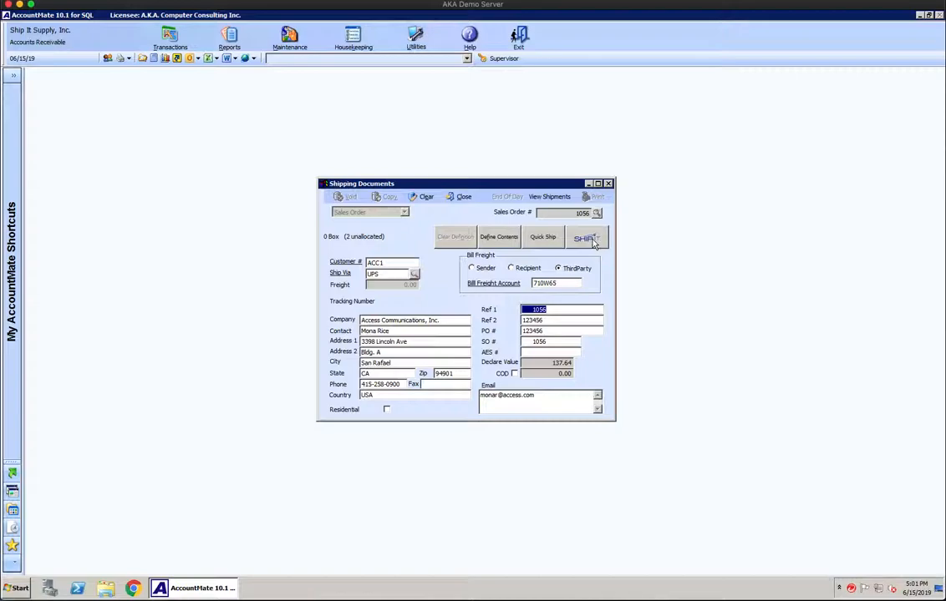
left_click(593, 243)
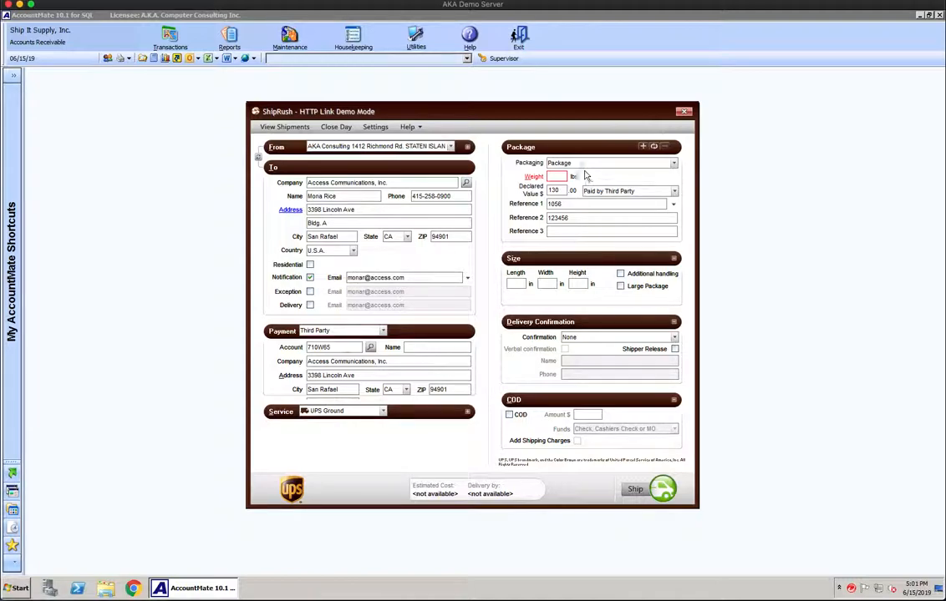
Set the package weight to 2 lbs and review the declared value and reference fields
left_click(557, 175)
type("2")
key("Tab")
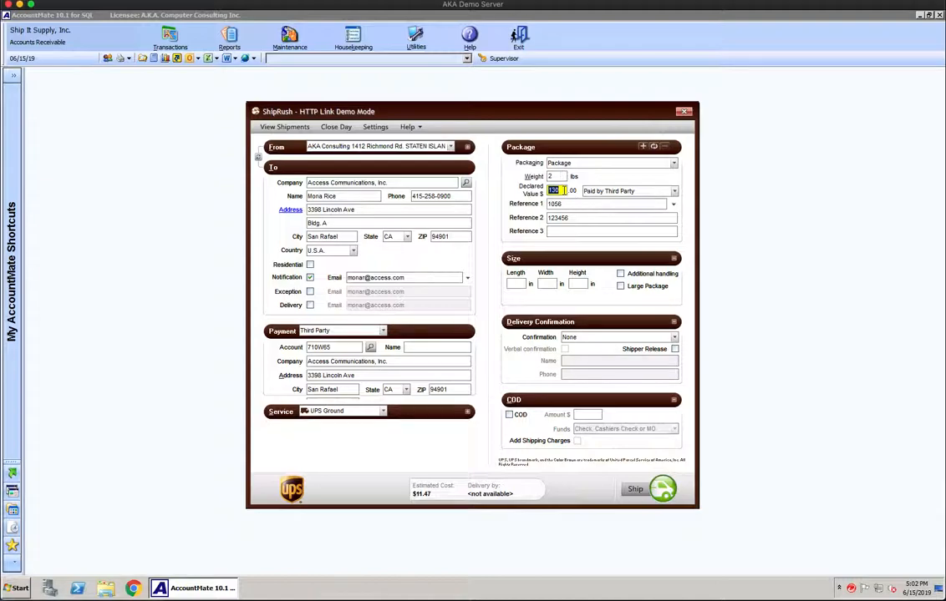
left_click(564, 204)
left_click(571, 217)
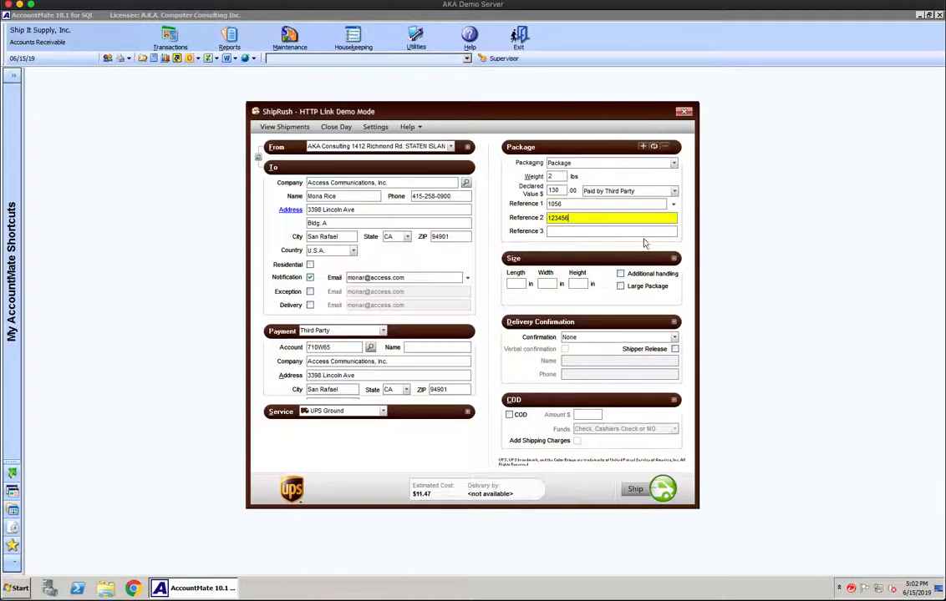
Set the package size to 3 in length, 5 in width and 10 in height, keeping delivery confirmation at None
left_click(510, 284)
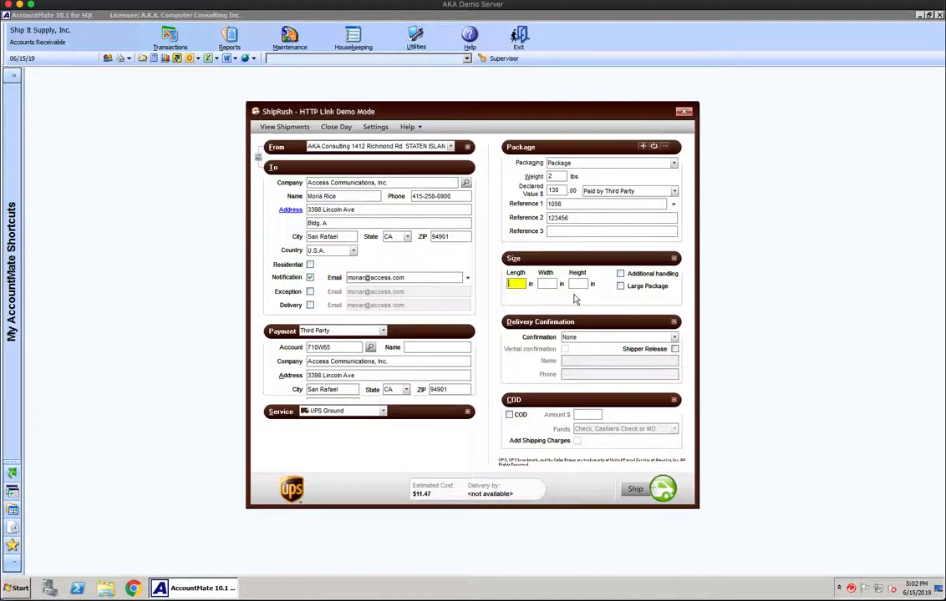
type("3")
key("Tab")
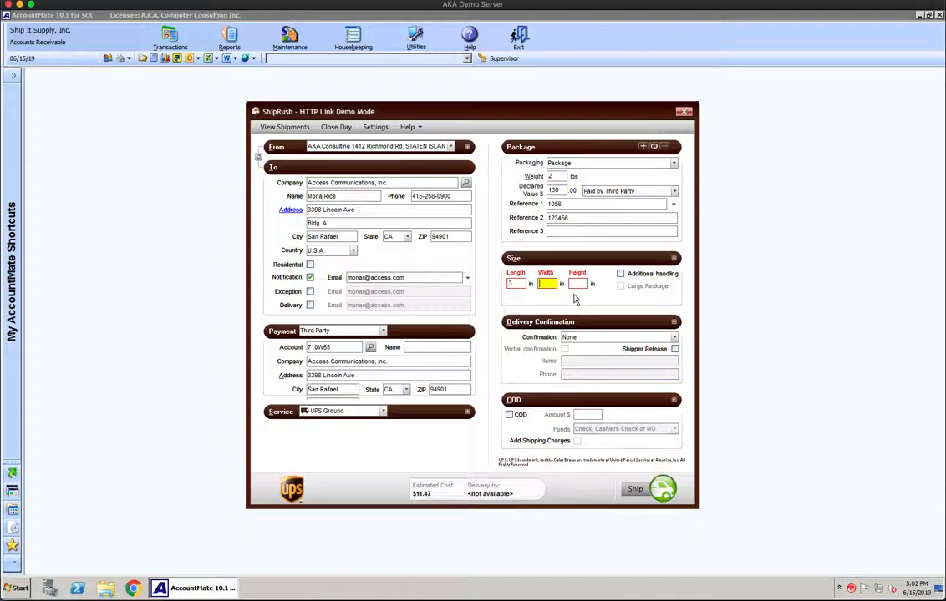
type("5")
key("Tab")
type("10")
key("Tab")
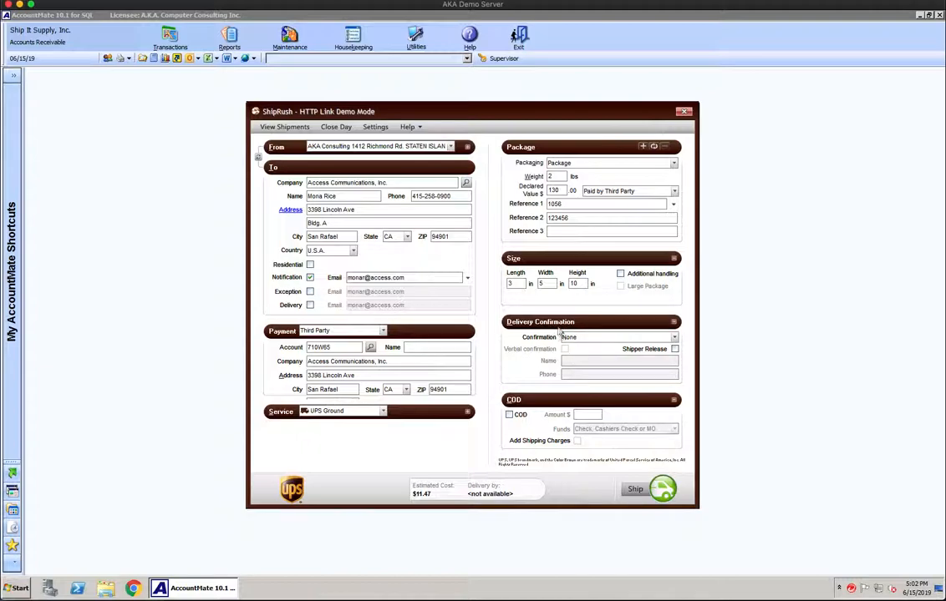
left_click(673, 339)
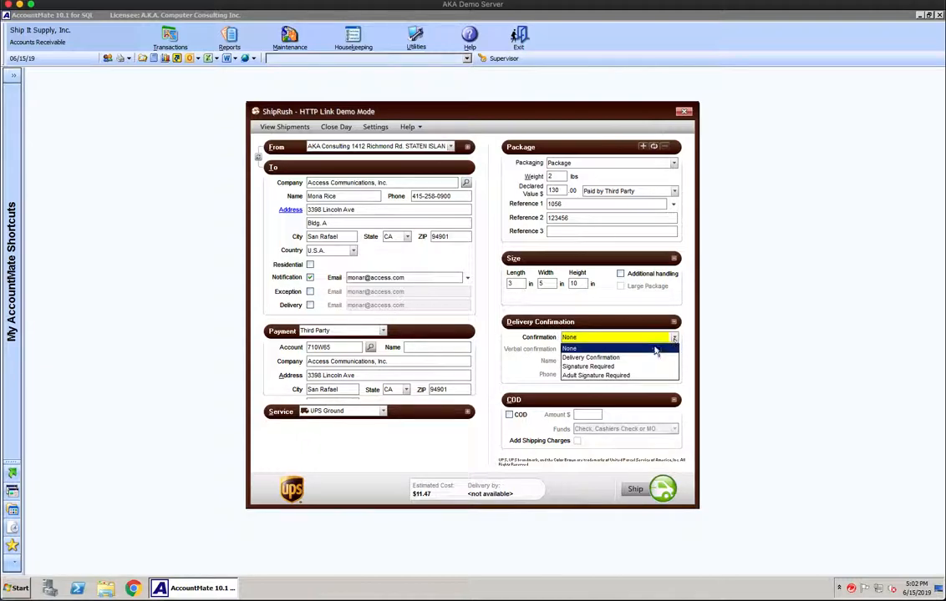
left_click(585, 348)
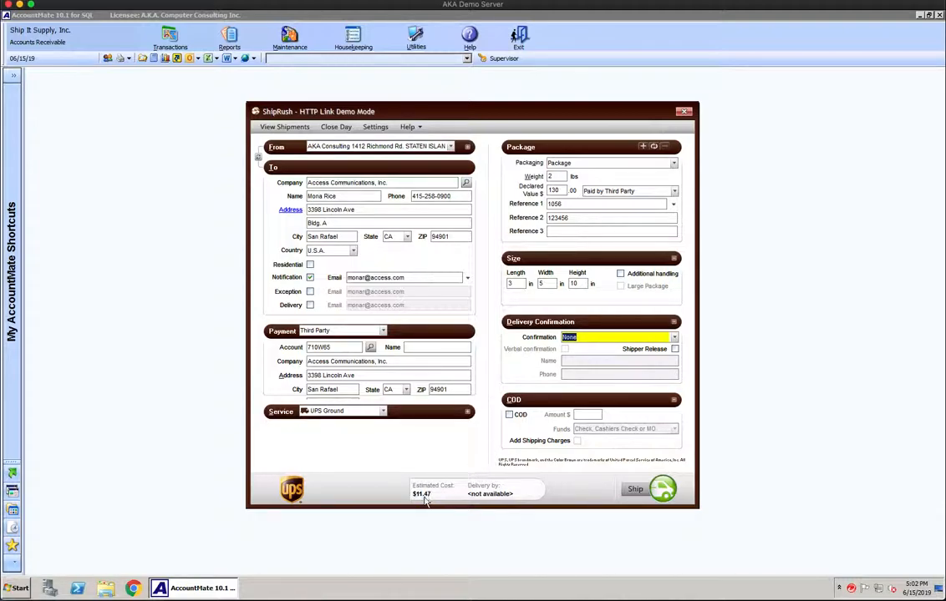
Try adding a second package weighing 3 lbs to the shipment, and remove it again
left_click(643, 147)
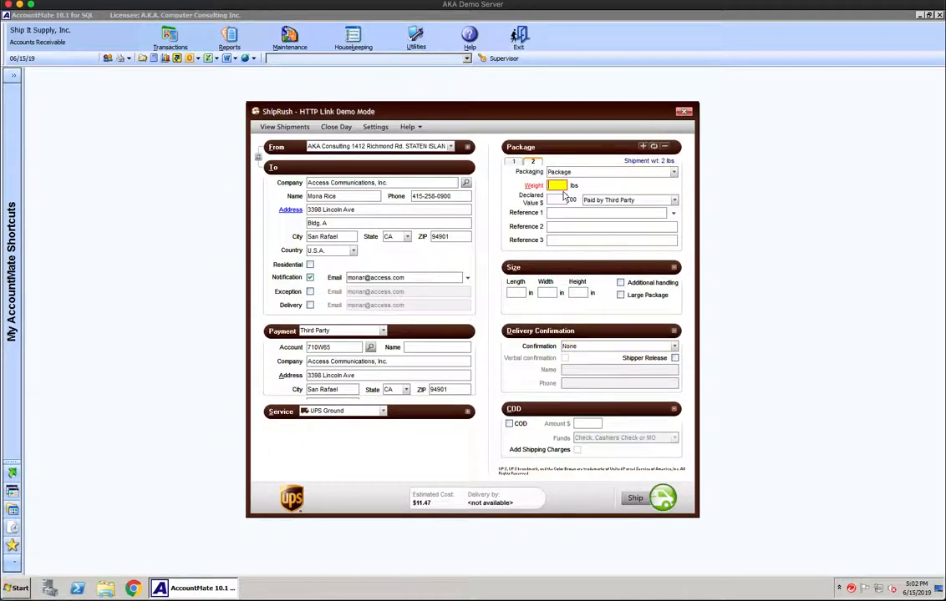
type("3")
left_click(558, 201)
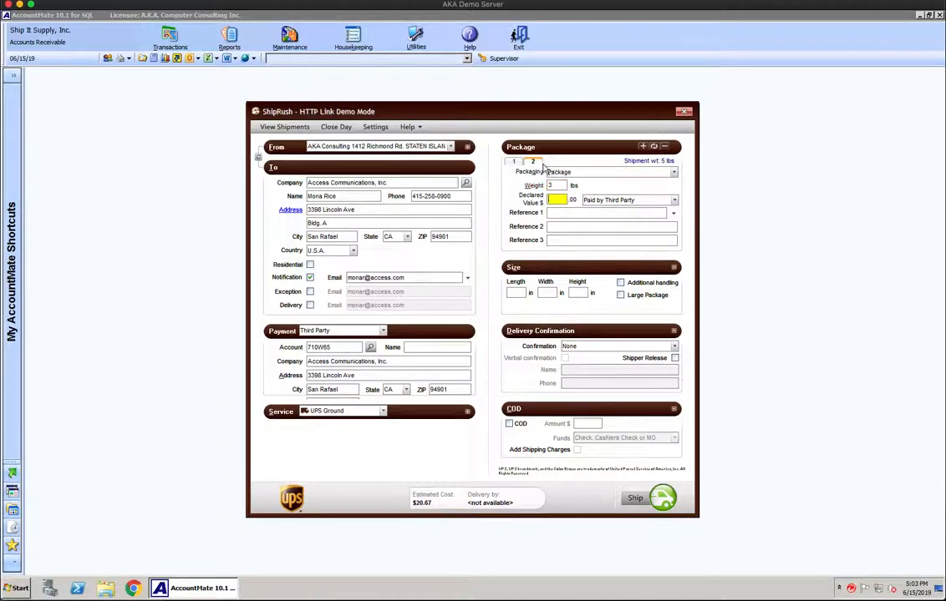
left_click(666, 148)
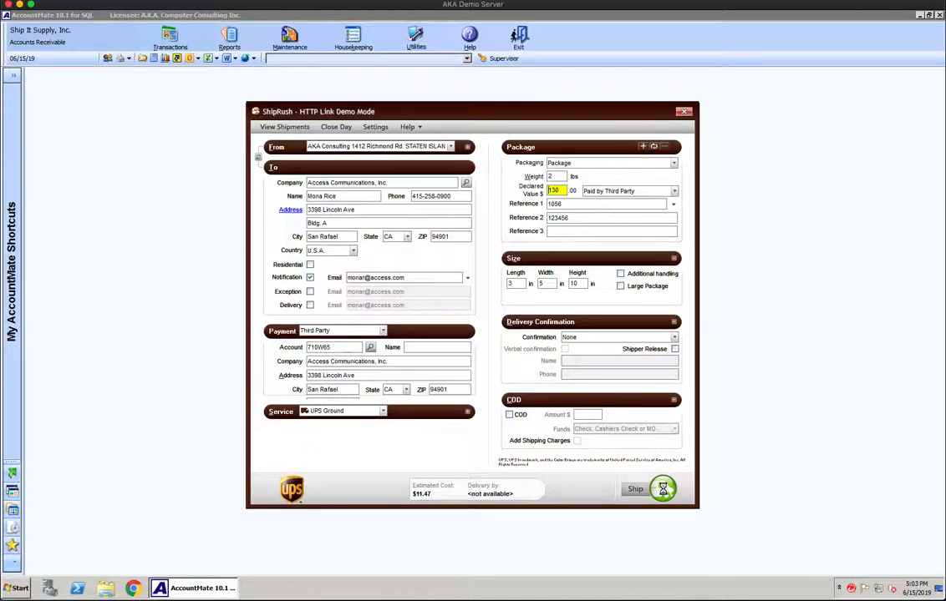
Ship the package by UPS Ground, view the PDF shipping label, and close the label and shipment confirmation
left_click(661, 490)
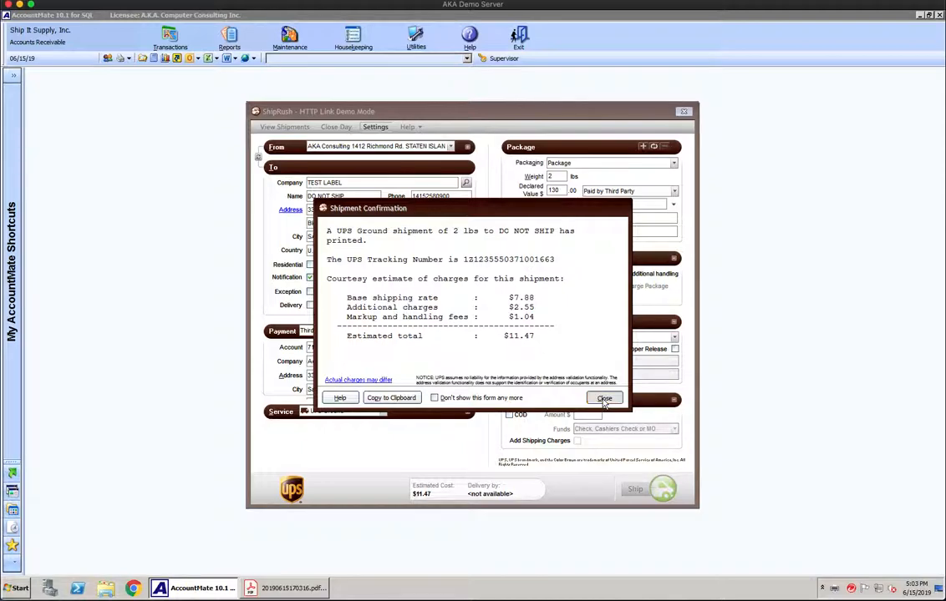
left_click(326, 589)
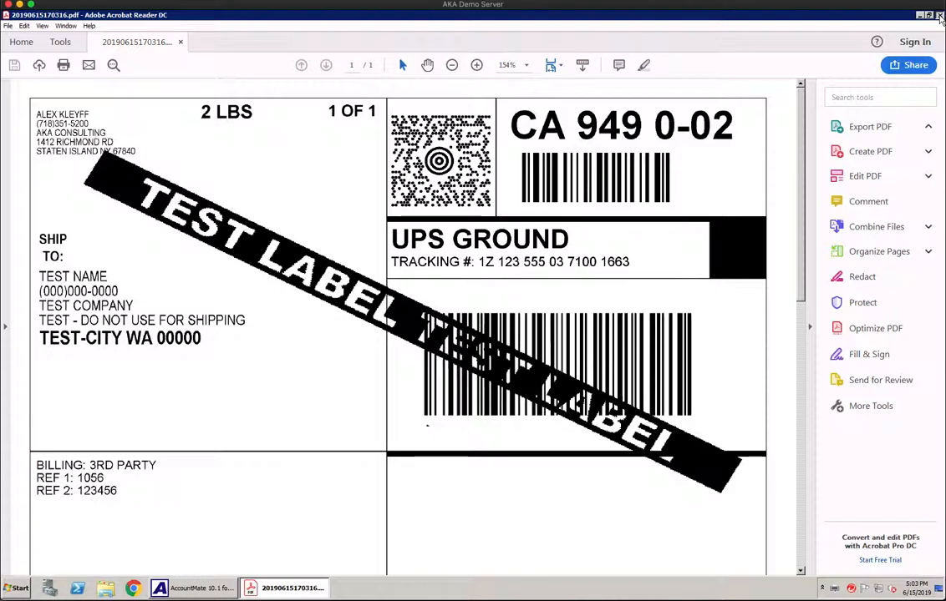
left_click(940, 16)
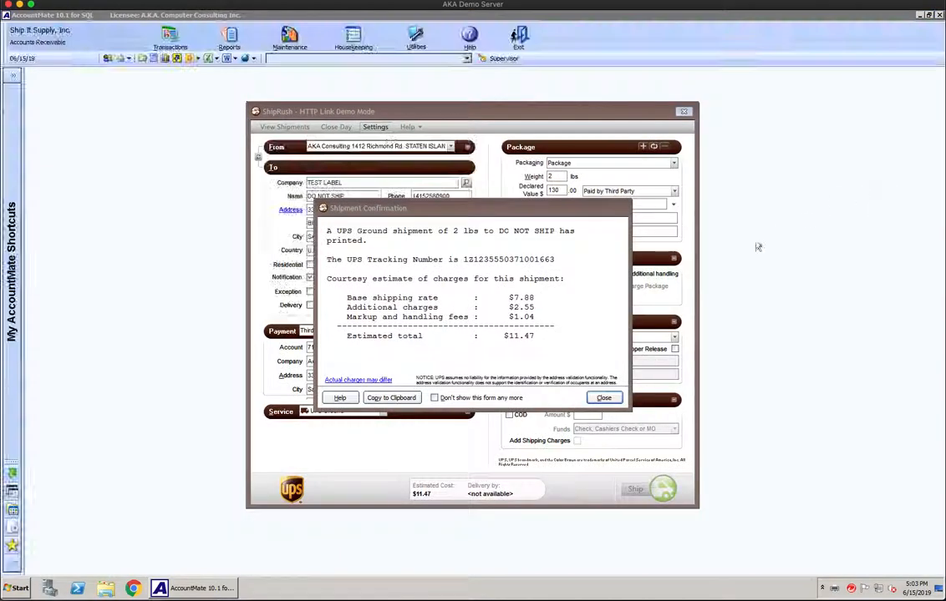
left_click(615, 401)
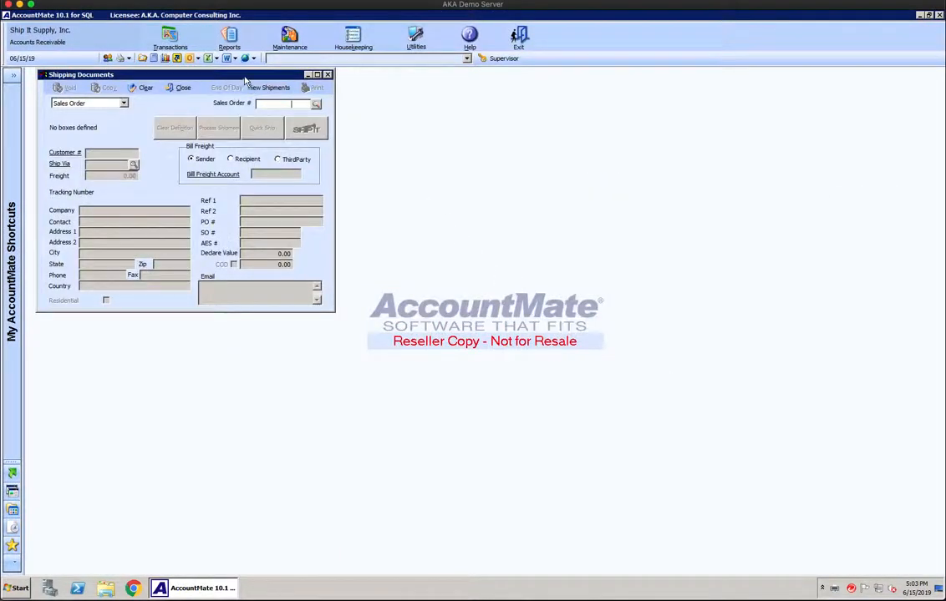
Reposition the Shipping Documents window and reload the sales order that was just shipped
left_click_drag(245, 80, 301, 105)
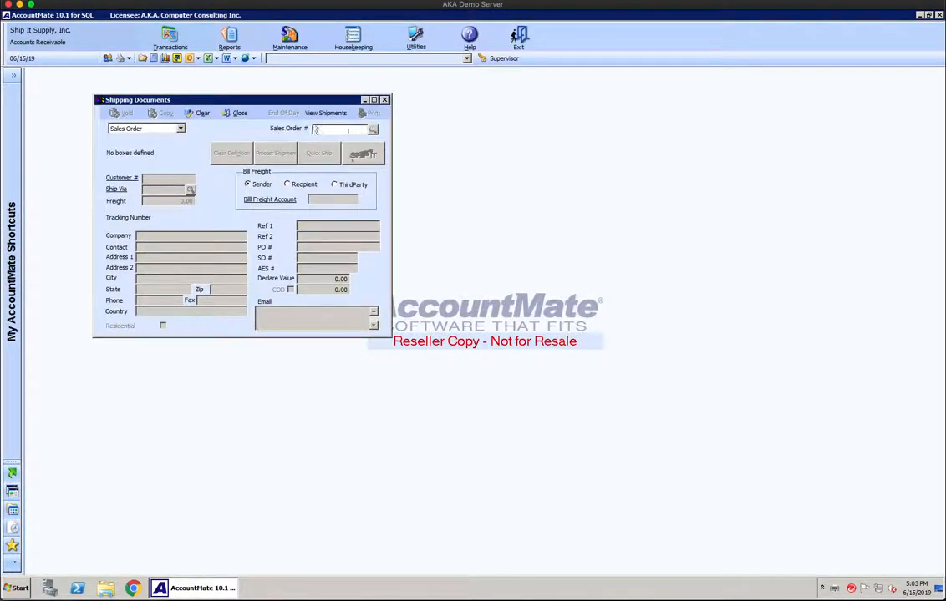
left_click(372, 130)
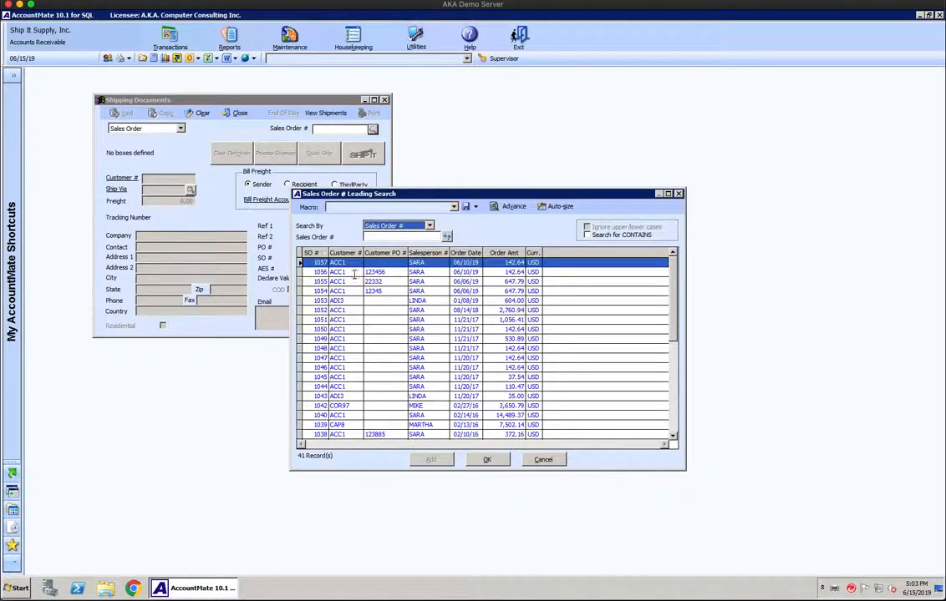
left_click(355, 272)
double_click(356, 272)
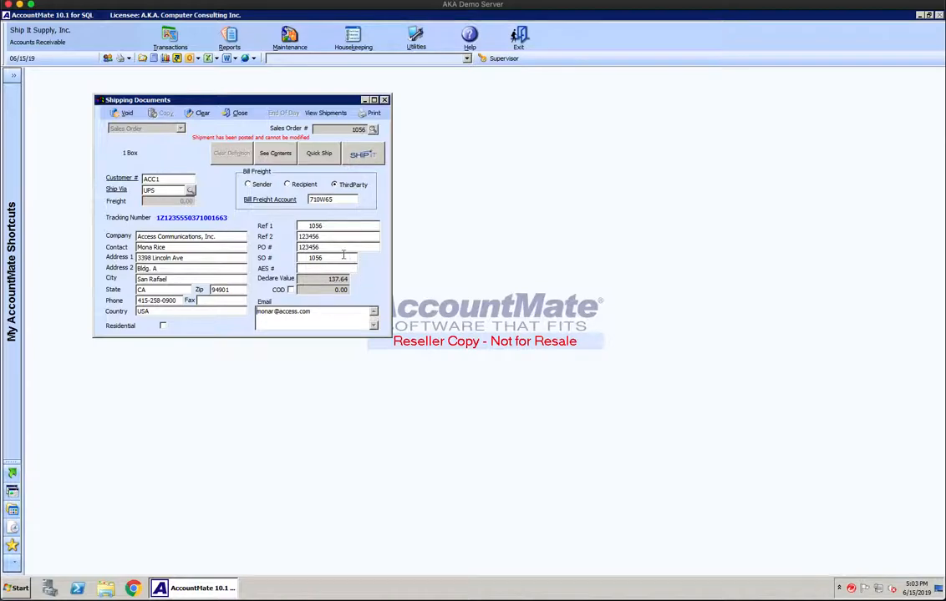
Look up the shipment's tracking number on the UPS tracking page and close the browser
left_click(191, 220)
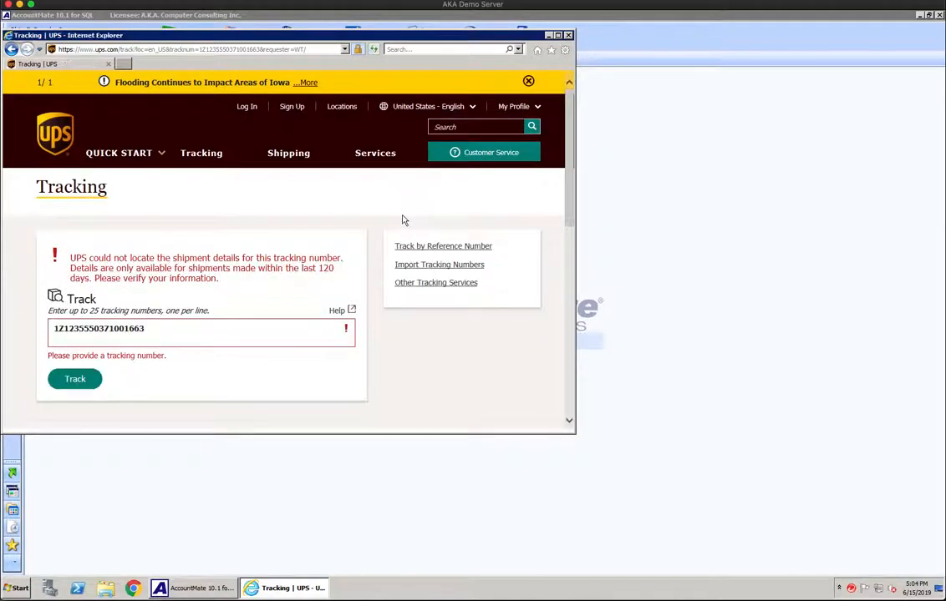
left_click_drag(162, 333, 50, 331)
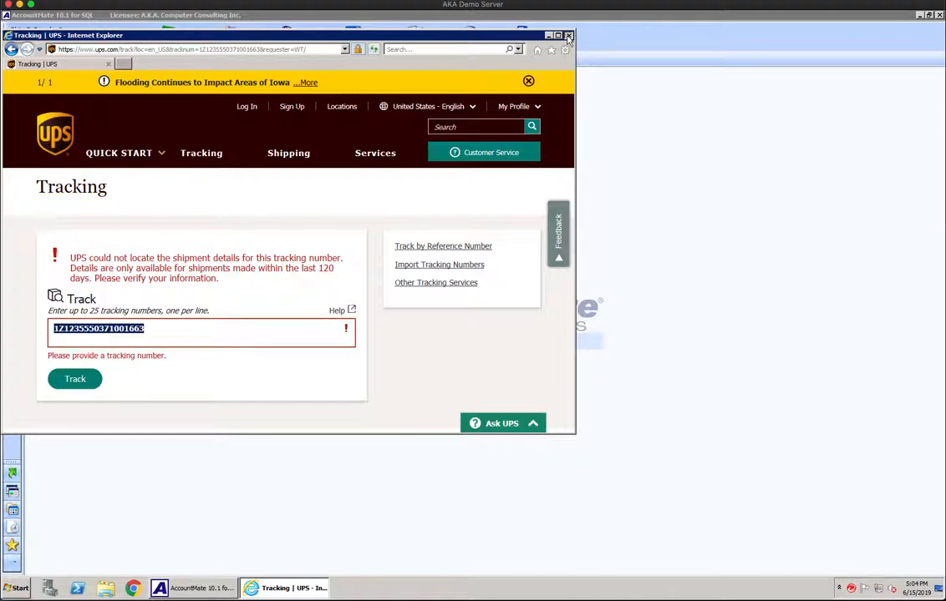
left_click(568, 36)
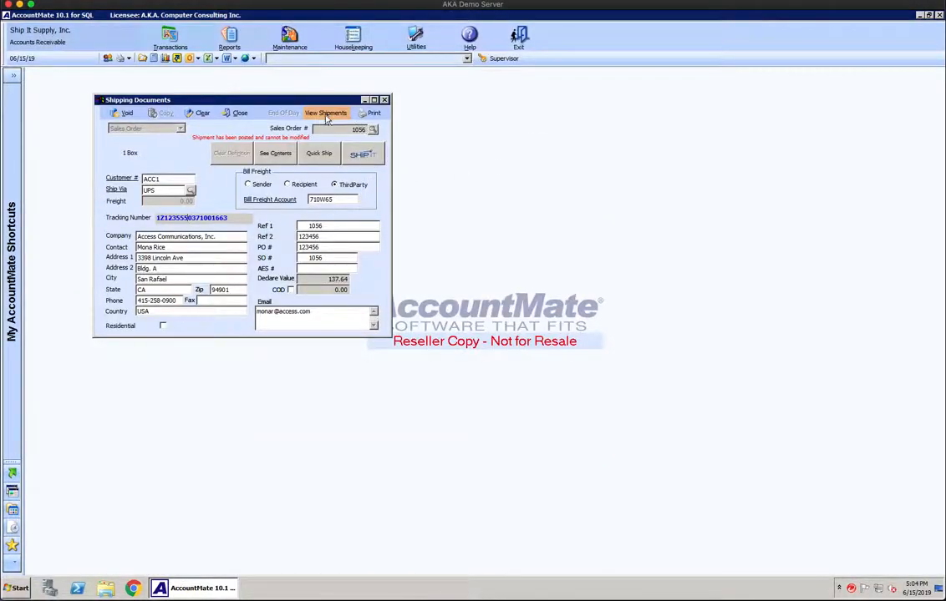
Preview the Shipment Tracking report for the shipped order, examine its contents, and close the preview and Shipping Documents
left_click(374, 113)
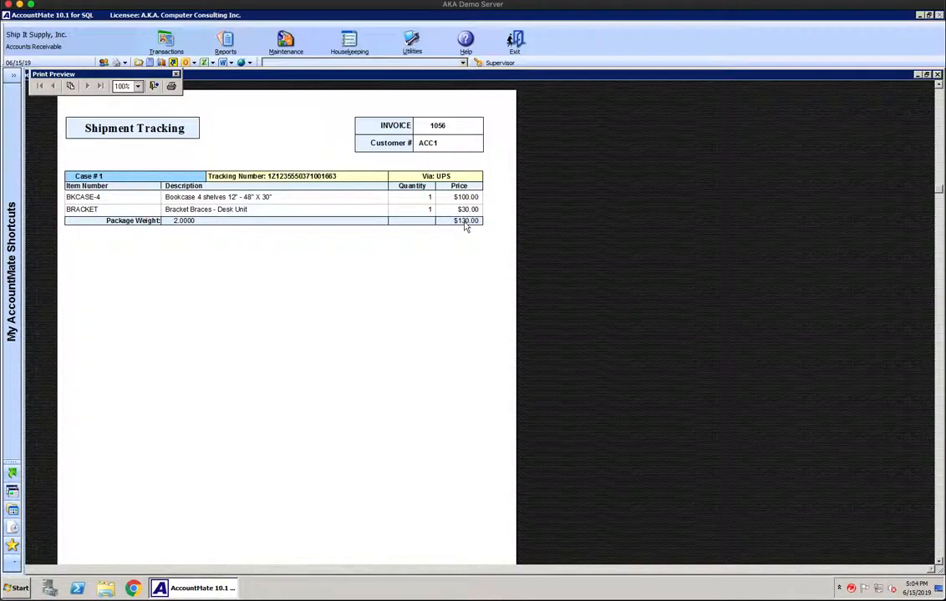
left_click(315, 174)
left_click(422, 148)
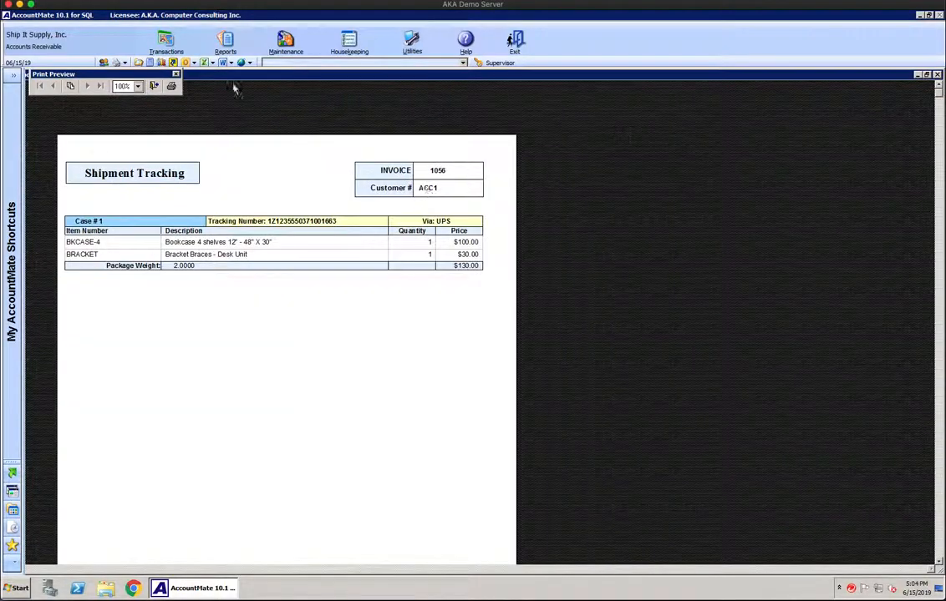
left_click(154, 86)
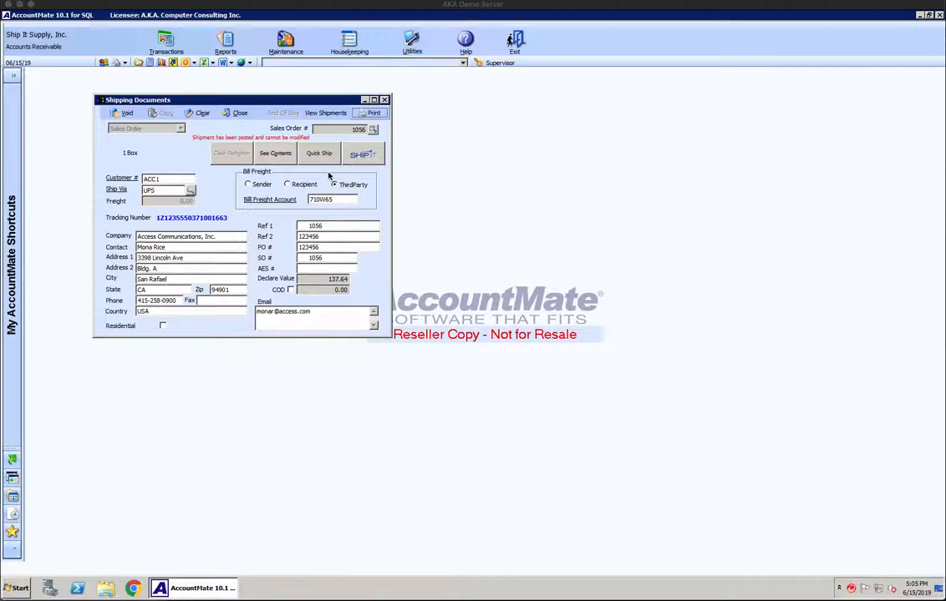
left_click(384, 100)
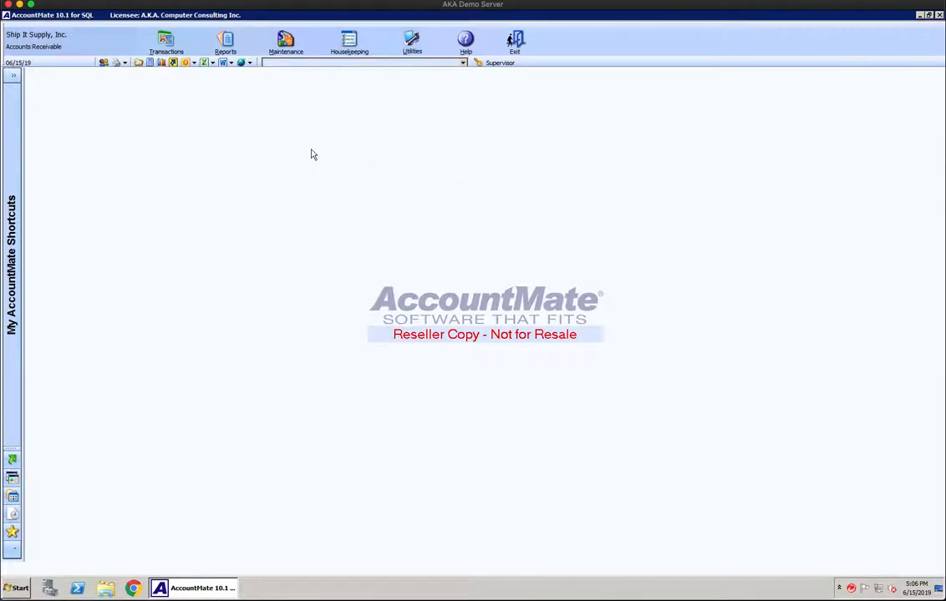
left_click(168, 48)
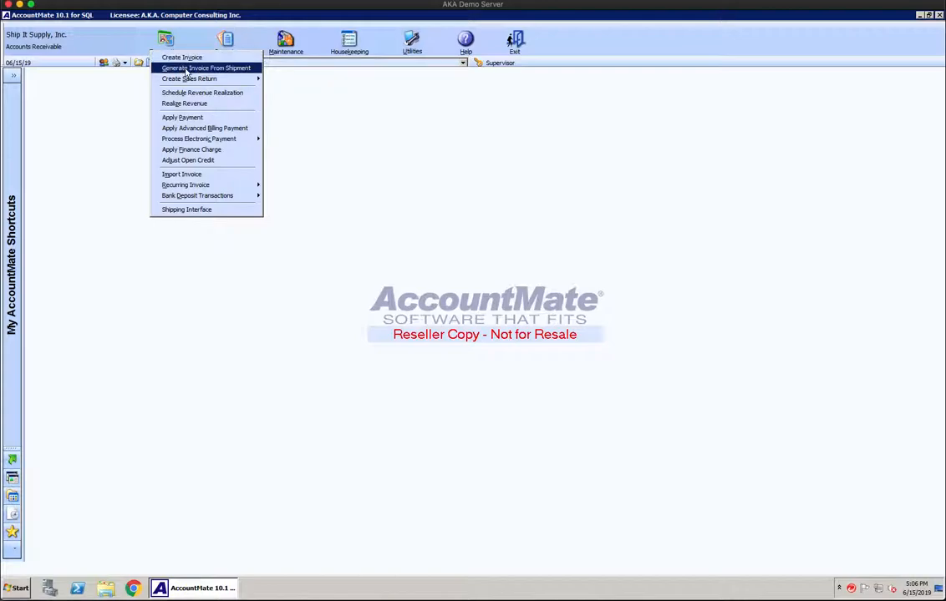
left_click(99, 109)
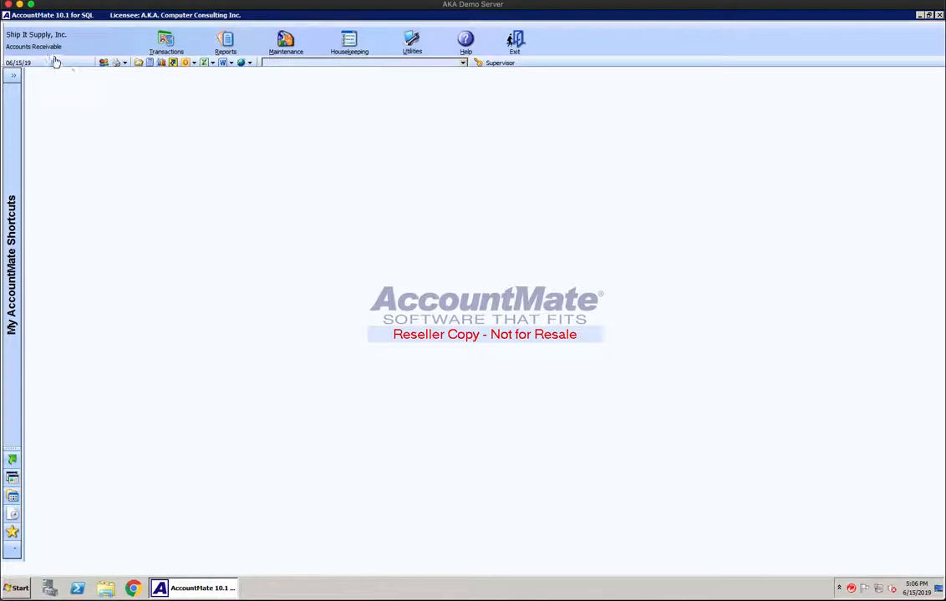
Switch to the Sales Order module and load the most recent sales order, dated 06/10/19, in Ship Sales Order
left_click(49, 49)
left_click(38, 66)
left_click(166, 51)
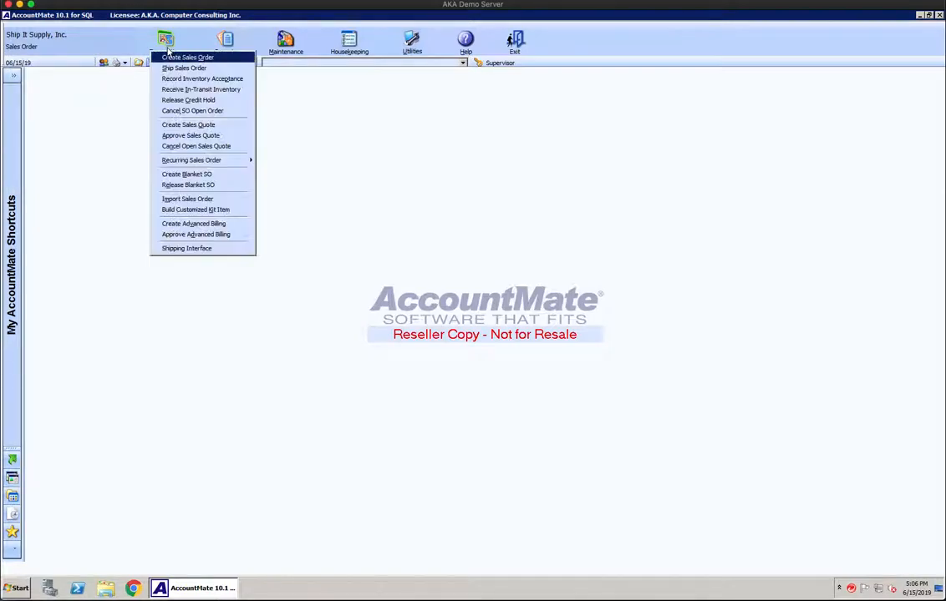
left_click(179, 71)
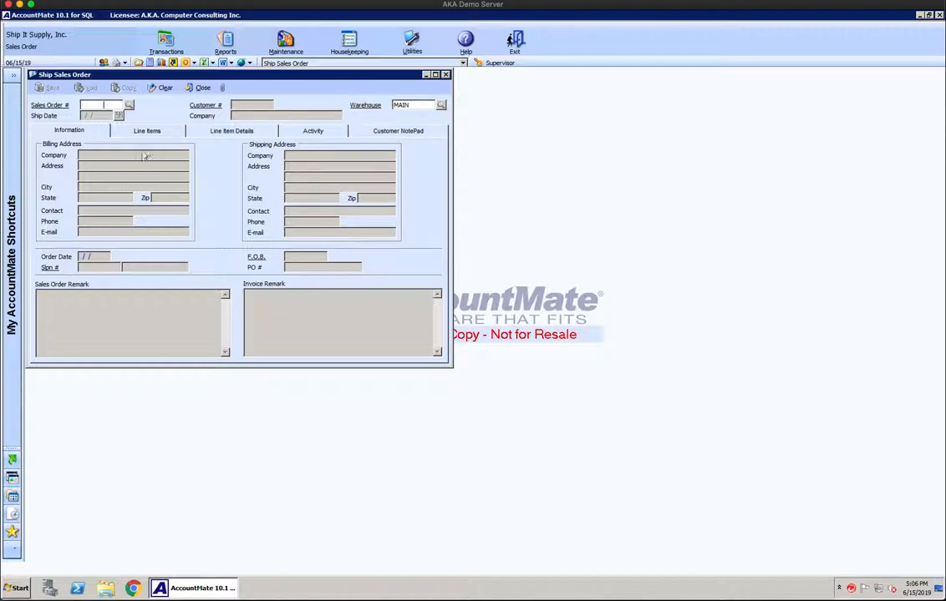
left_click(129, 105)
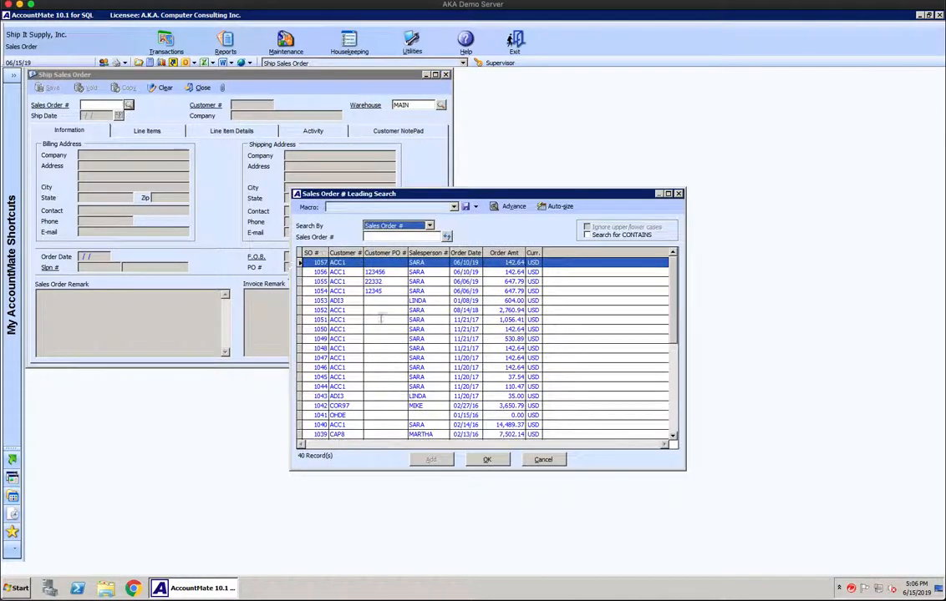
double_click(359, 265)
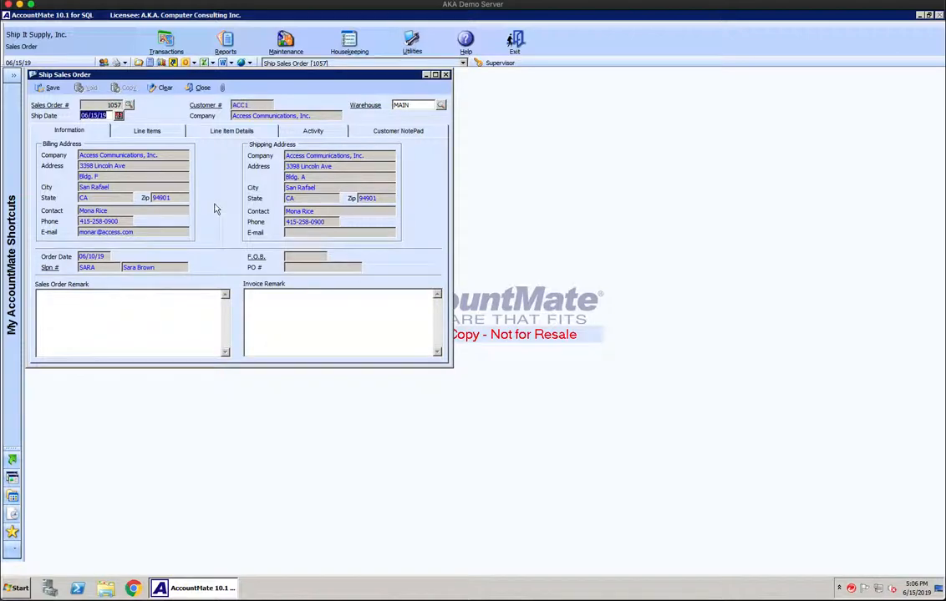
Review the order's line items, ship the full open quantity of both items, and save the shipment
left_click(136, 130)
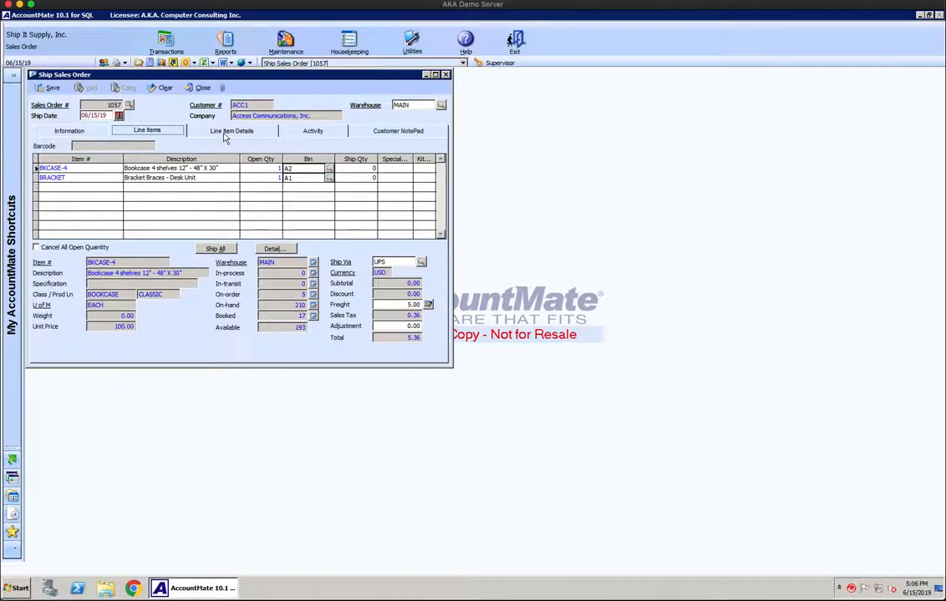
left_click(225, 132)
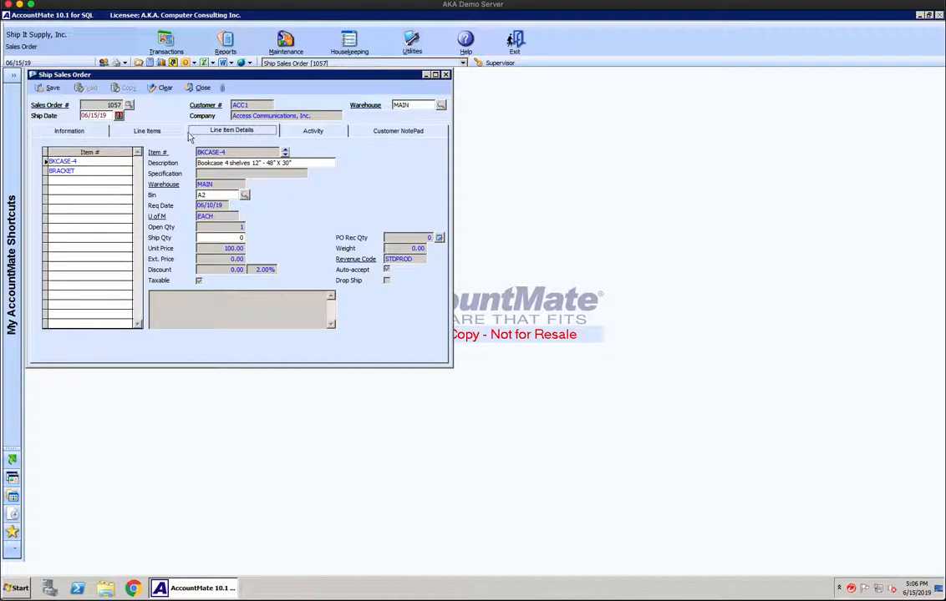
left_click(160, 134)
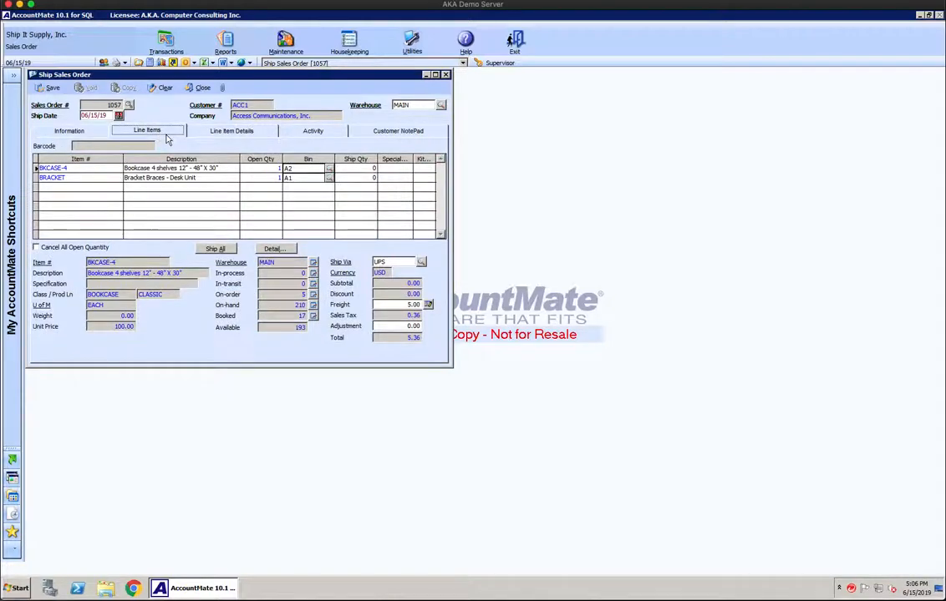
left_click(217, 250)
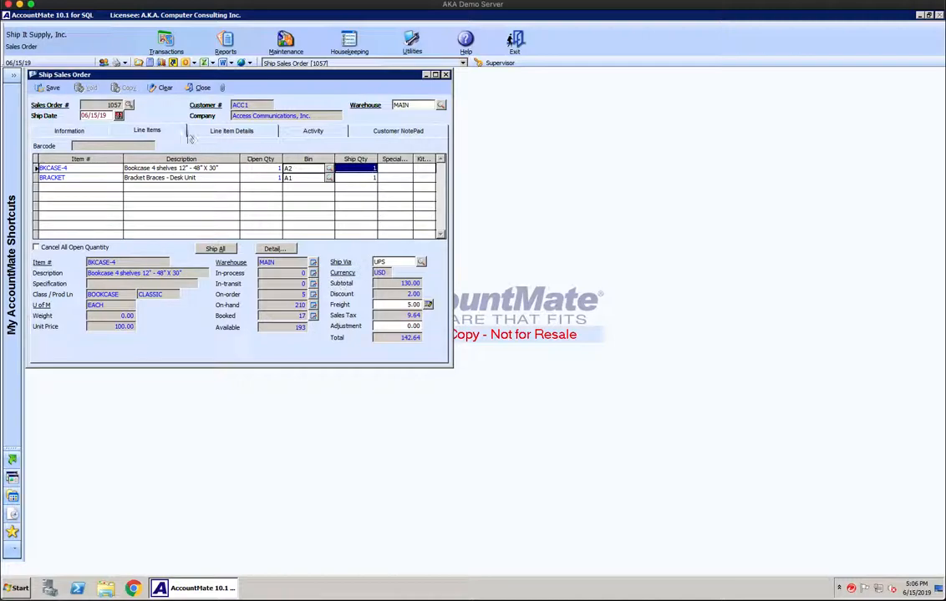
left_click(50, 89)
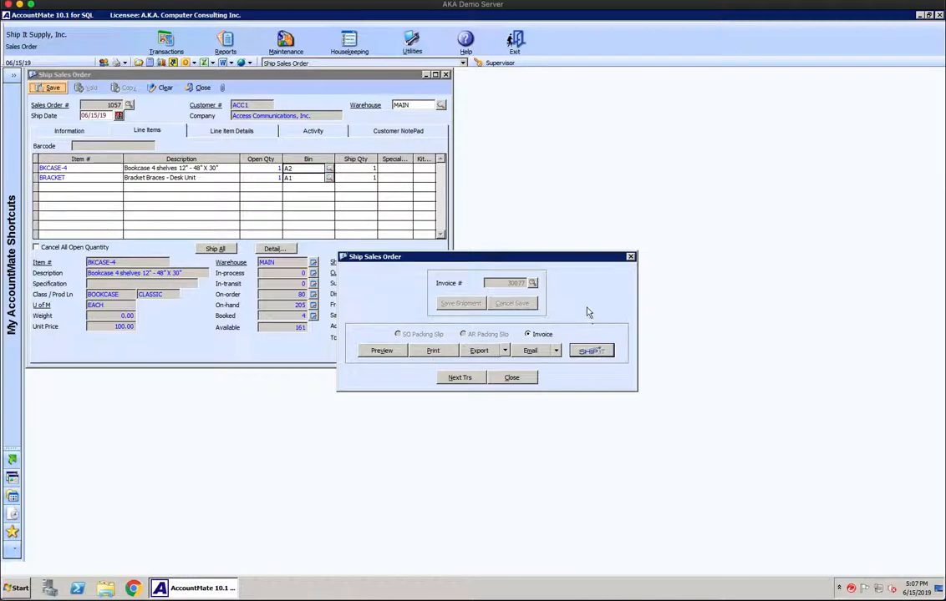
Open the new invoice in ShipIt and pack all pieces of BKCASE-4 into a first box using BOX1
left_click(589, 351)
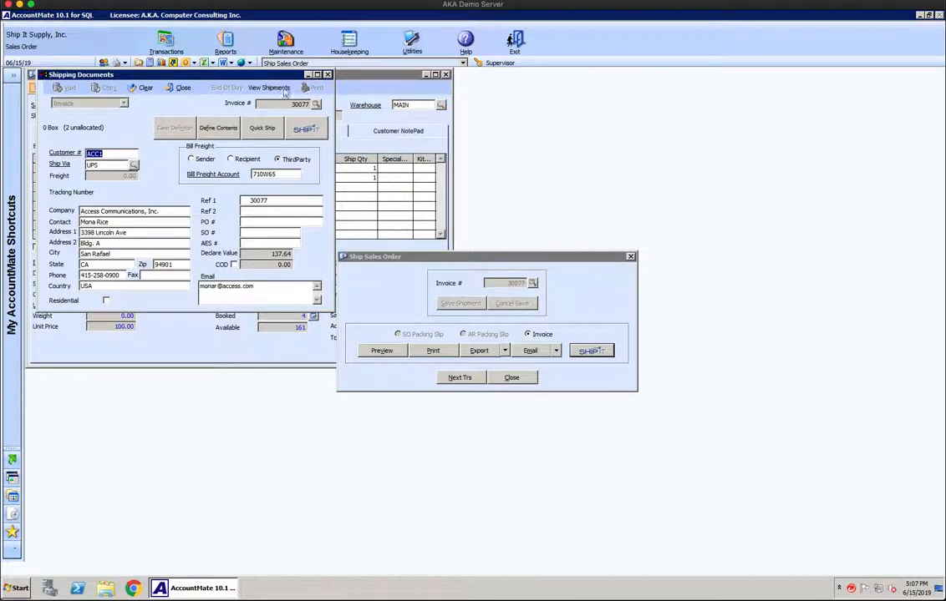
left_click_drag(238, 74, 375, 184)
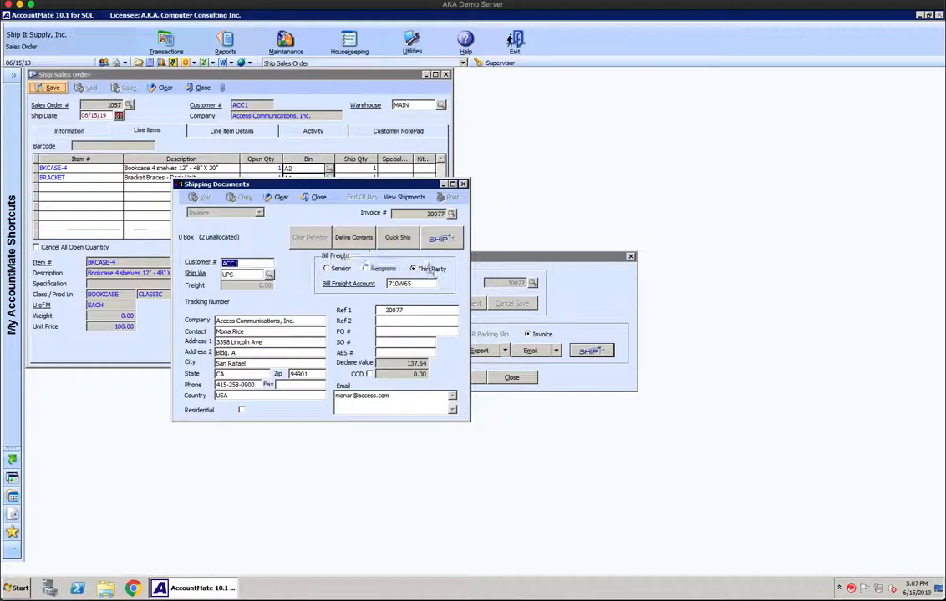
left_click(353, 239)
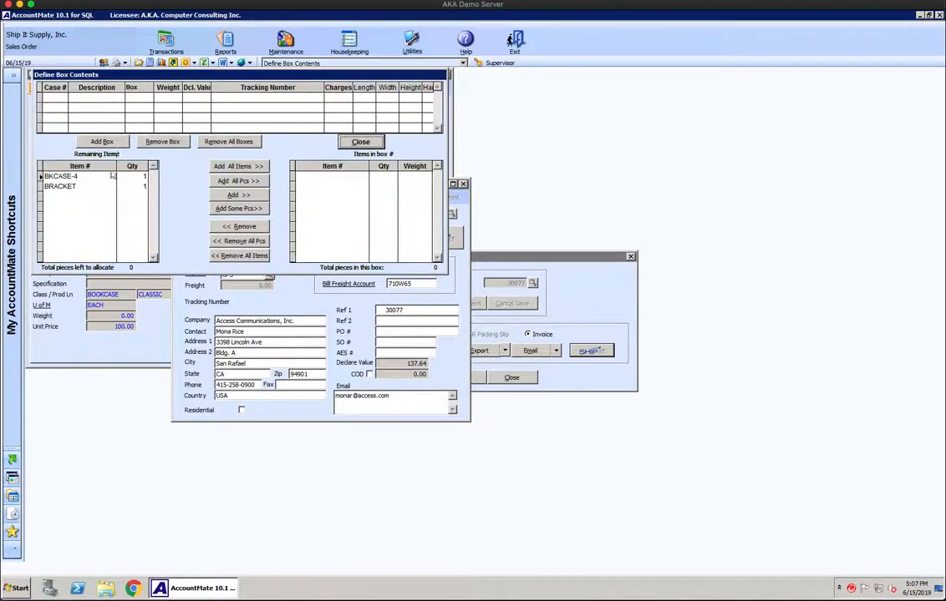
left_click(64, 177)
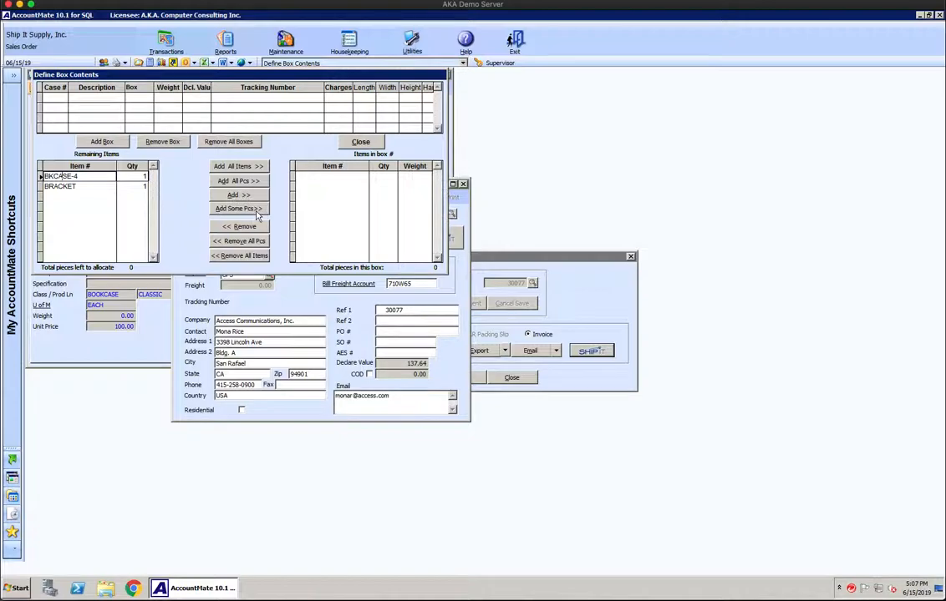
left_click(241, 181)
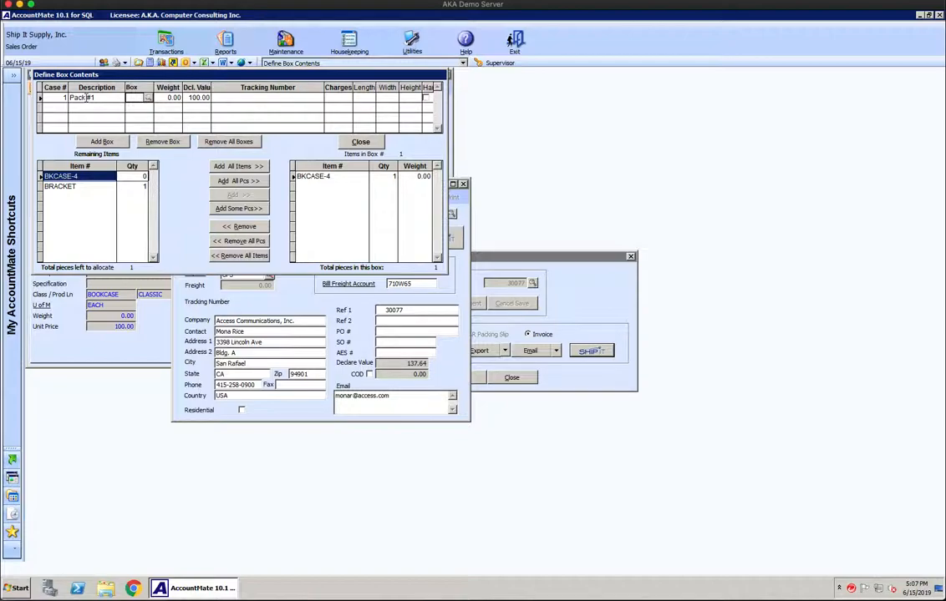
left_click(132, 97)
double_click(317, 263)
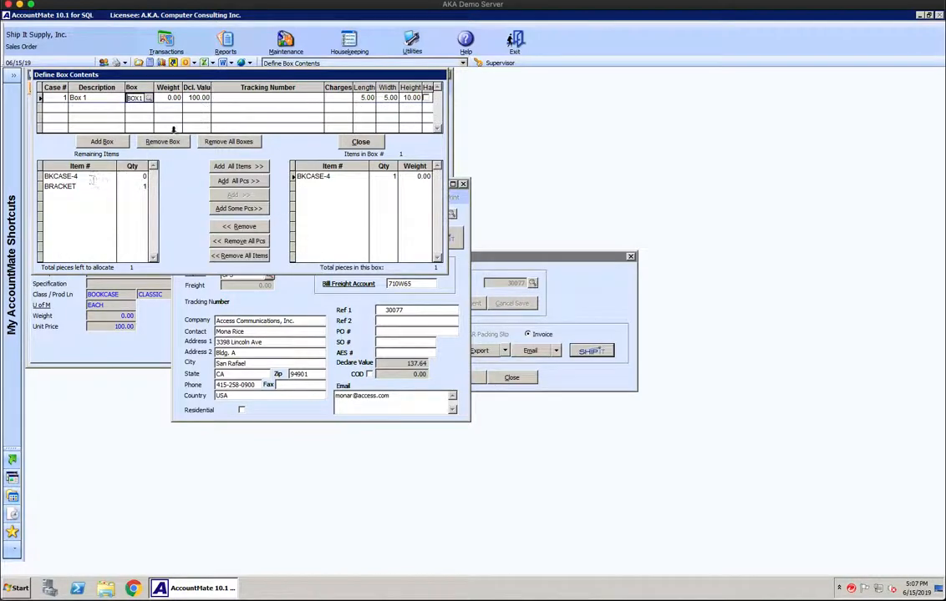
Add a second box, allocate all pieces of BRACKET to it, and assign it the box type BOX2
left_click(71, 187)
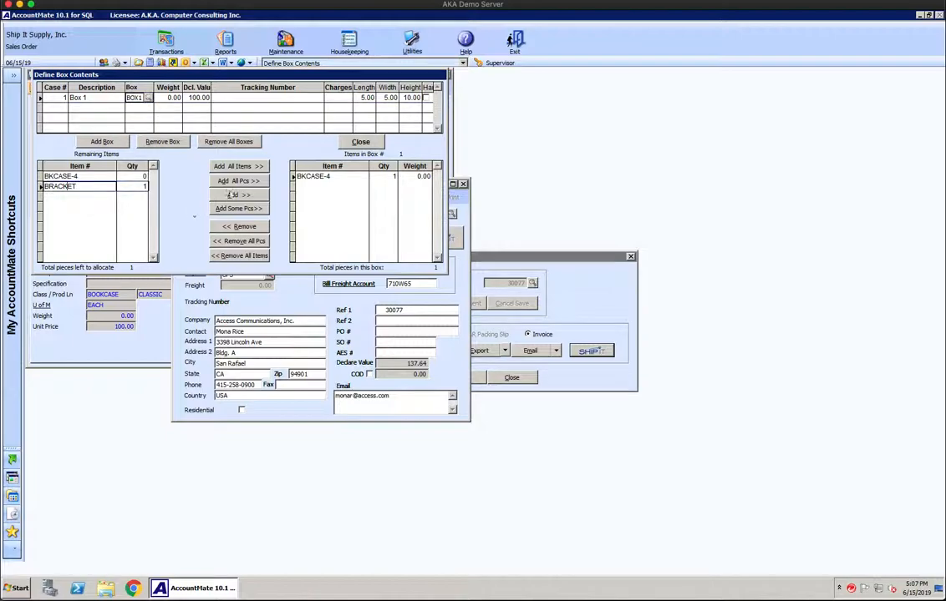
left_click(102, 142)
left_click(84, 186)
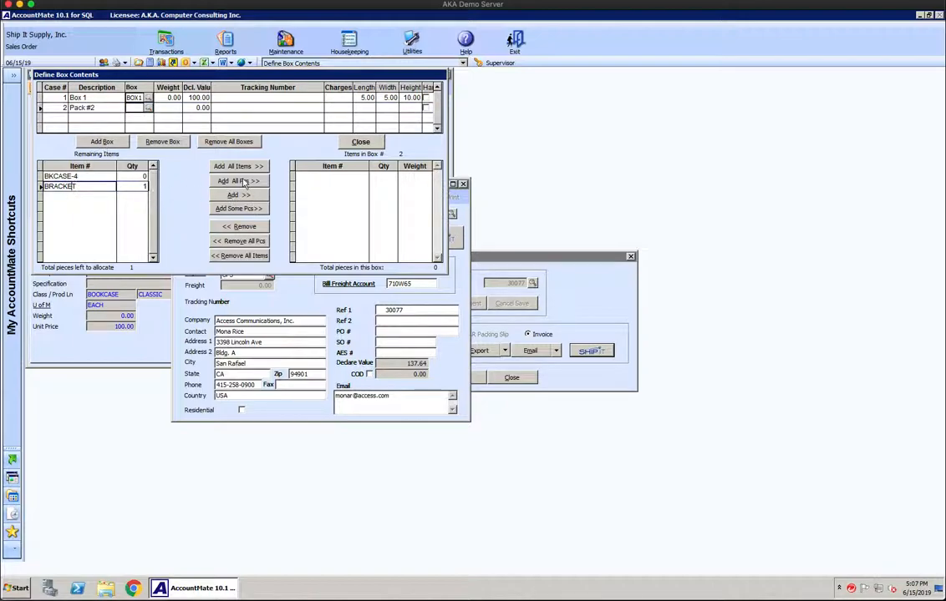
left_click(255, 182)
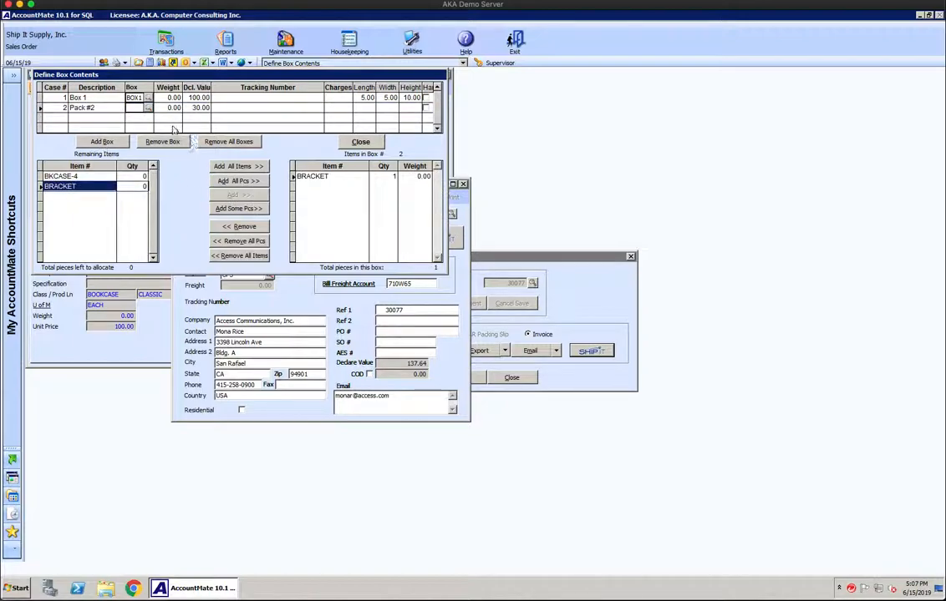
left_click(148, 108)
double_click(322, 274)
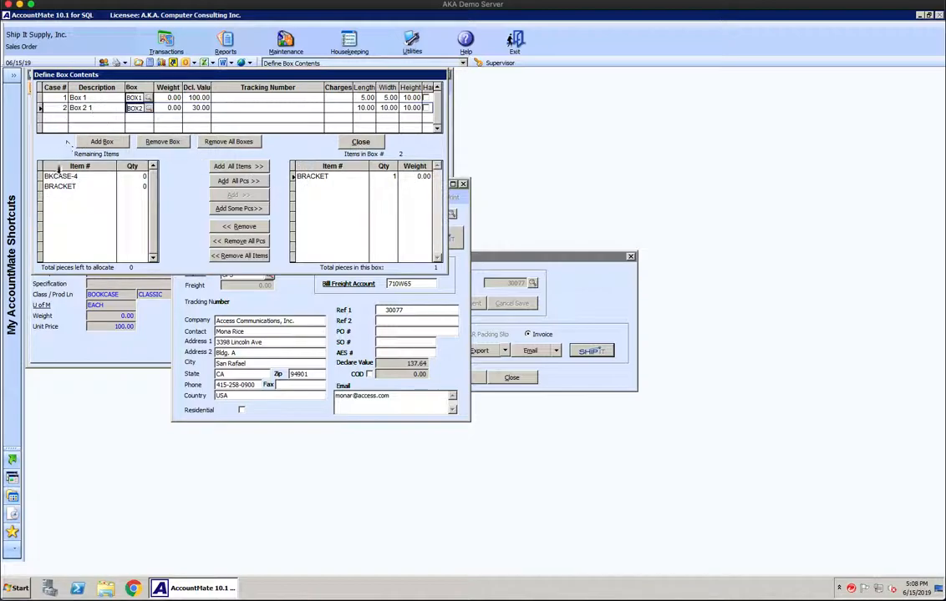
Check which items are allocated to each of the two boxes and close the box contents definition
left_click(94, 99)
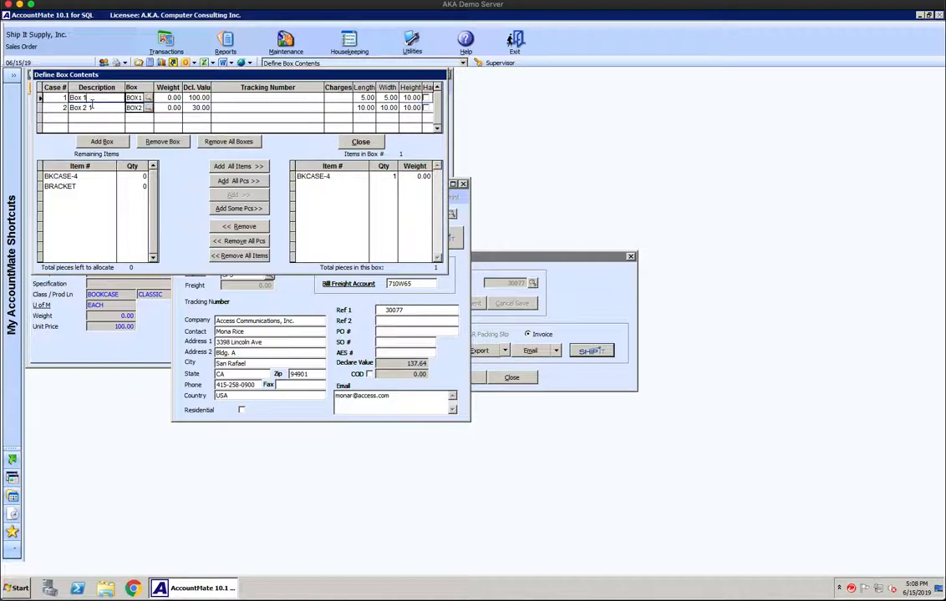
left_click(94, 107)
left_click(95, 99)
left_click(361, 143)
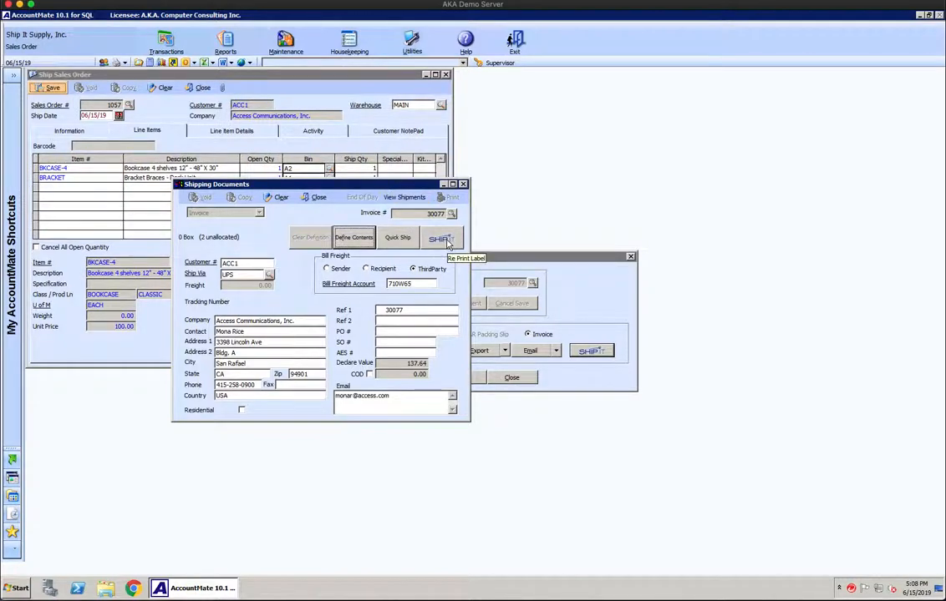
Send the invoice shipment to ShipRush and set the weights to 2 lbs for package 1 and 1 lb for package 2
left_click(448, 241)
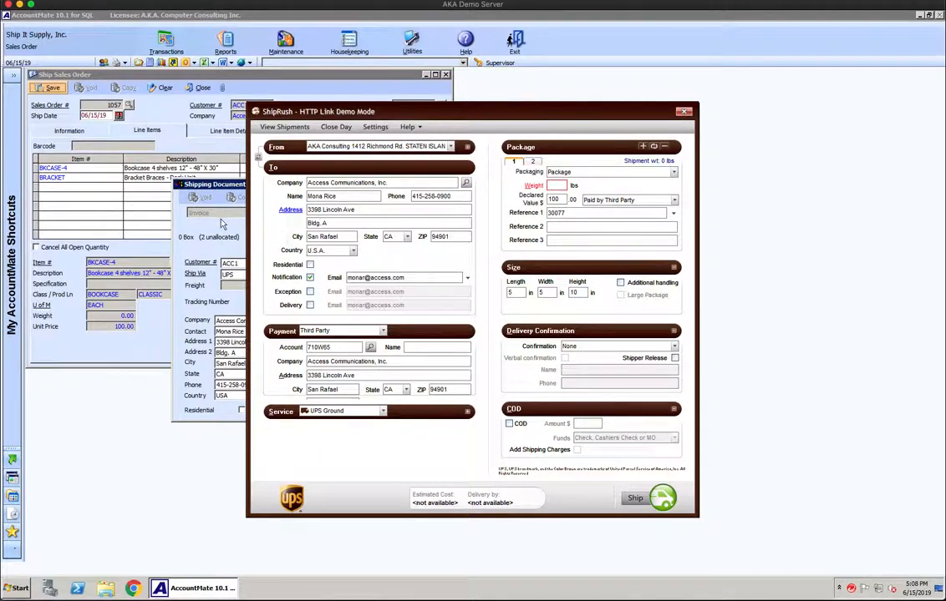
left_click(531, 162)
left_click(513, 161)
left_click(558, 185)
left_click(533, 161)
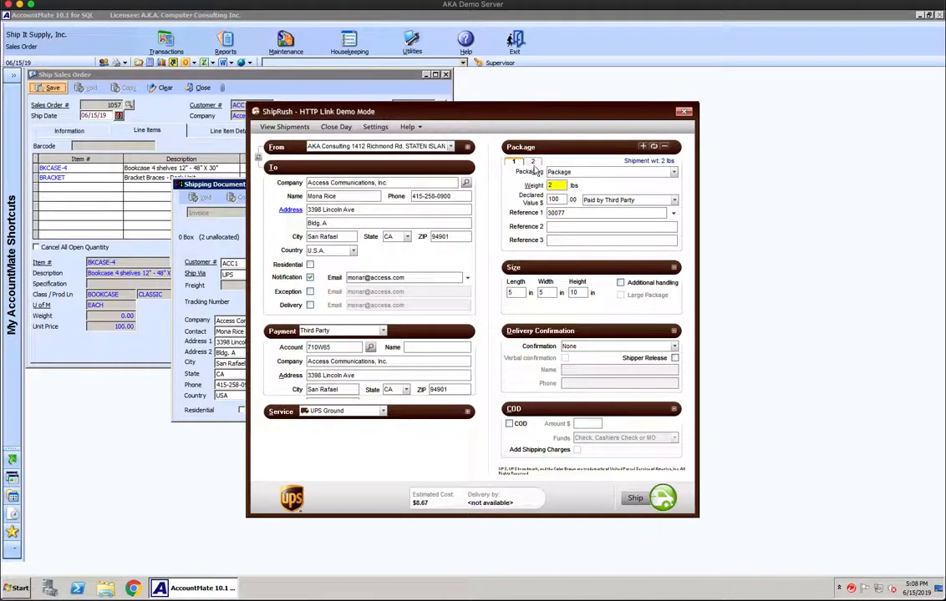
left_click(552, 185)
type("1")
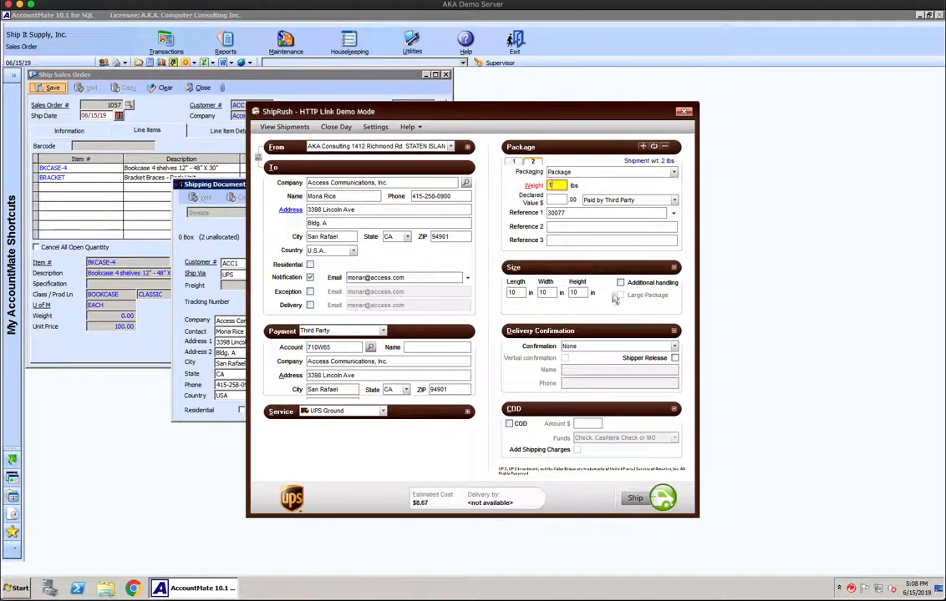
Ship both packages by UPS Ground, view the shipping labels, and close the shipment confirmation and the Ship Sales Order save dialog
left_click(660, 499)
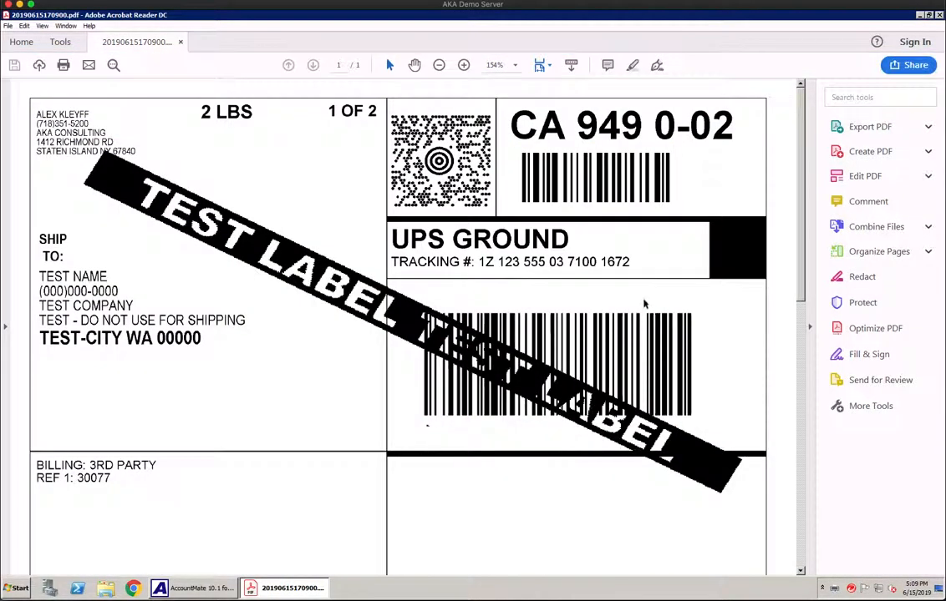
scroll(638, 311, "down", 10)
scroll(638, 311, "up", 8)
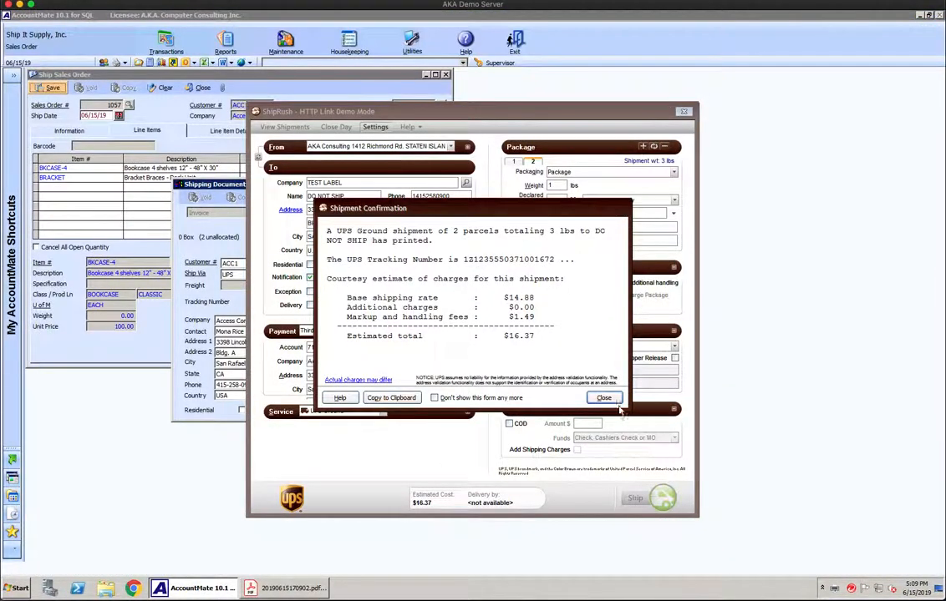
left_click(607, 401)
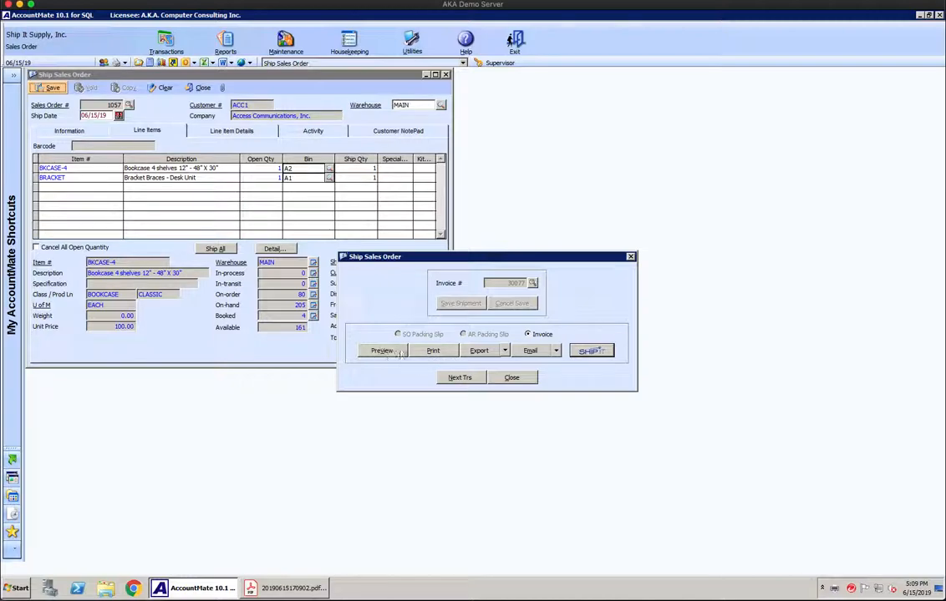
left_click(460, 381)
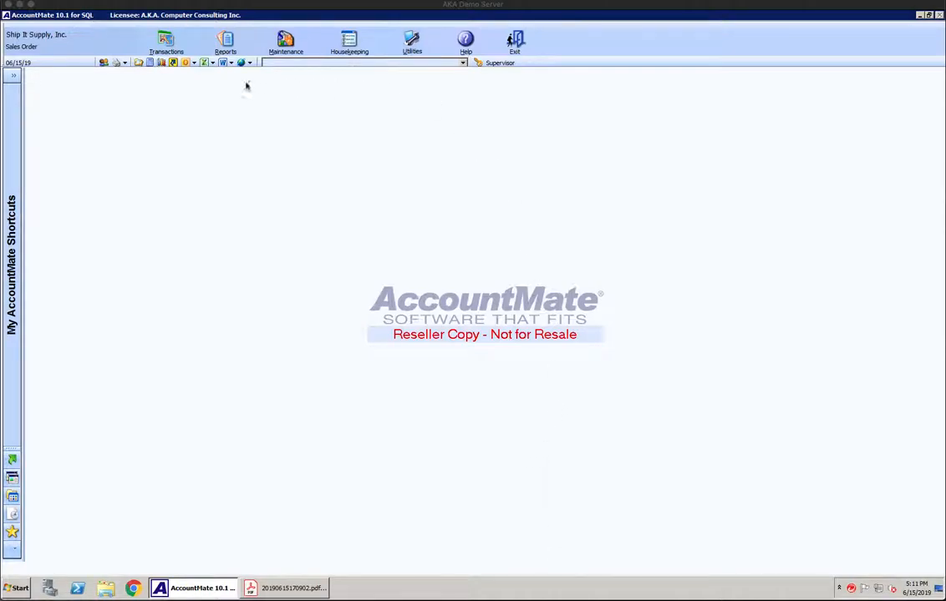
Open the Shipping Interface from the Sales Order module and load the newest sales order, dated 06/15/19
left_click(167, 46)
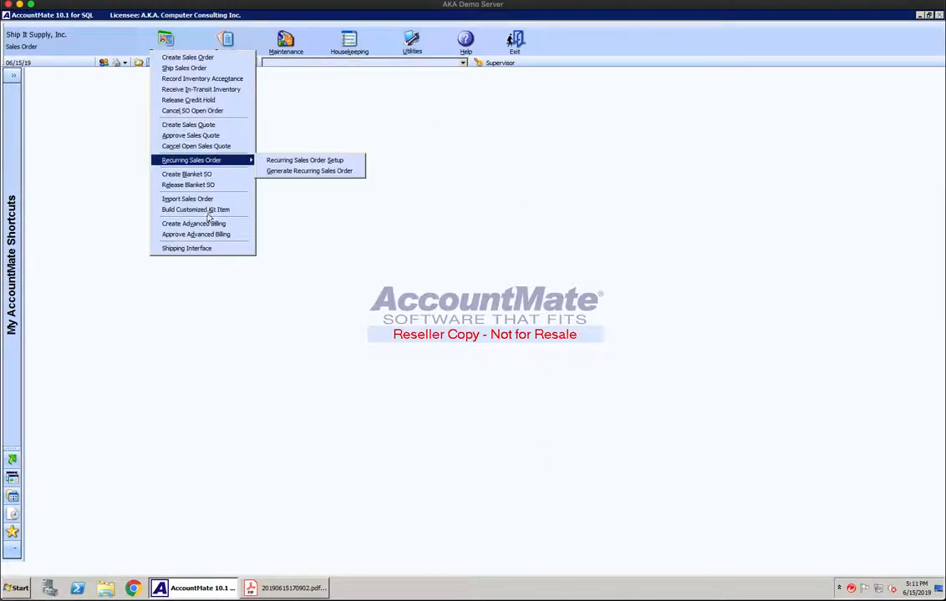
left_click(210, 249)
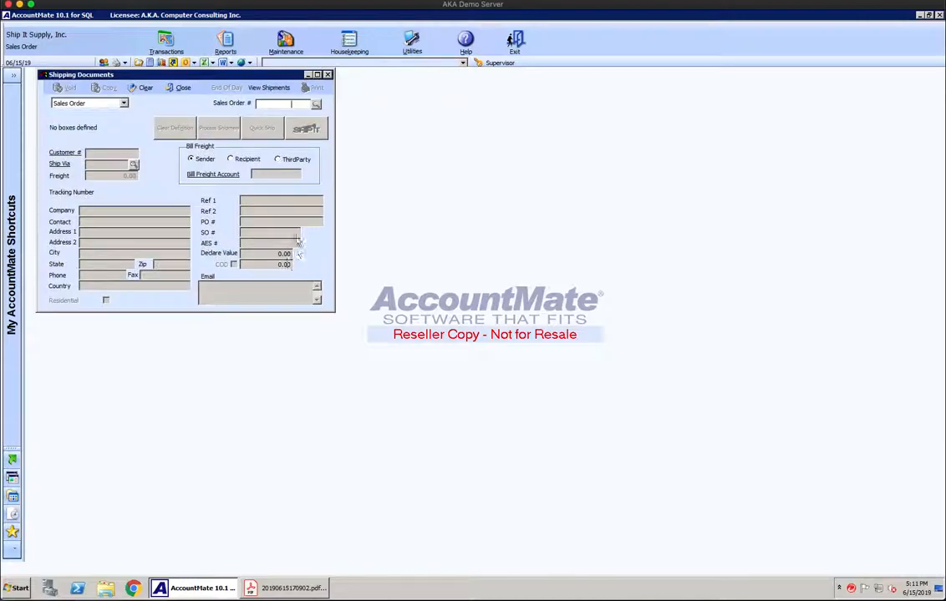
left_click_drag(254, 76, 365, 112)
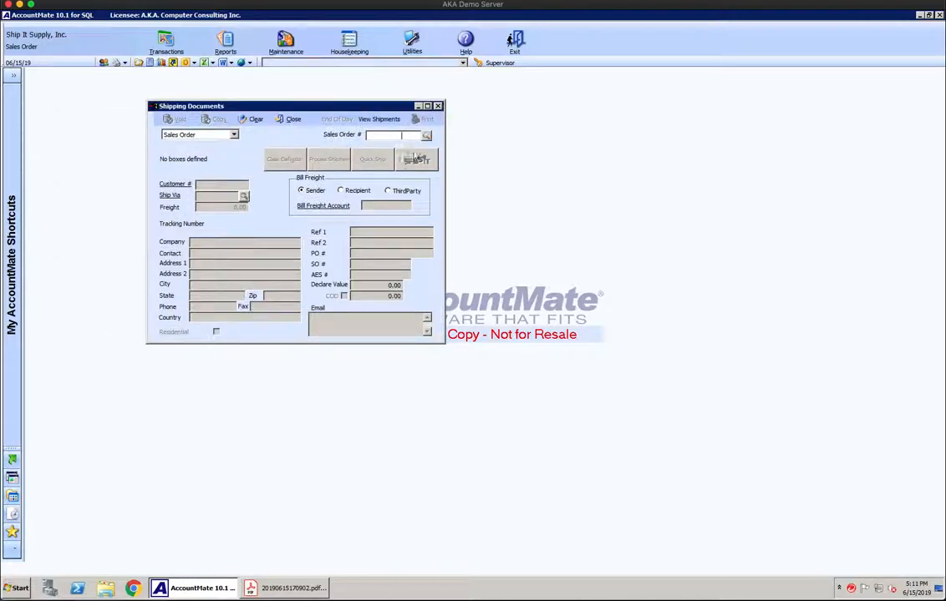
left_click(425, 136)
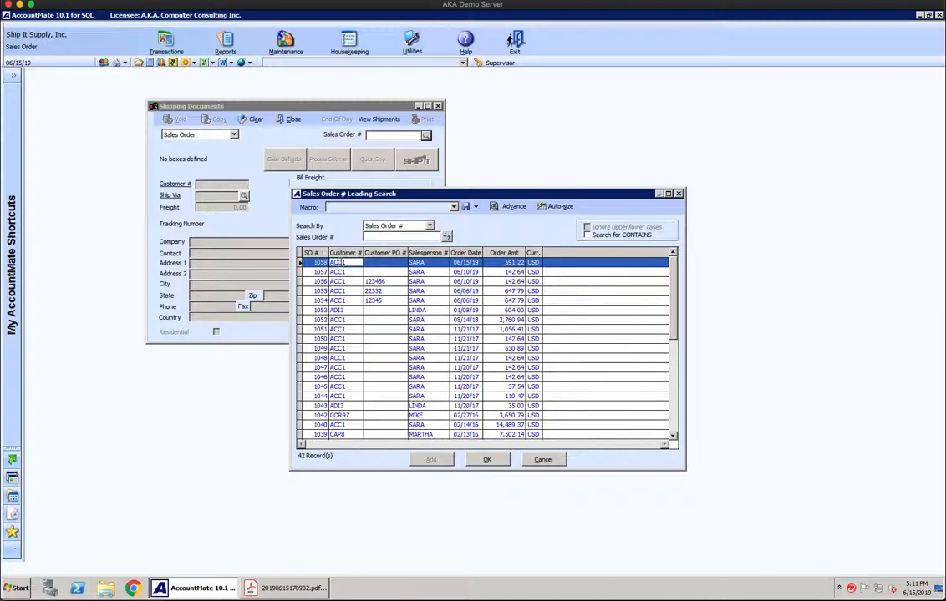
key("Return")
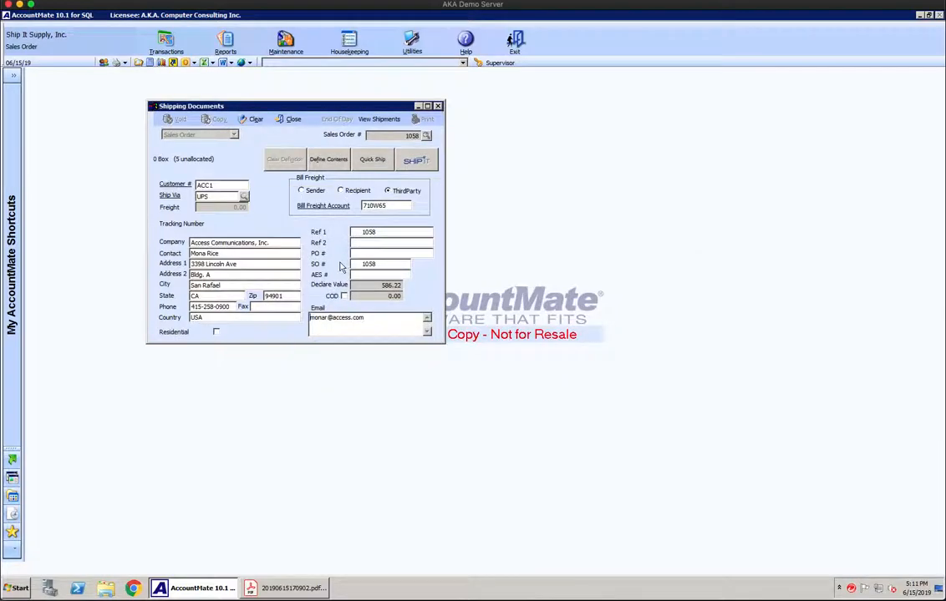
Quick-ship the loaded sales order as 5 boxes, each with weight 2, length 2, width 5 and height 10
left_click(373, 159)
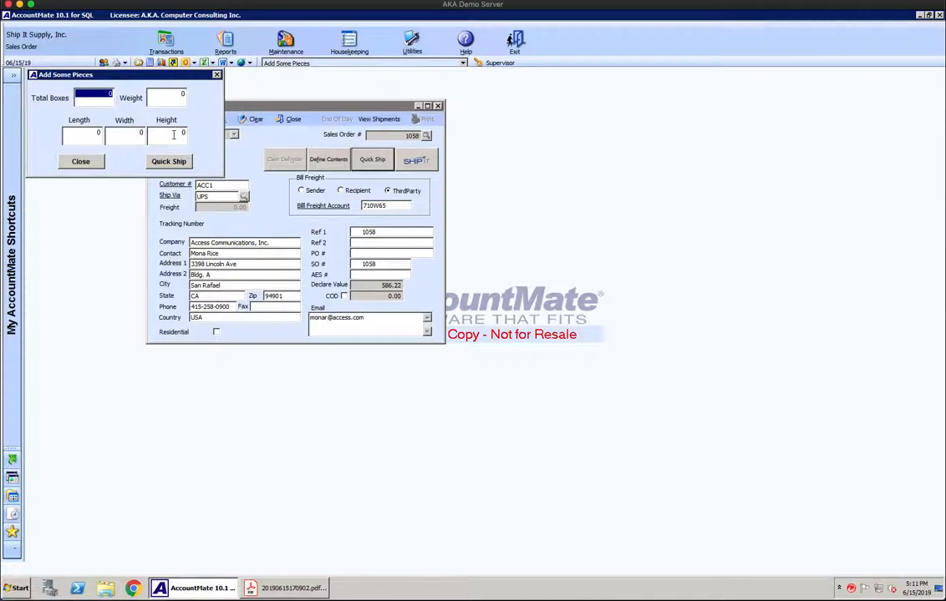
type("5")
key("Tab")
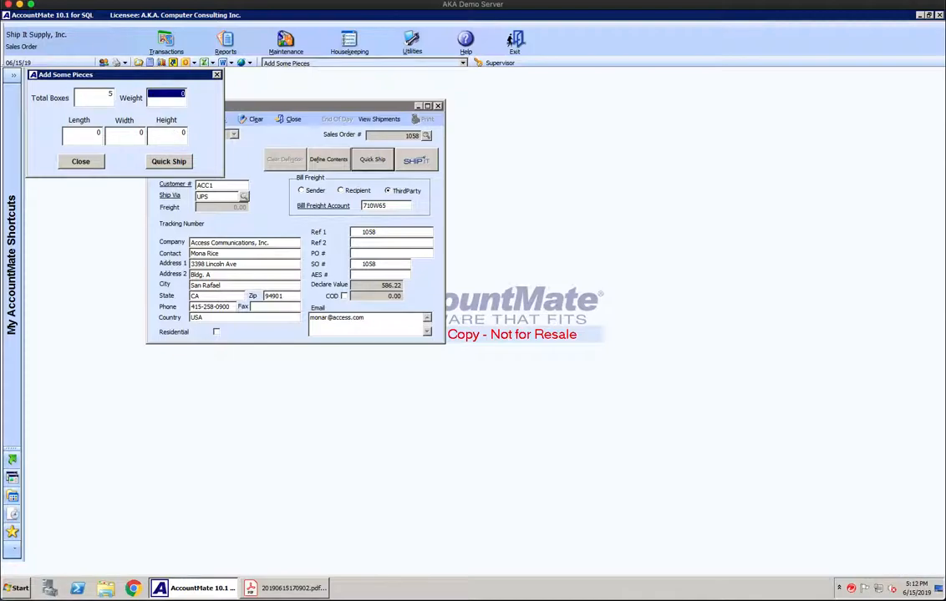
type("2")
key("Tab")
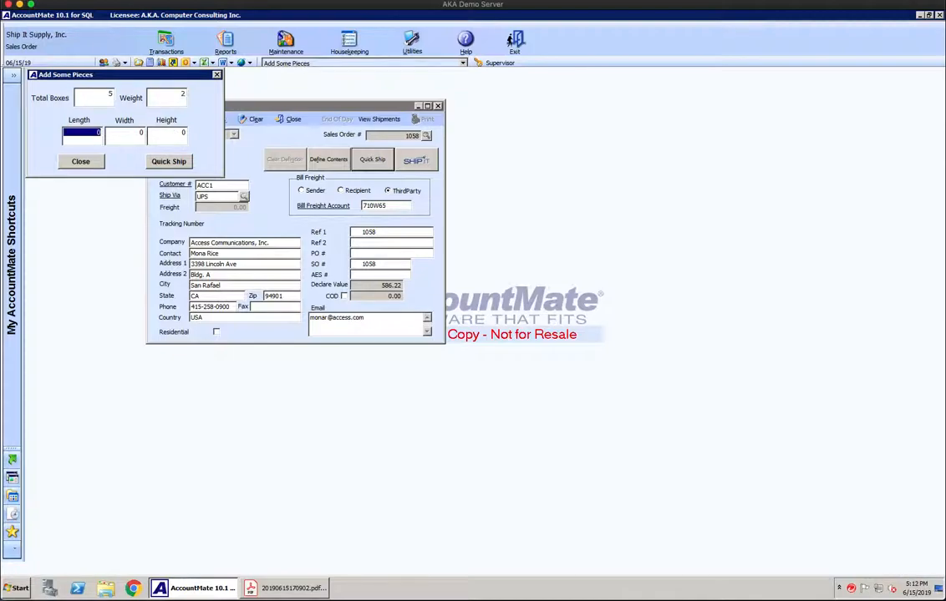
type("2")
key("Tab")
type("5")
key("Tab")
type("10")
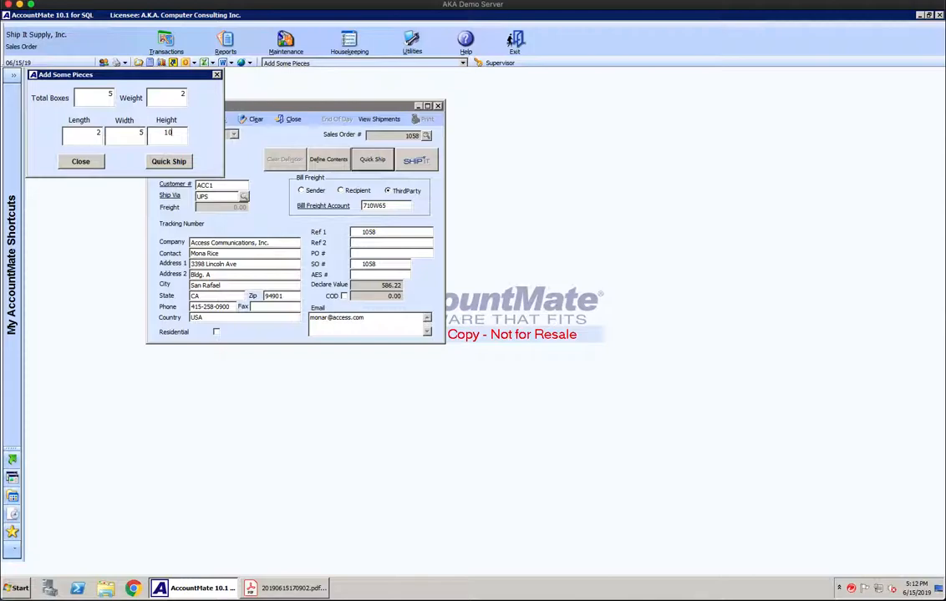
left_click(172, 162)
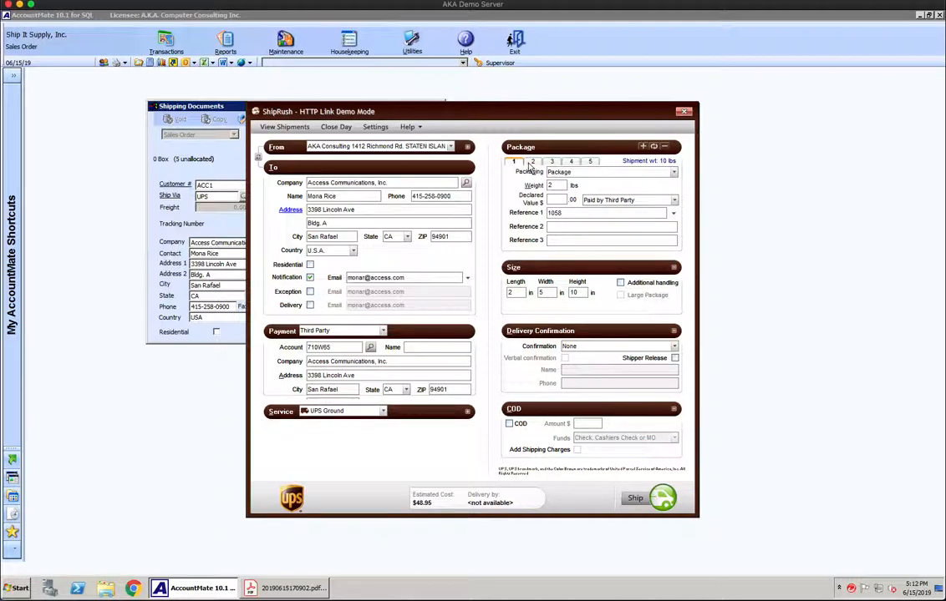
Check packages 2 through 5 in ShipRush and ship all five by UPS Ground, billed to the third party
left_click(533, 162)
left_click(554, 163)
left_click(570, 163)
left_click(590, 162)
left_click(662, 504)
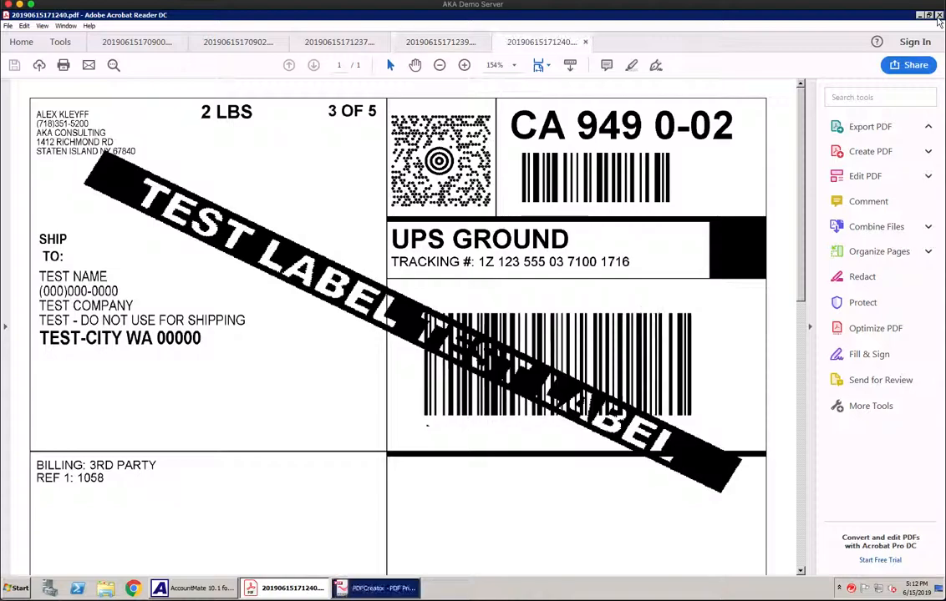
Close all label PDFs and the shipment confirmation, decline the End-of-Day run, and close Shipping Documents
left_click(938, 16)
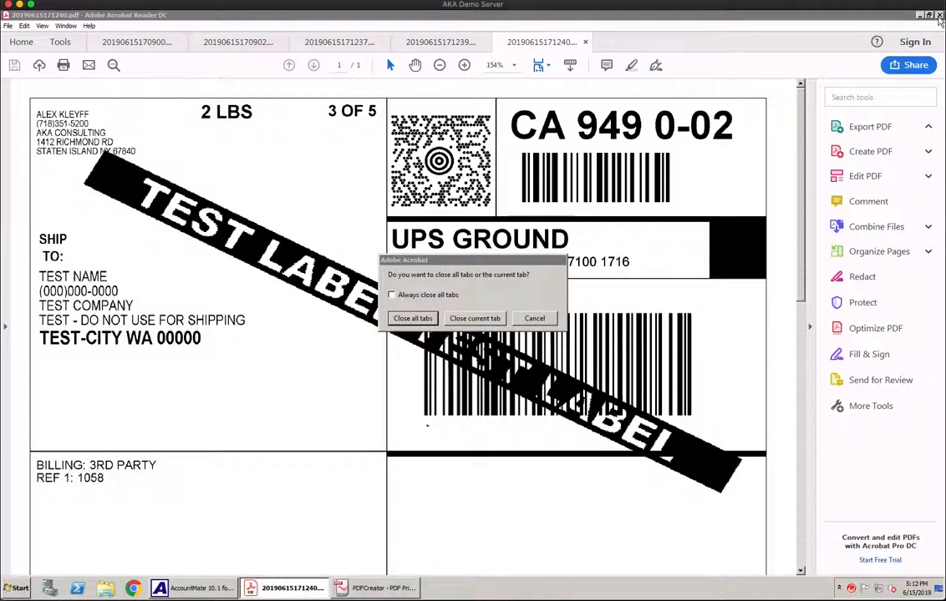
left_click(415, 319)
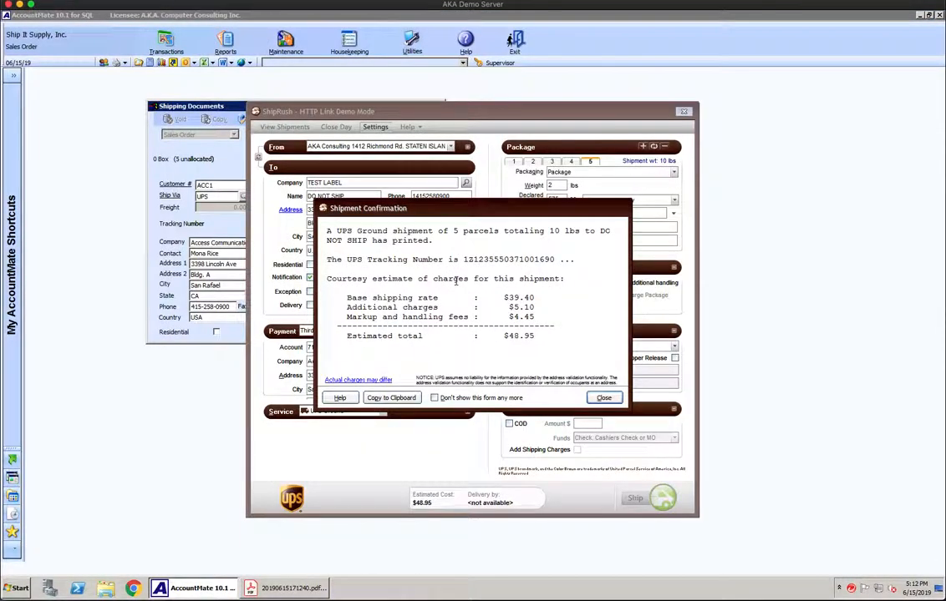
left_click(601, 399)
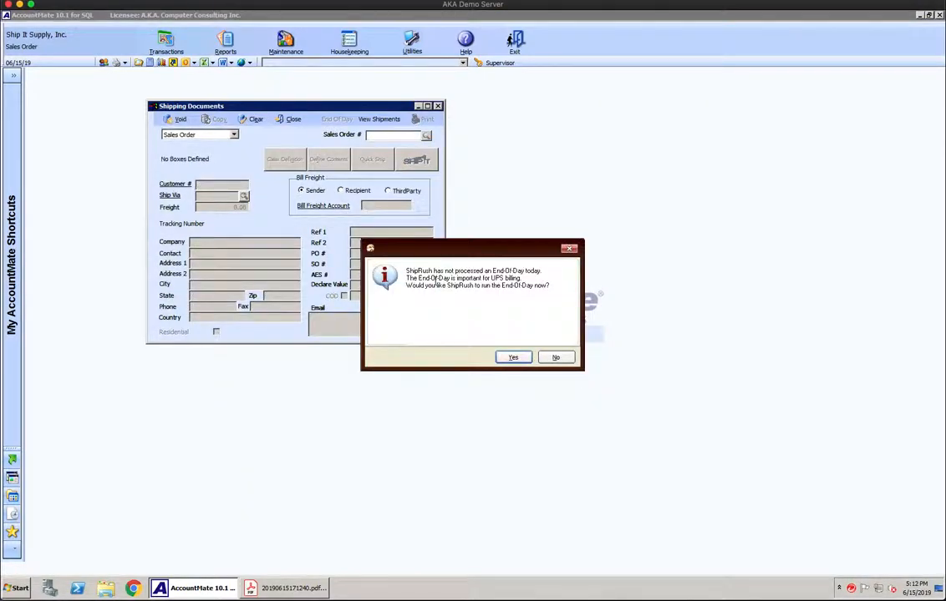
left_click(557, 357)
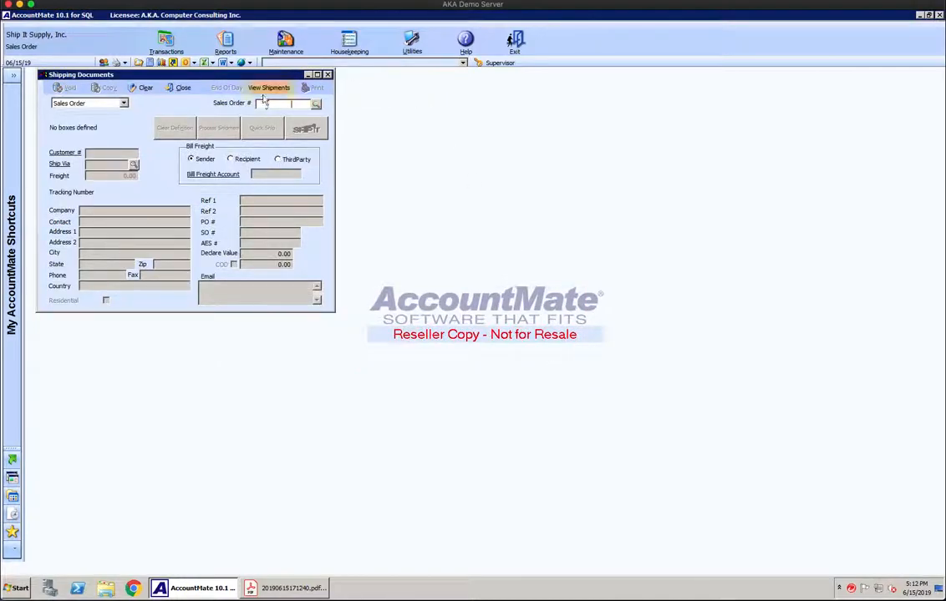
left_click(178, 91)
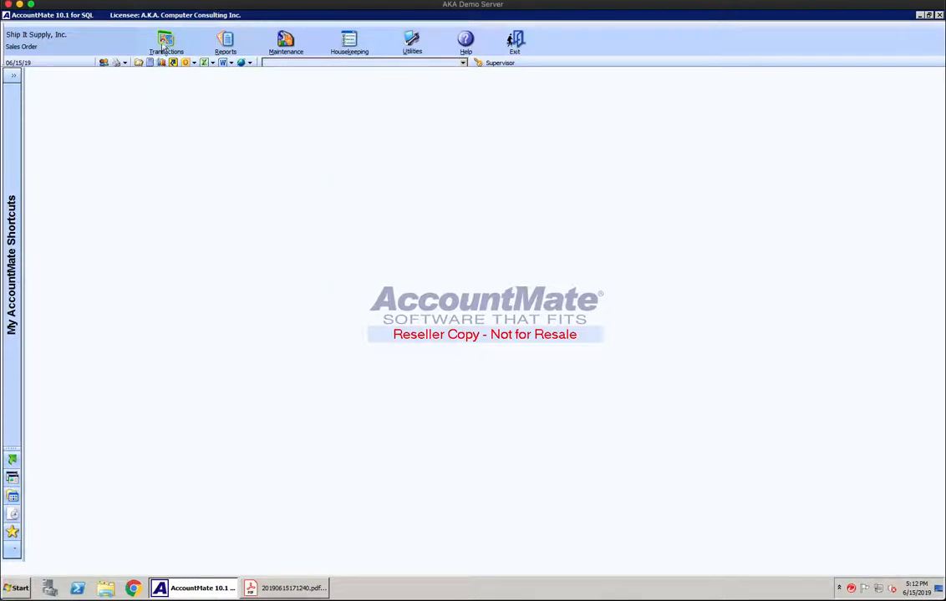
Switch to the Accounts Receivable module and load the newest invoice, dated 06/15/19, in Amend Invoice mode
left_click(152, 43)
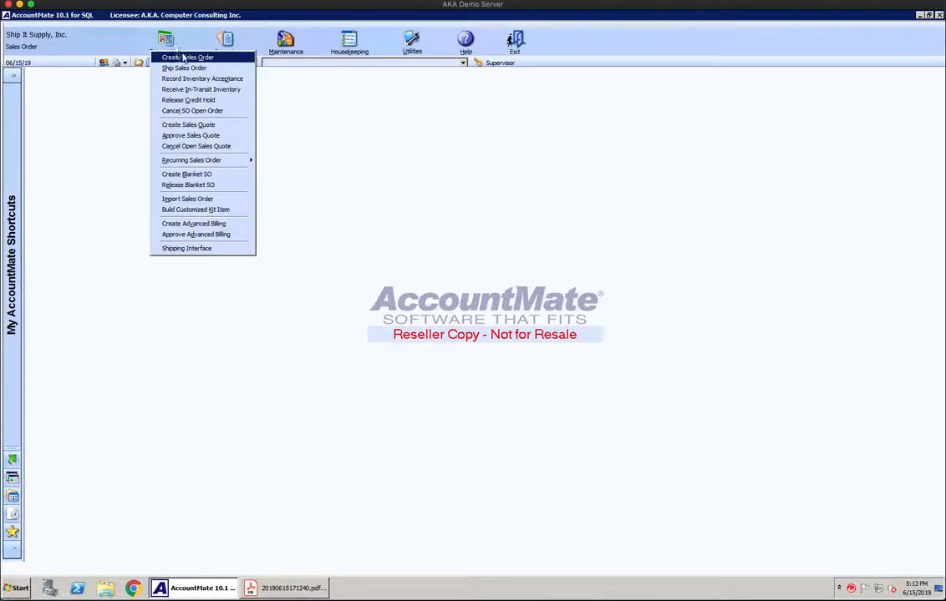
left_click(284, 40)
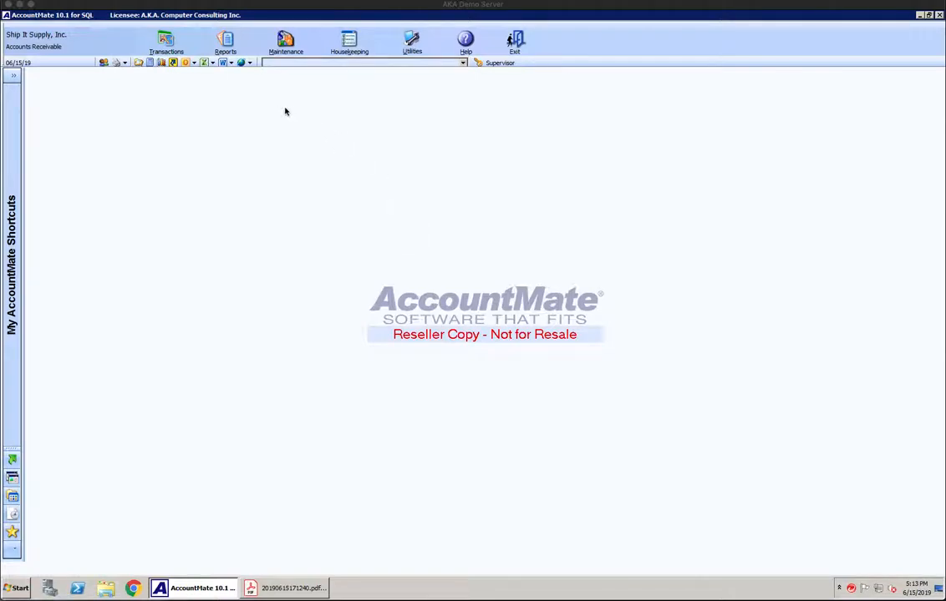
left_click(166, 47)
left_click(179, 56)
left_click(84, 105)
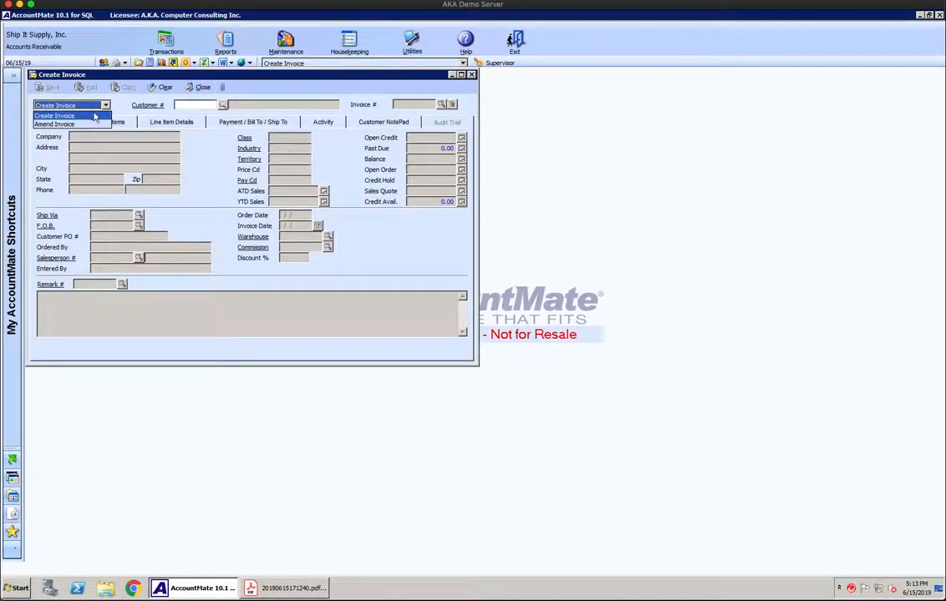
left_click(89, 125)
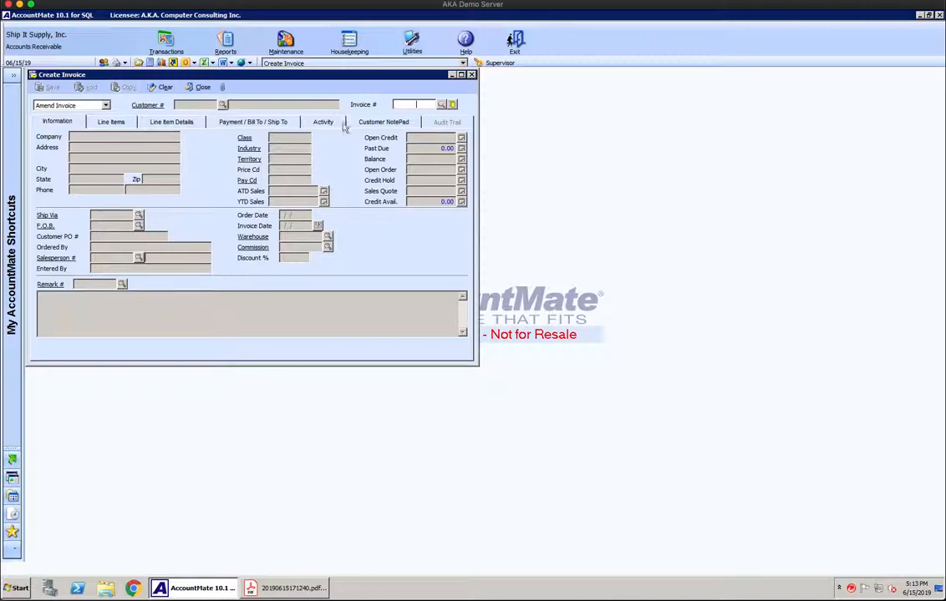
left_click(441, 104)
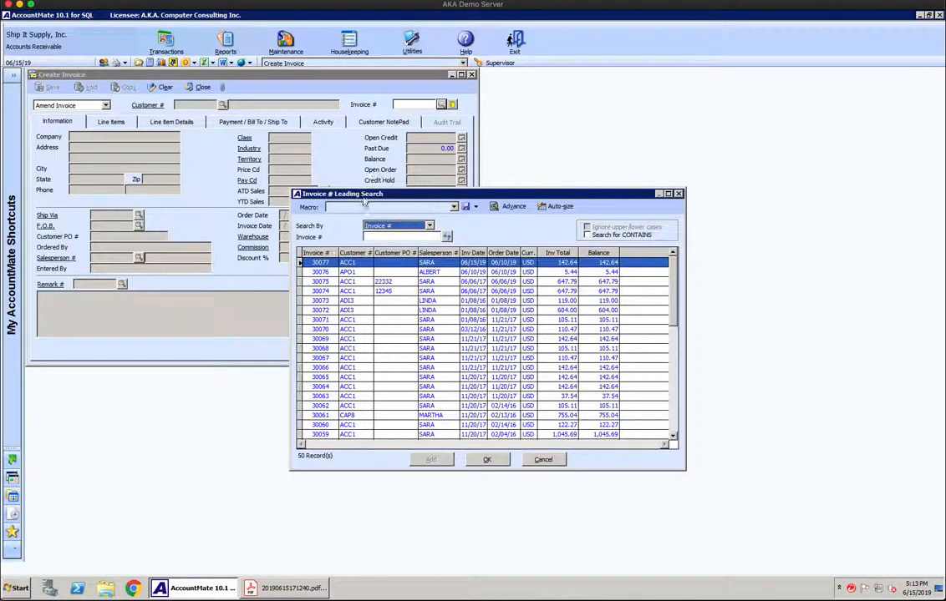
double_click(356, 265)
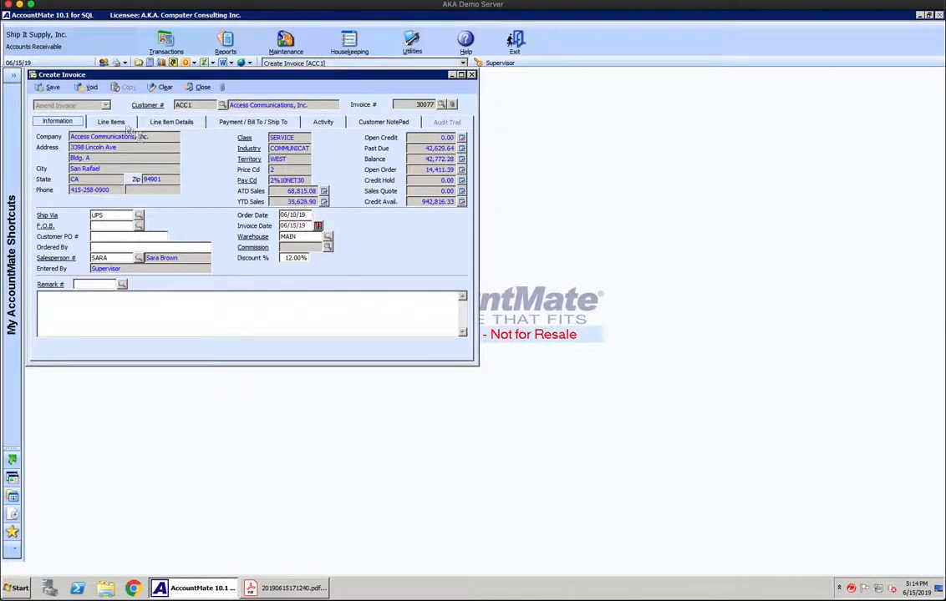
Review the invoice's line items and freight amount, then close the invoice without saving changes
left_click(112, 122)
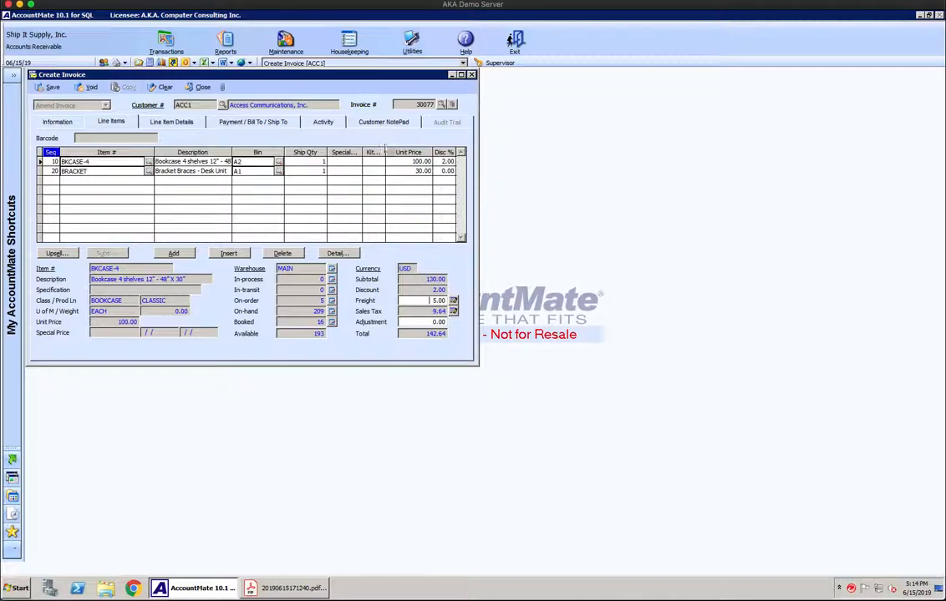
left_click(56, 122)
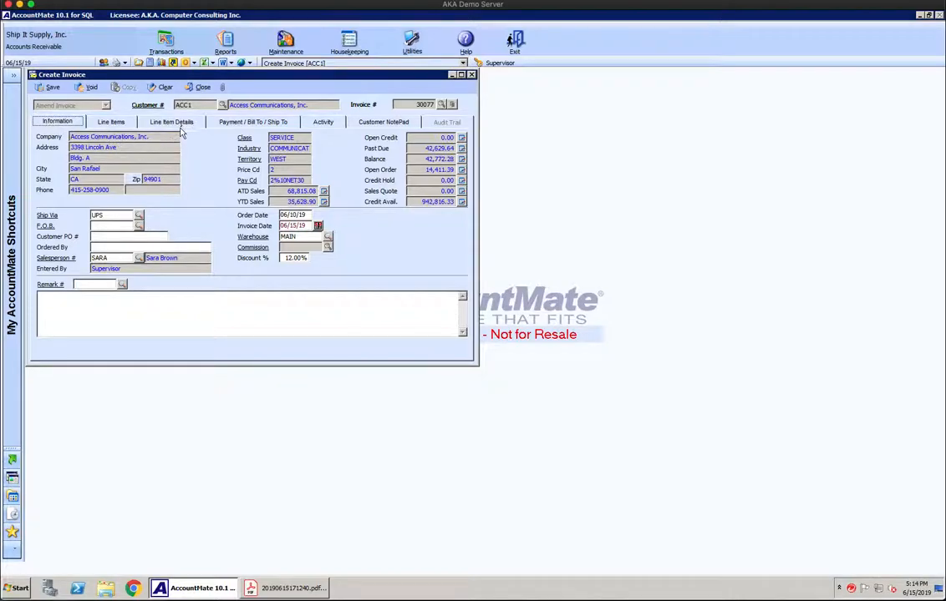
left_click(200, 87)
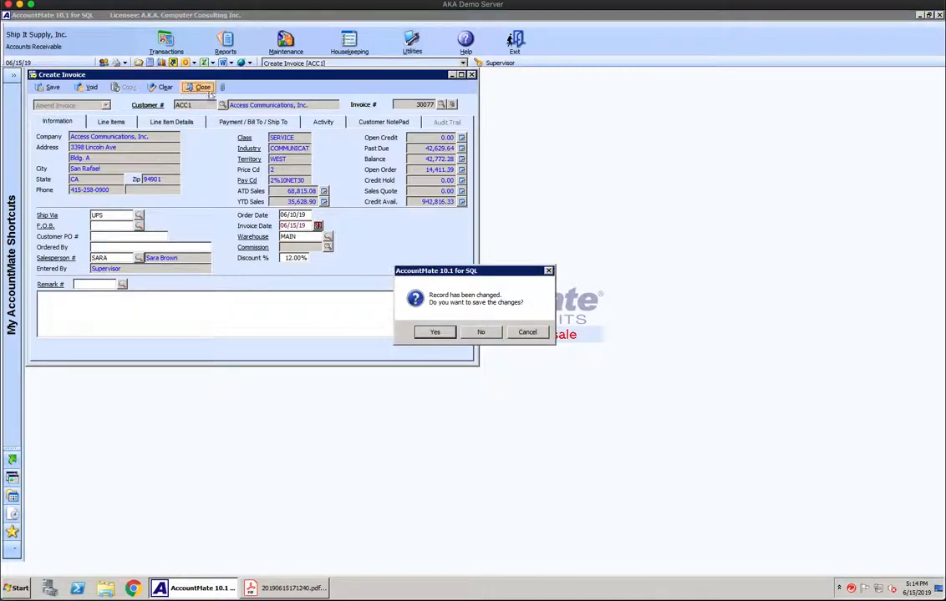
left_click(481, 332)
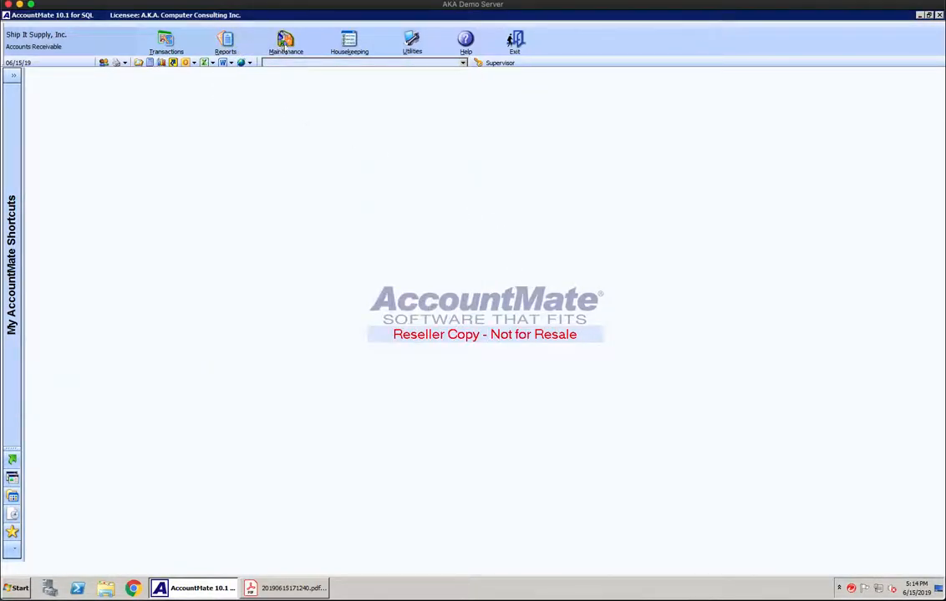
Open Shipment Tracking by Invoice # and load the newest invoice, dated 06/15/19
left_click(228, 46)
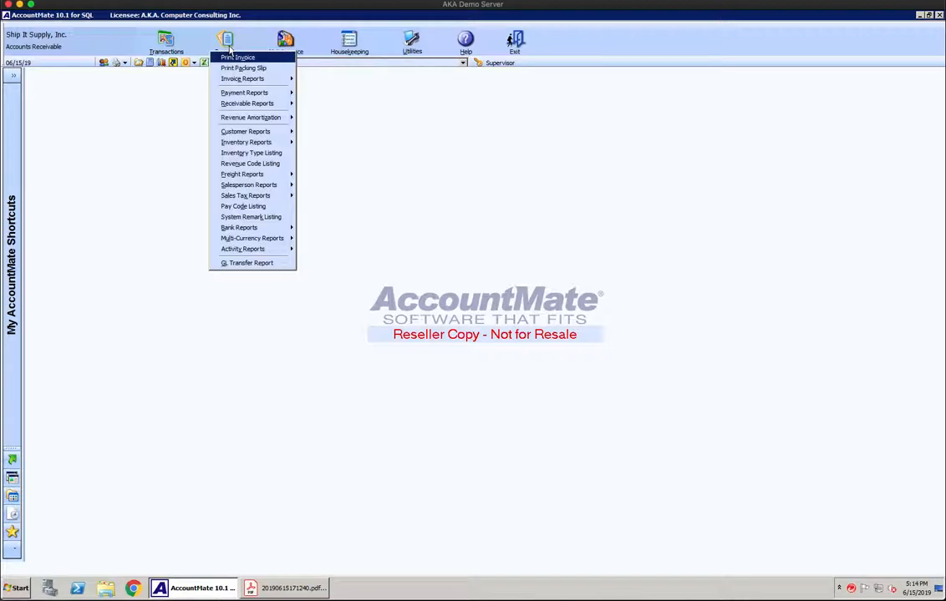
left_click(285, 42)
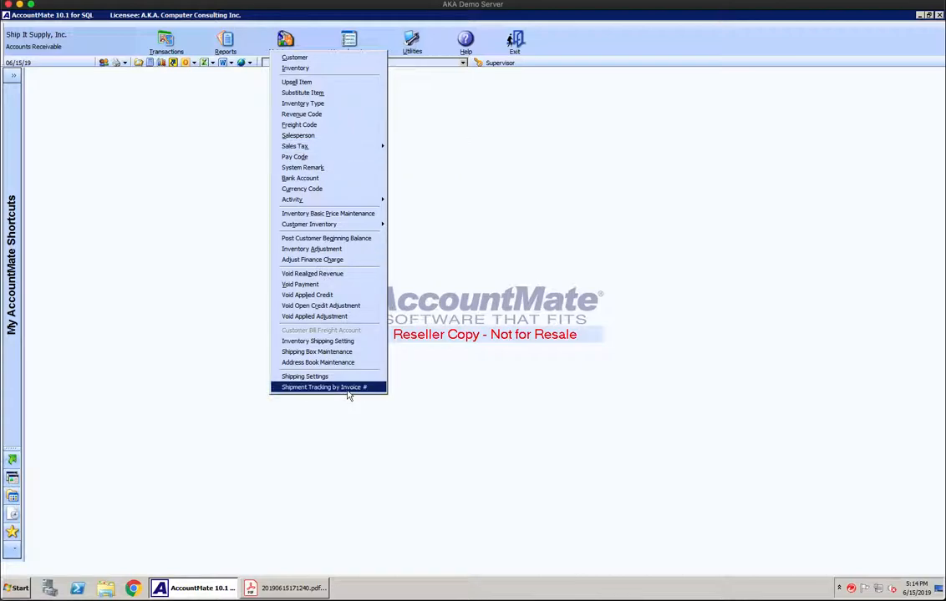
left_click(334, 387)
left_click_drag(176, 76, 272, 99)
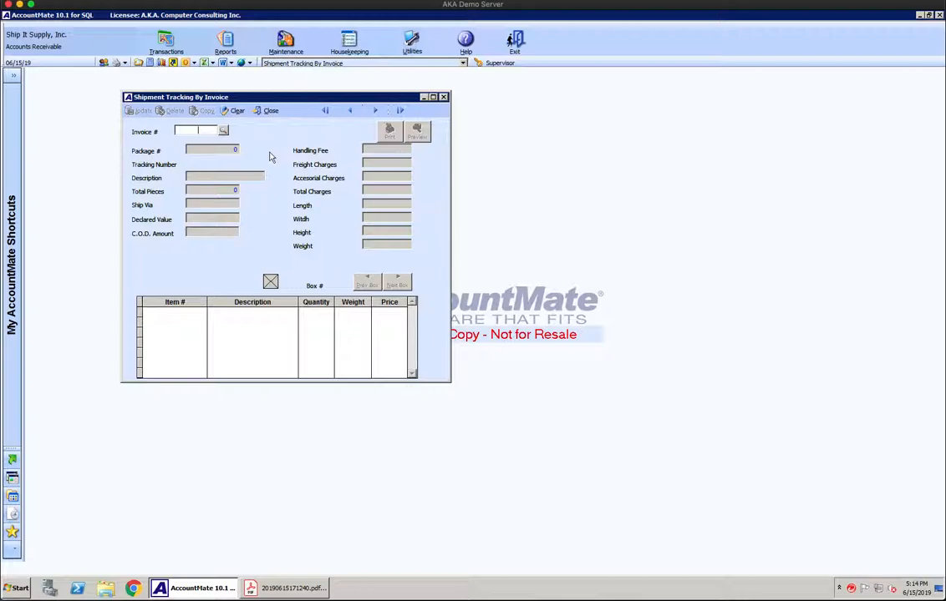
left_click(224, 132)
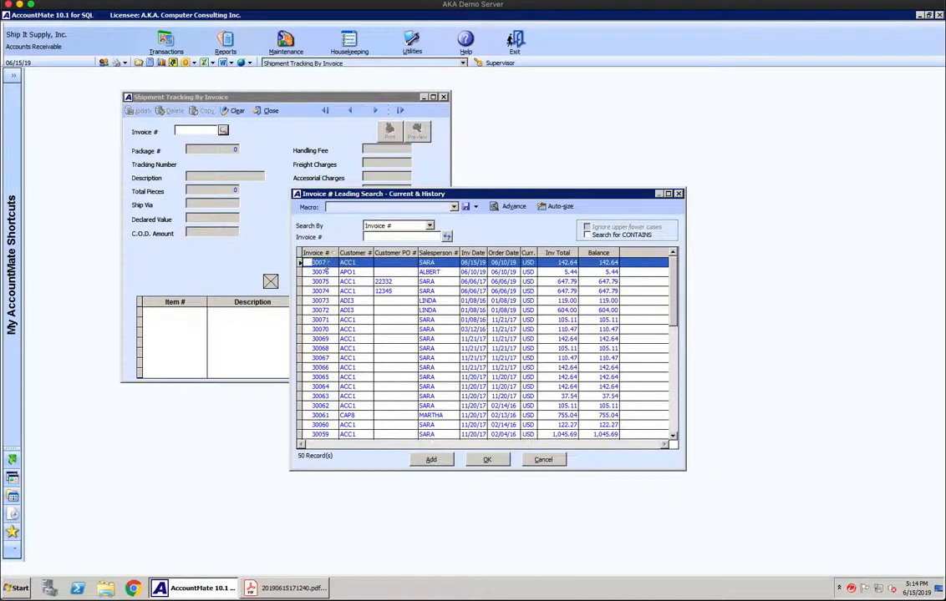
key("Return")
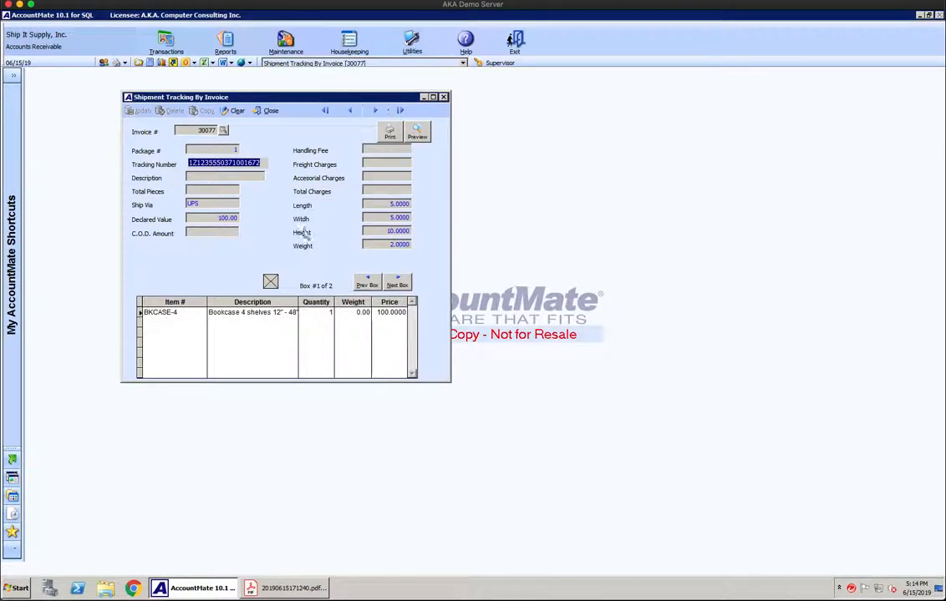
View the UPS tracking page for box 1, close it, and examine the contents and dimensions of both boxes
left_click(248, 171)
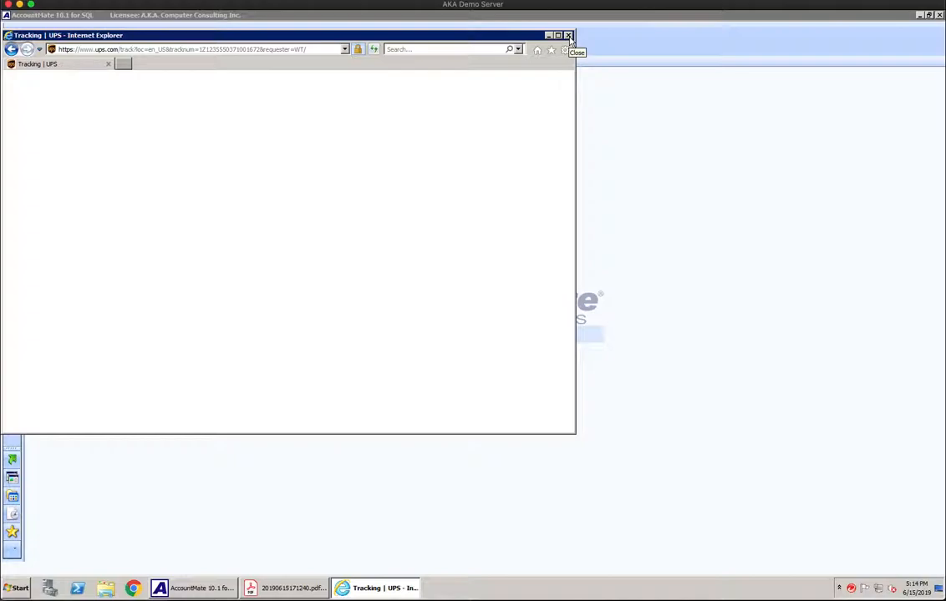
left_click(568, 36)
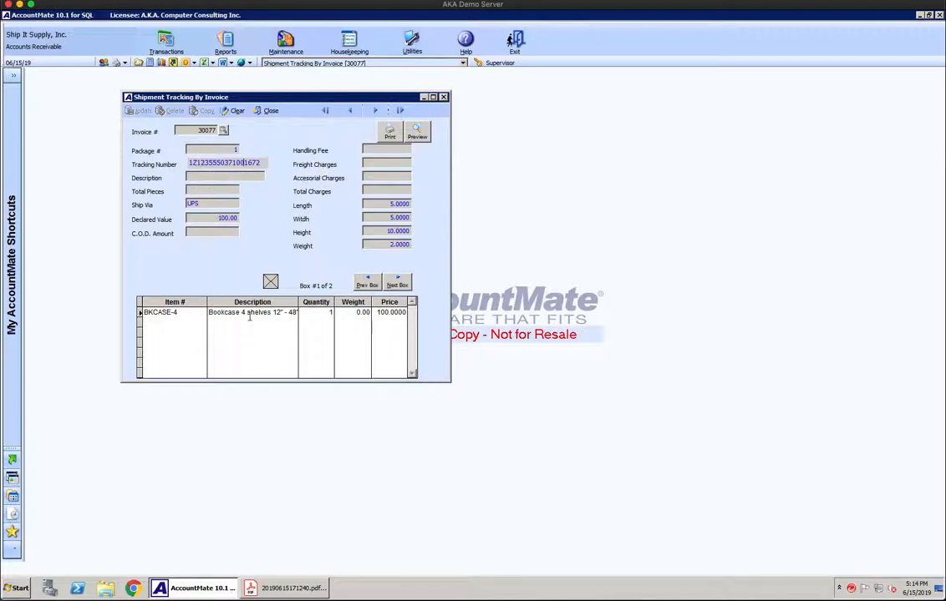
left_click(397, 286)
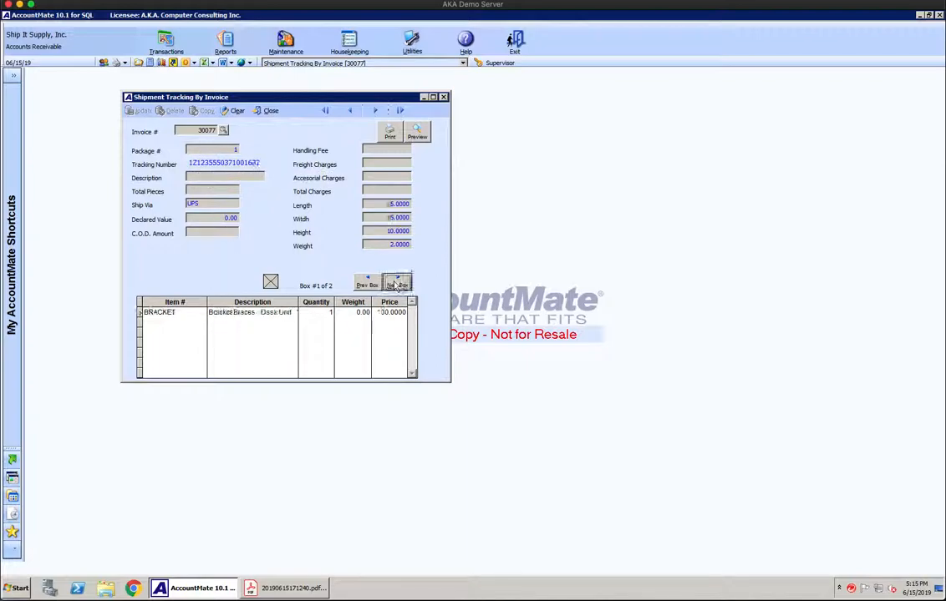
left_click(373, 285)
left_click(396, 285)
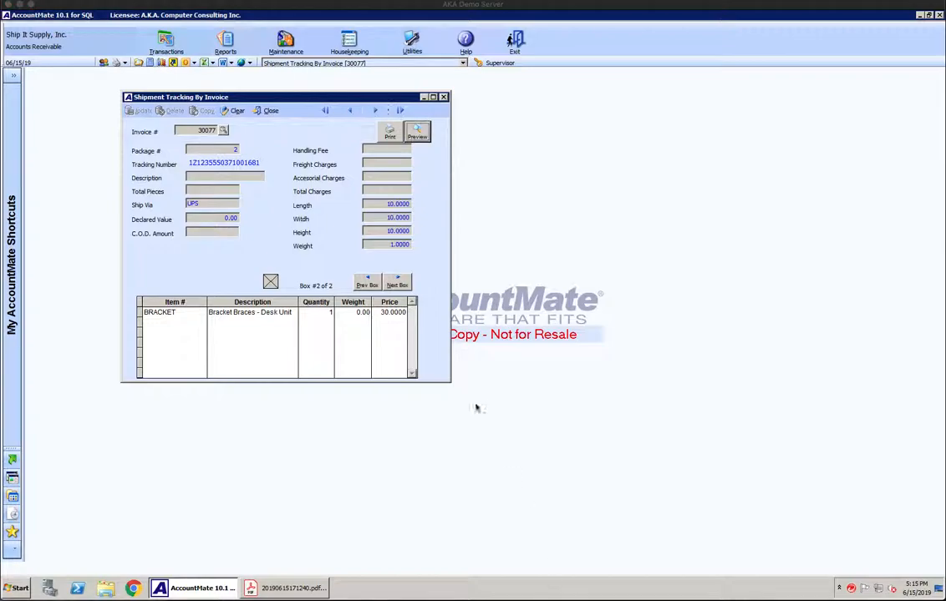
Preview the invoice's Shipment Tracking report, then close the preview and the tracking window
left_click(418, 136)
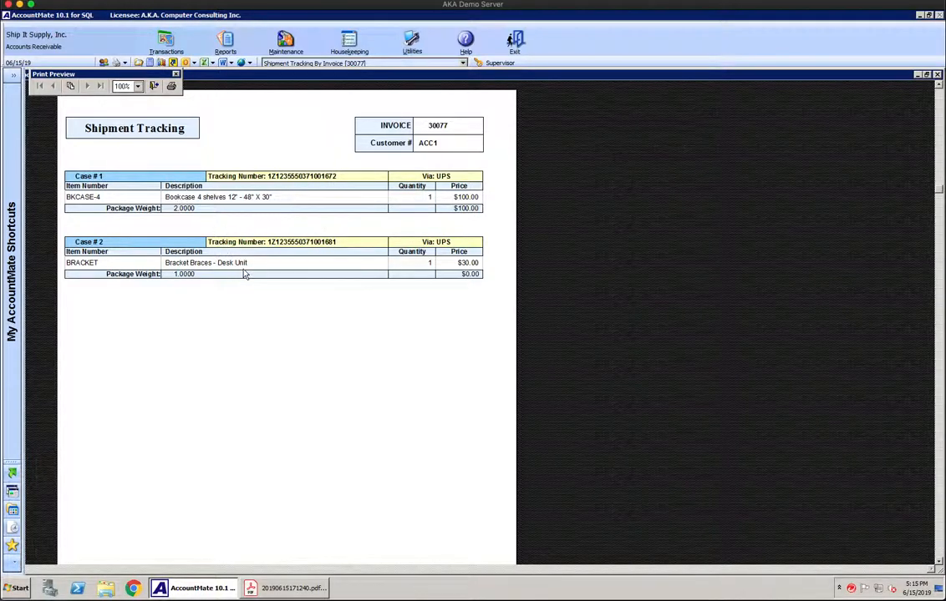
left_click(154, 87)
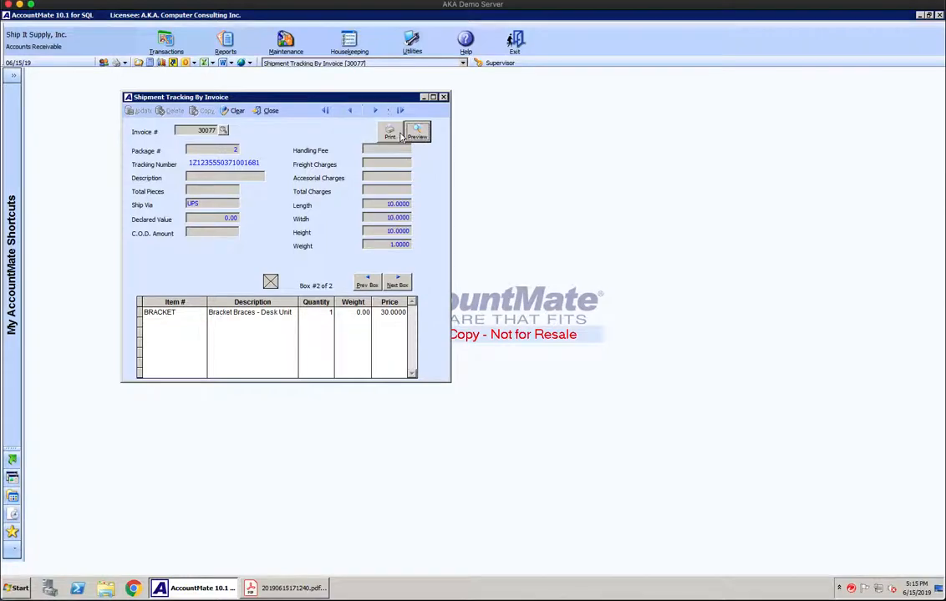
left_click(271, 113)
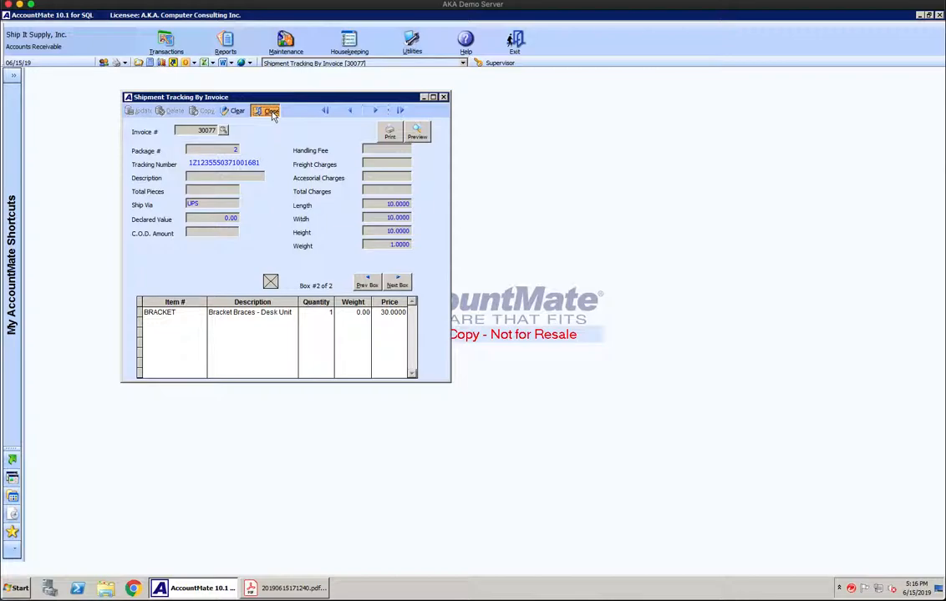
left_click(271, 113)
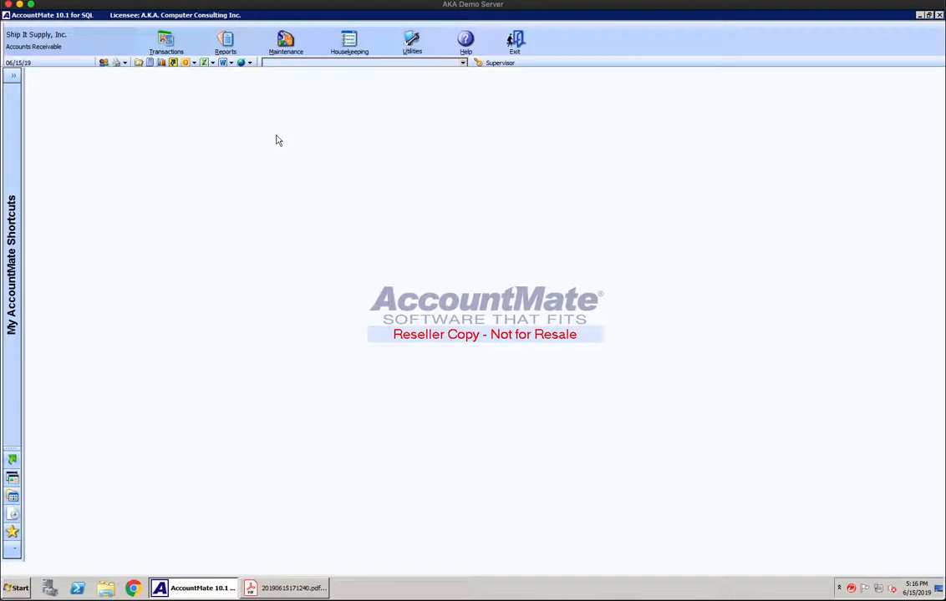
Open Shipping Documents, view today's ShipRush shipments without running End-of-Day, and select the first shipment
left_click(167, 50)
left_click(192, 209)
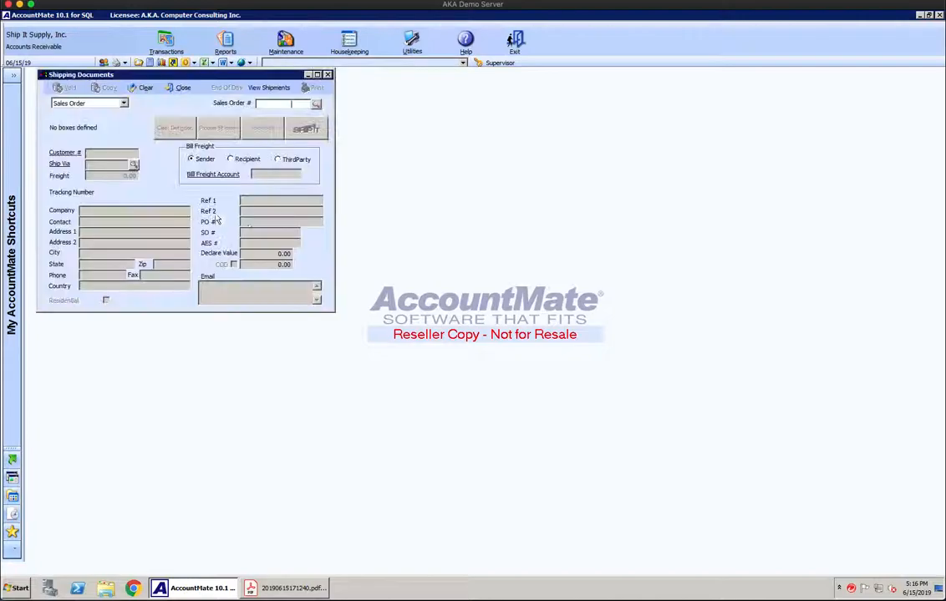
left_click(265, 89)
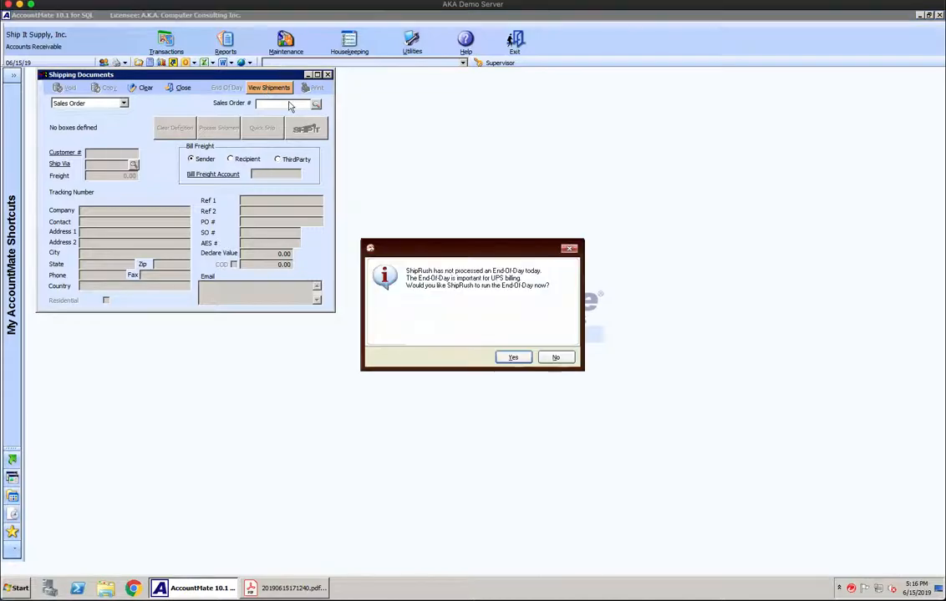
left_click(555, 357)
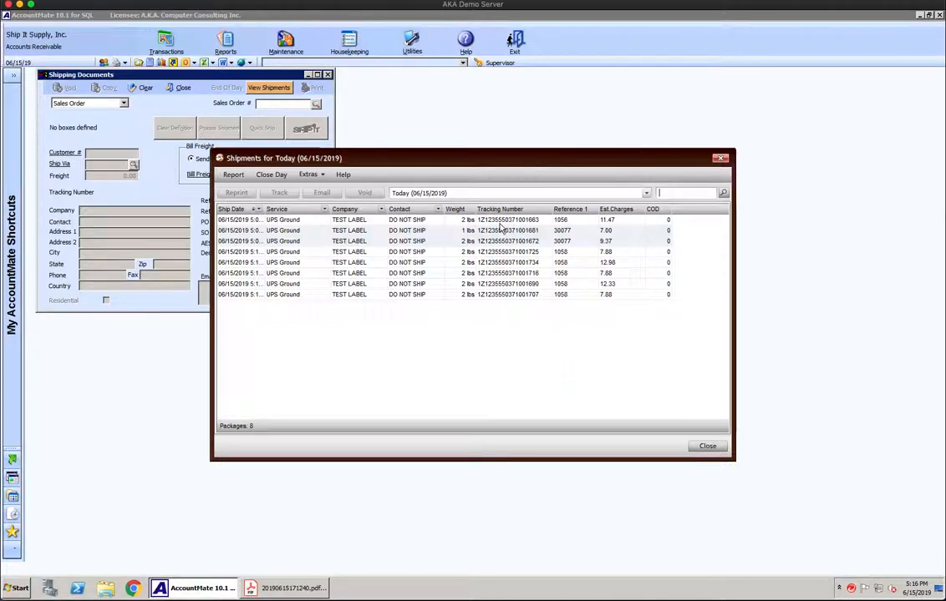
left_click(447, 219)
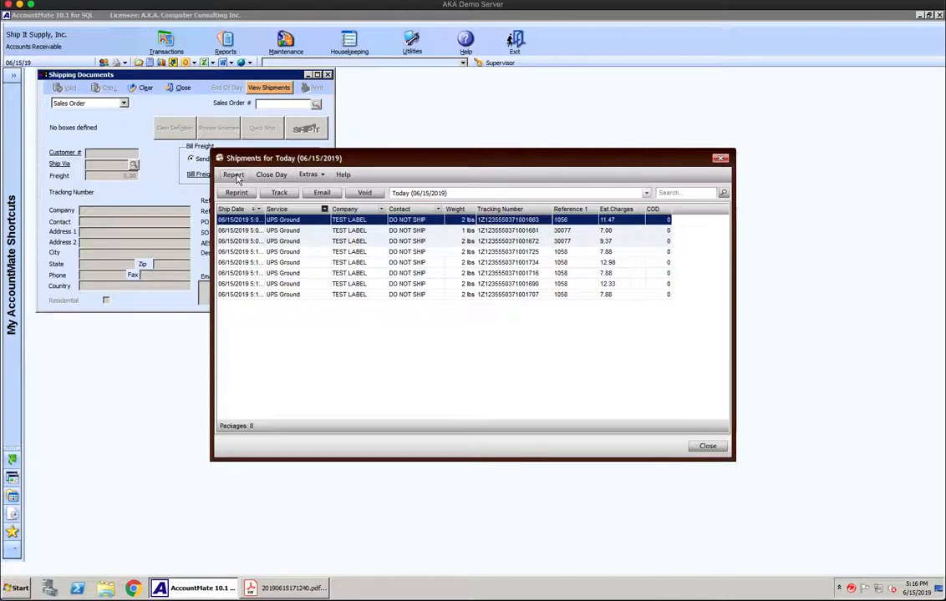
Check the extra commands available for today's shipments and close the shipment list, declining the End-of-Day run
left_click(324, 178)
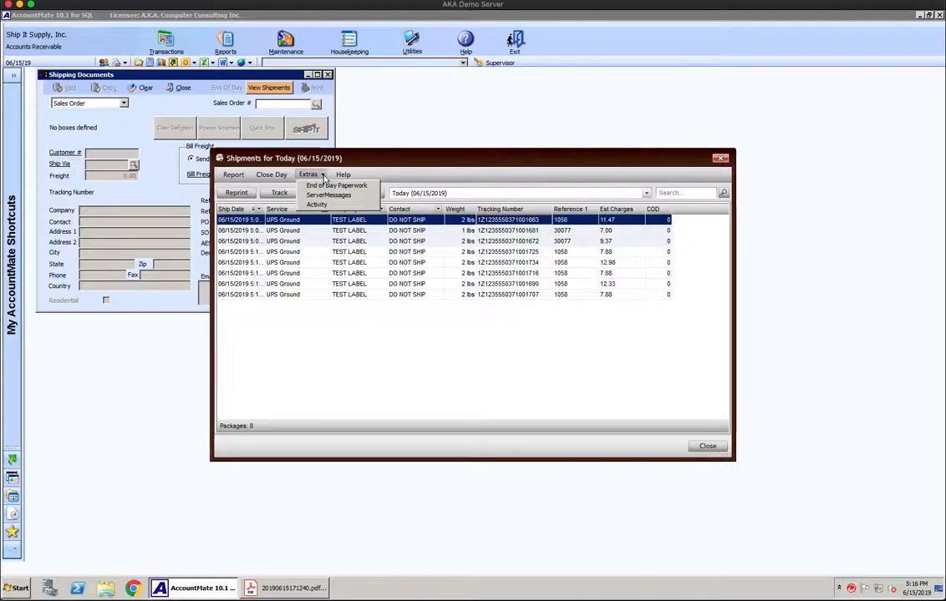
left_click(386, 171)
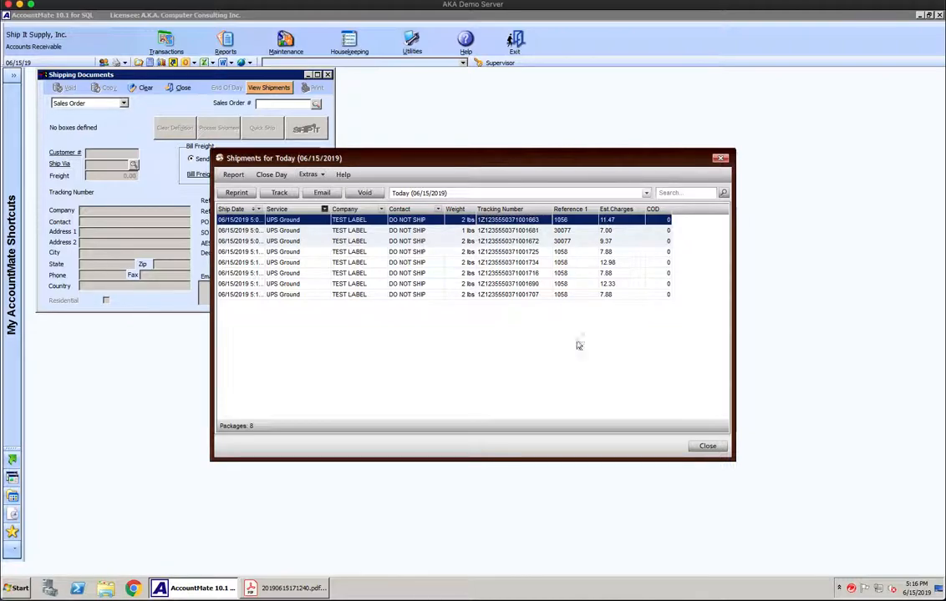
left_click(707, 447)
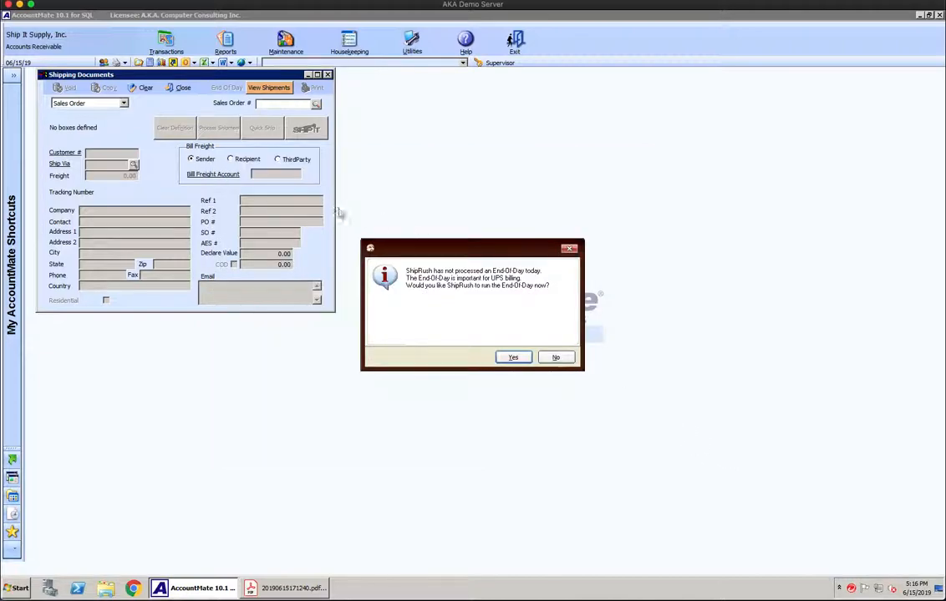
left_click(555, 357)
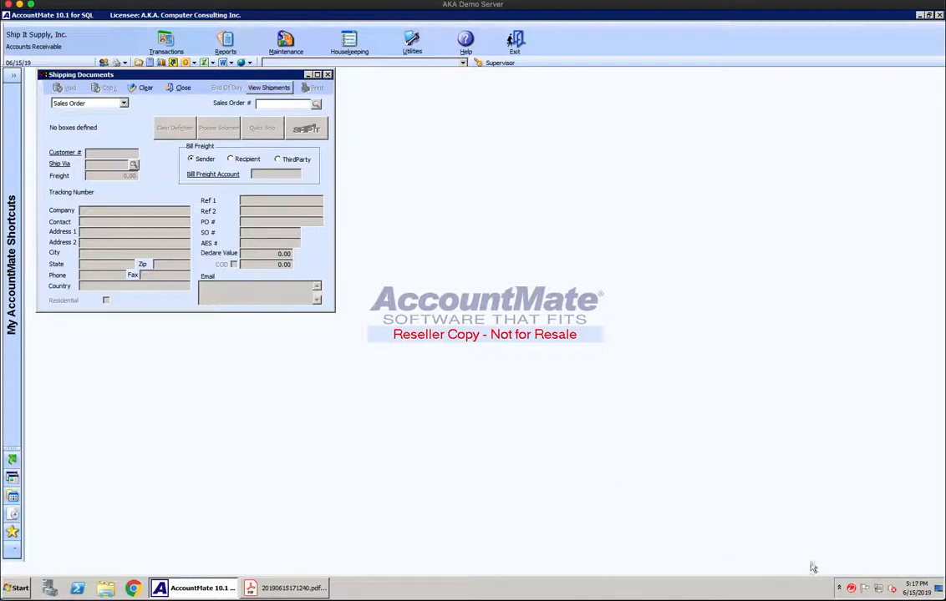
Minimize AccountMate and close all the shipping label PDFs open in Adobe Acrobat Reader
left_click(16, 588)
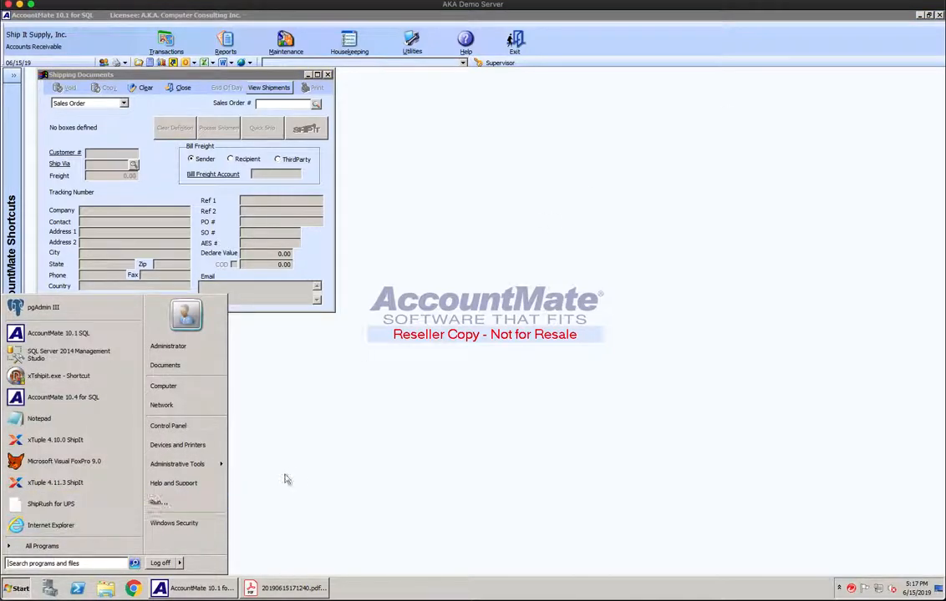
left_click(311, 465)
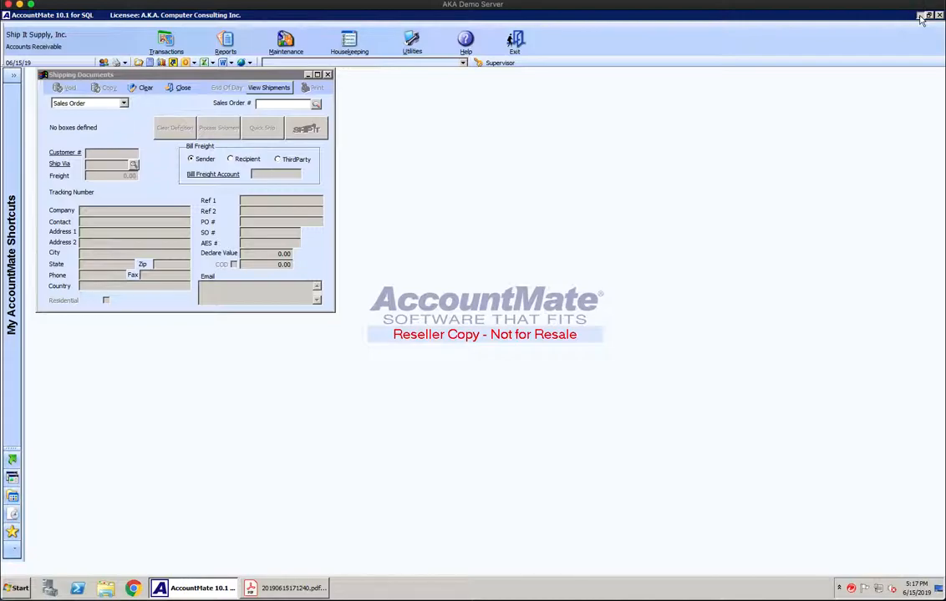
left_click(920, 16)
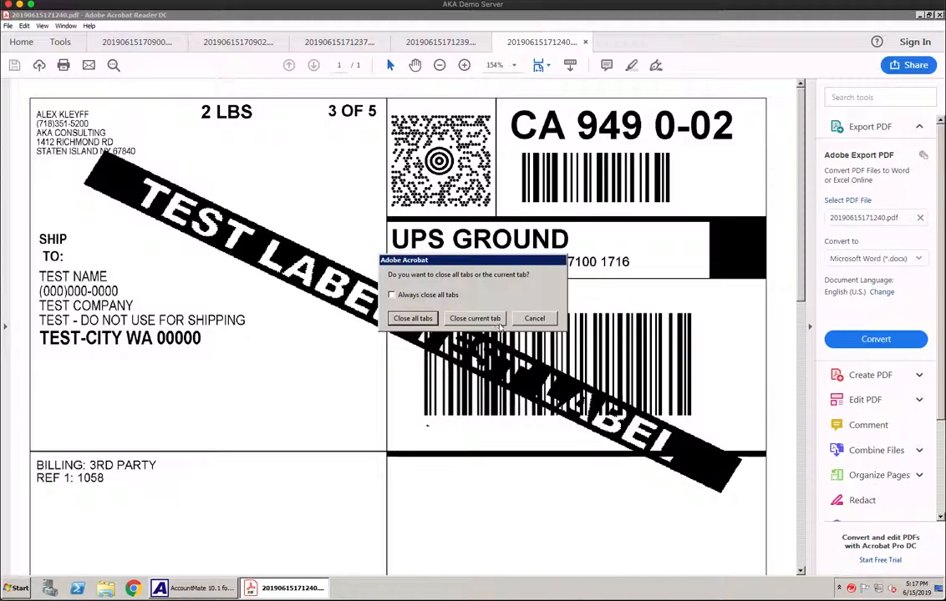
left_click(413, 318)
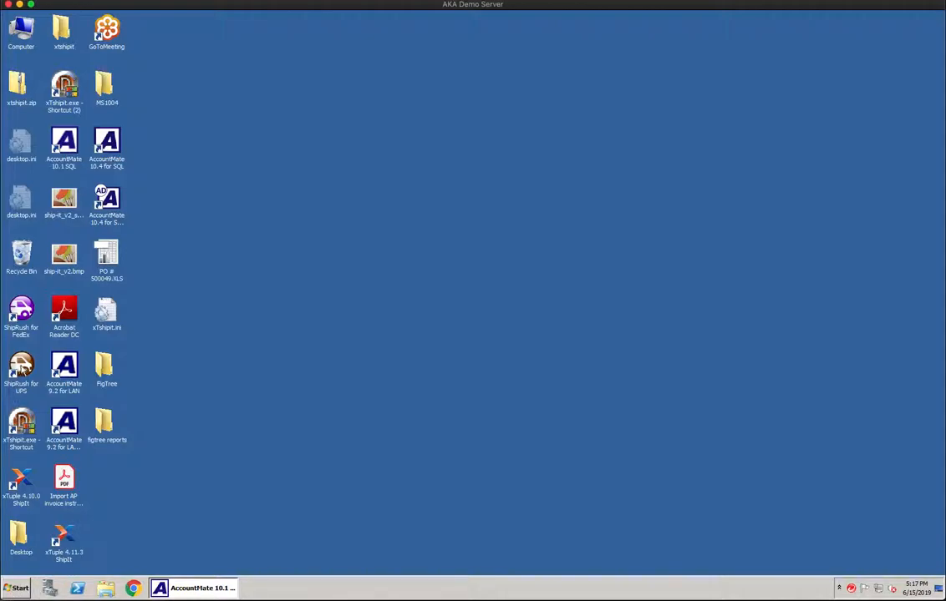
Launch ShipRush for UPS, decline the End-of-Day run, and open its Shipping Settings
left_click(22, 365)
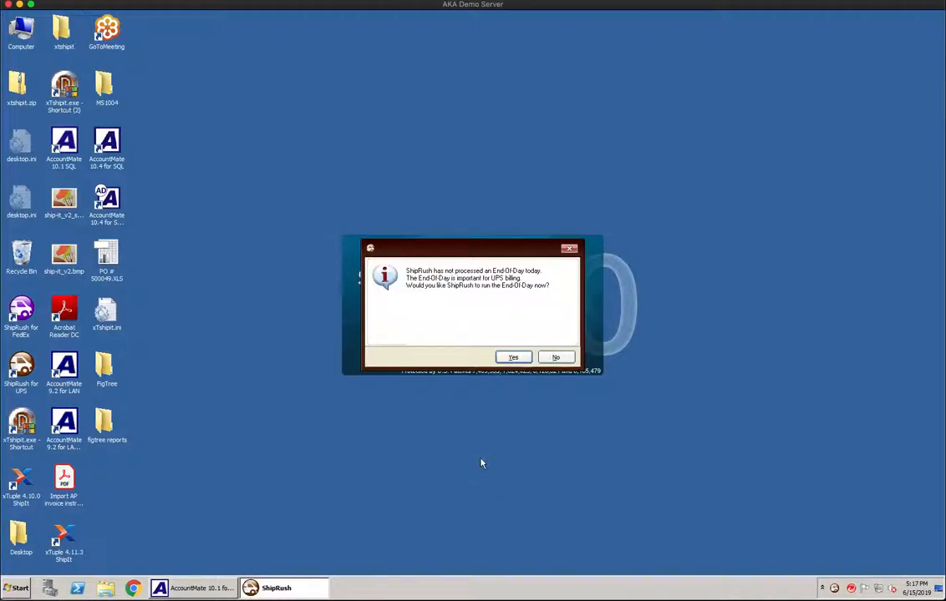
left_click(559, 360)
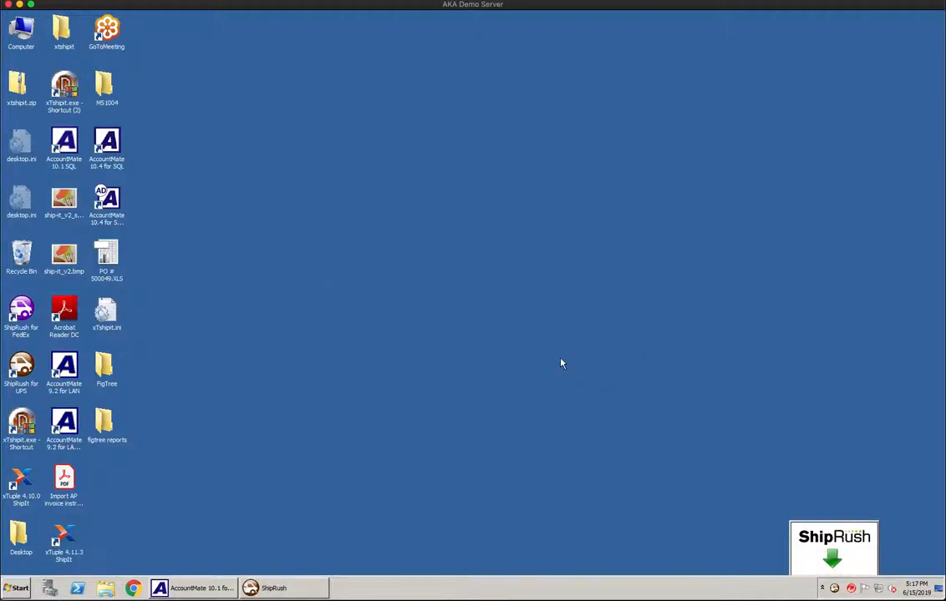
right_click(835, 589)
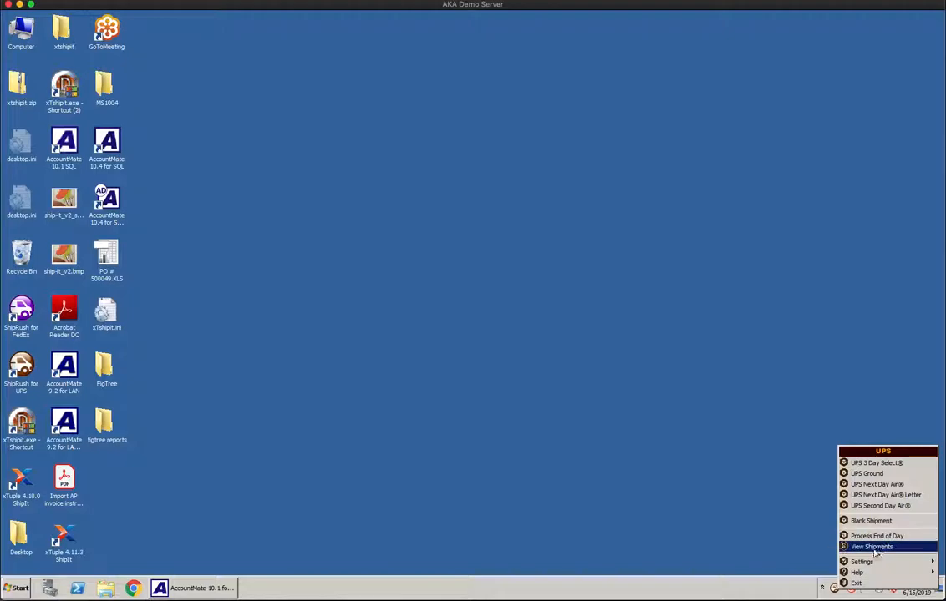
mouse_move(857, 566)
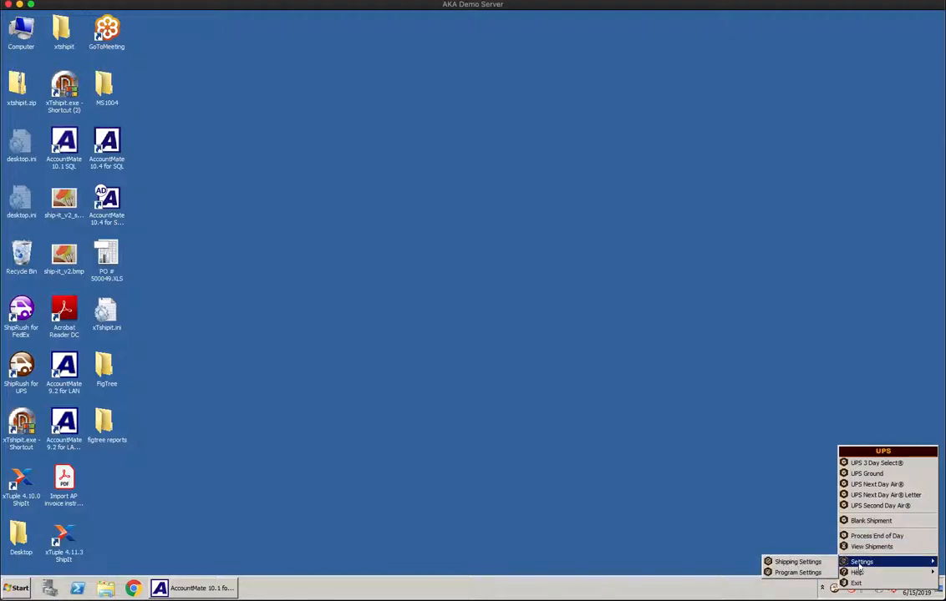
left_click(794, 562)
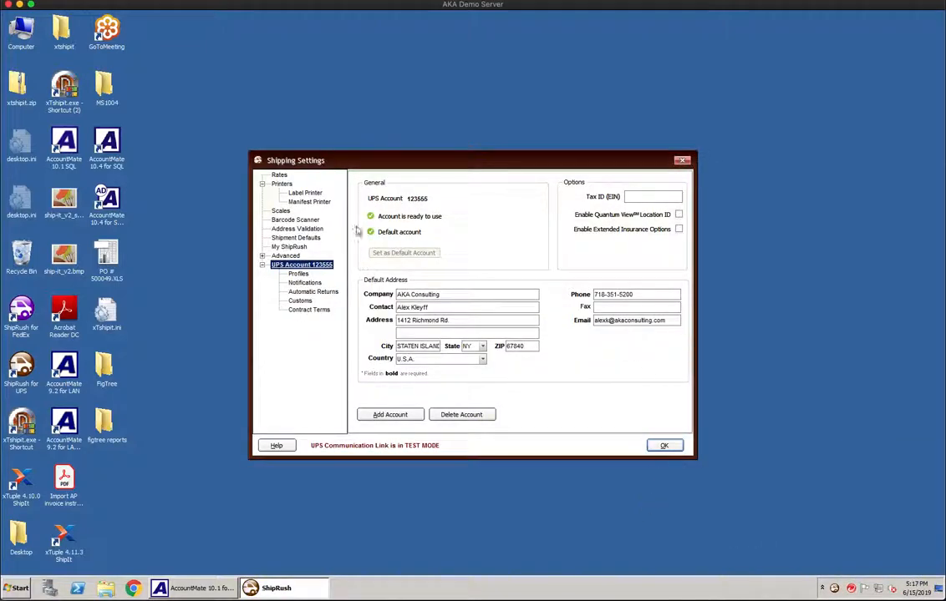
Review the rate markup and fuel surcharge settings, plus the general, label and manifest printer options
left_click(283, 175)
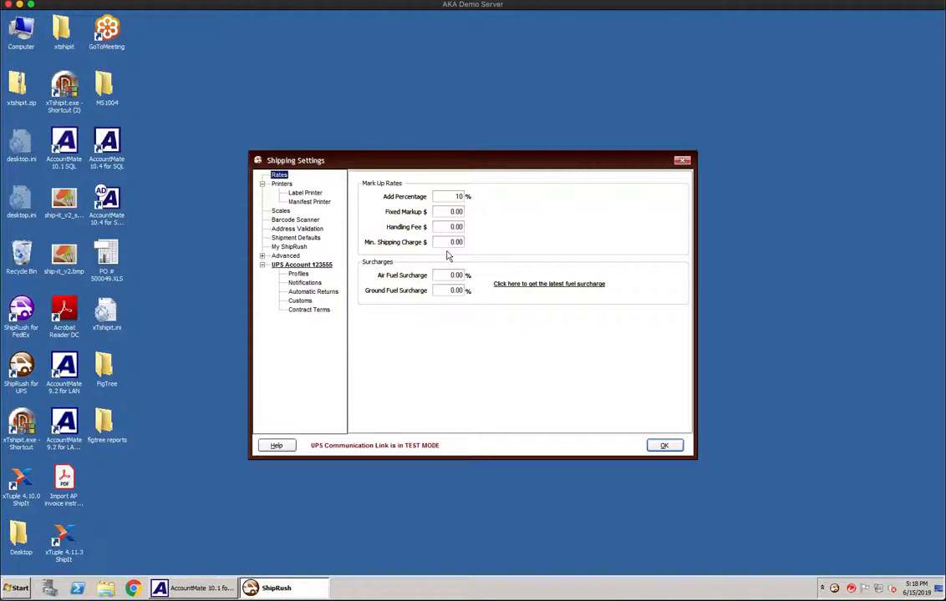
left_click(455, 276)
left_click_drag(459, 277, 472, 277)
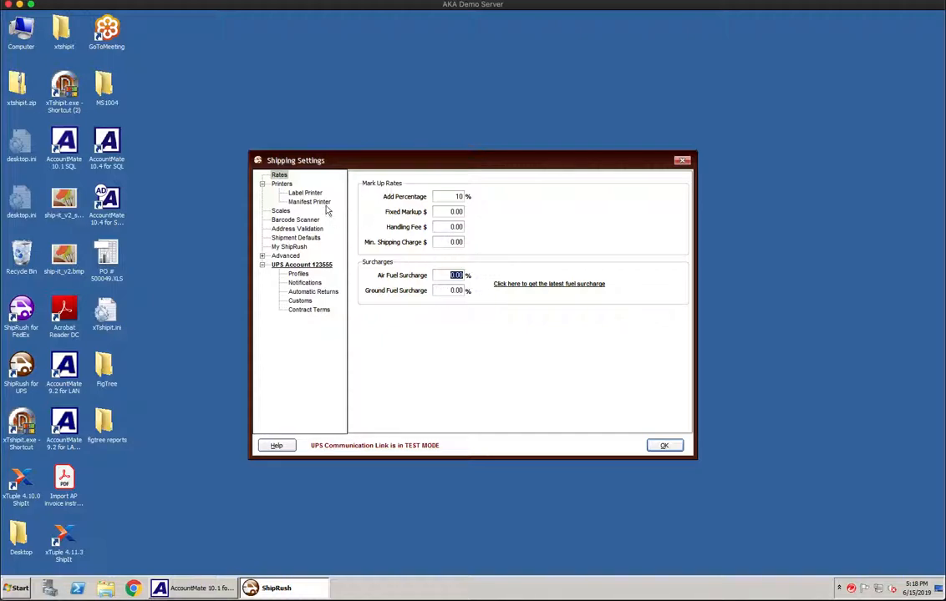
left_click(283, 184)
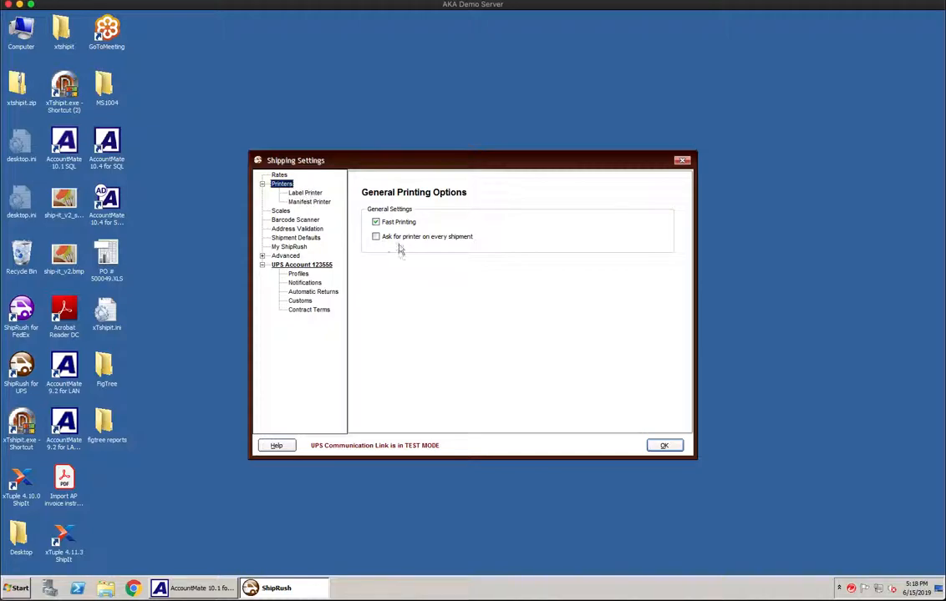
left_click(303, 193)
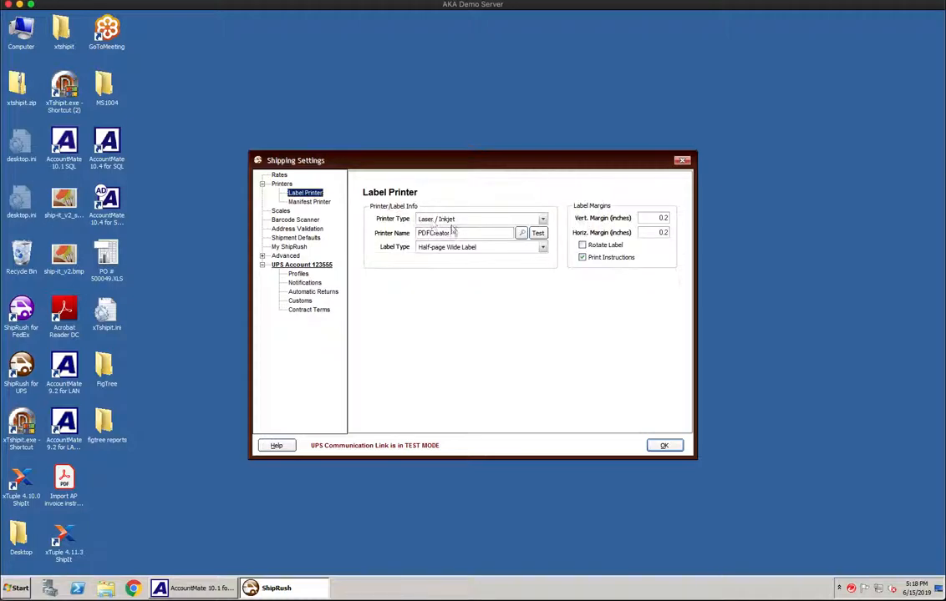
left_click(307, 203)
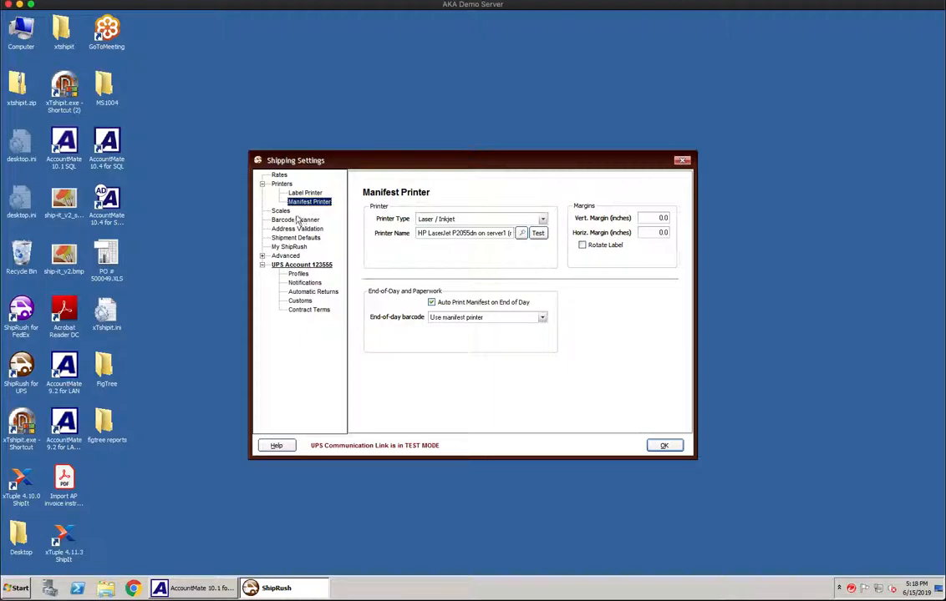
Turn on the electronic scale option to browse the supported scale models, and switch it off again
left_click(280, 210)
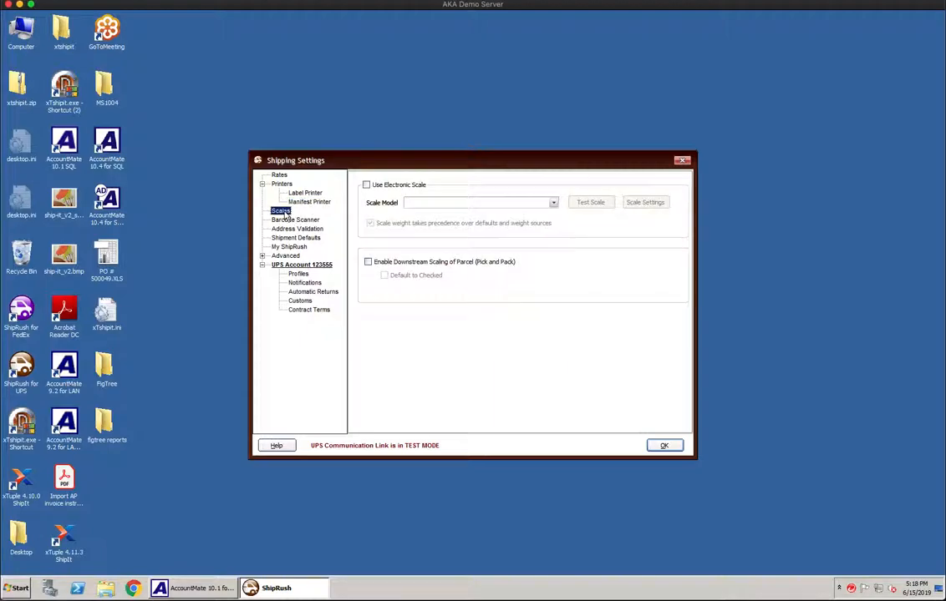
left_click(367, 186)
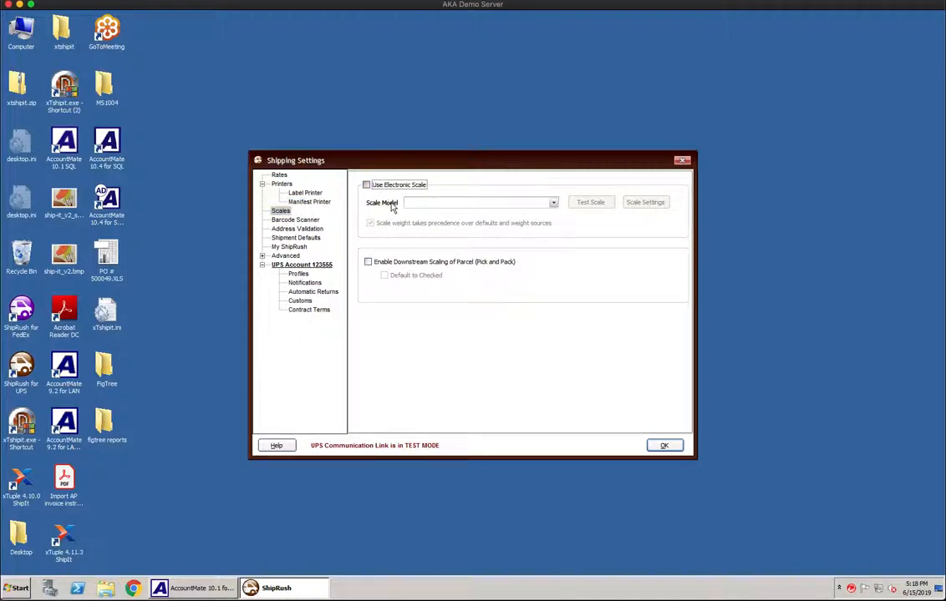
left_click(553, 204)
mouse_move(552, 229)
left_mouse_down()
mouse_move(552, 261)
mouse_move(559, 226)
left_mouse_up()
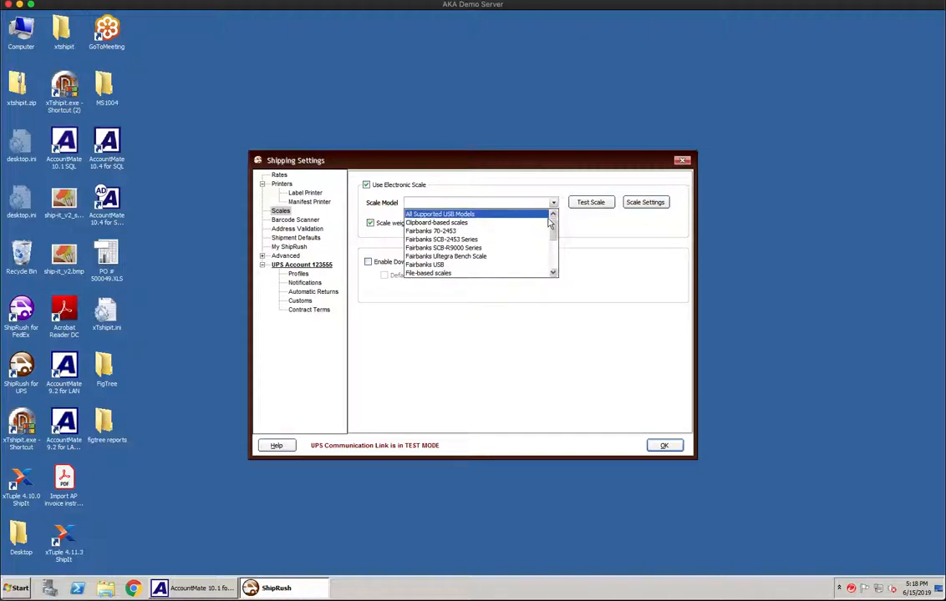
left_click(371, 224)
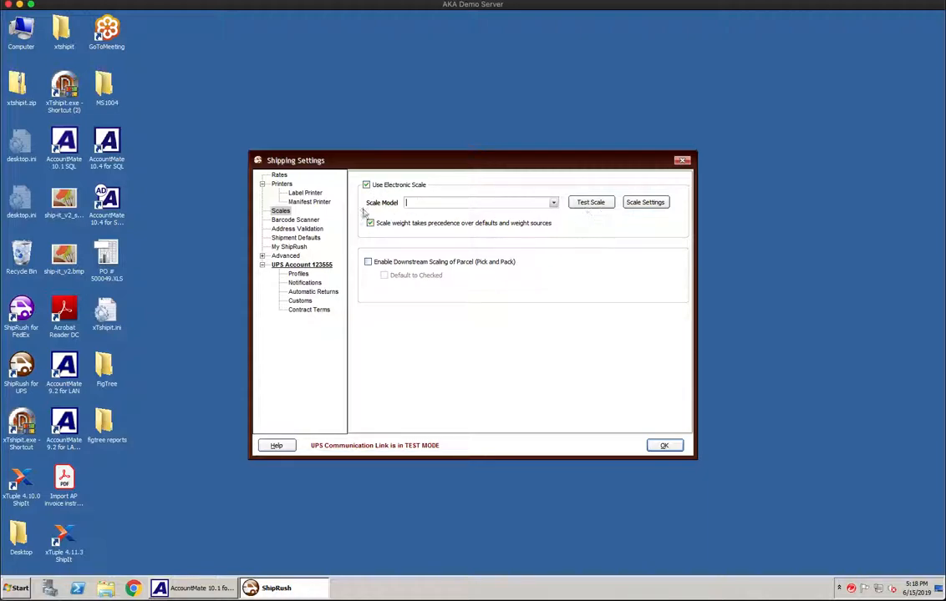
left_click(365, 184)
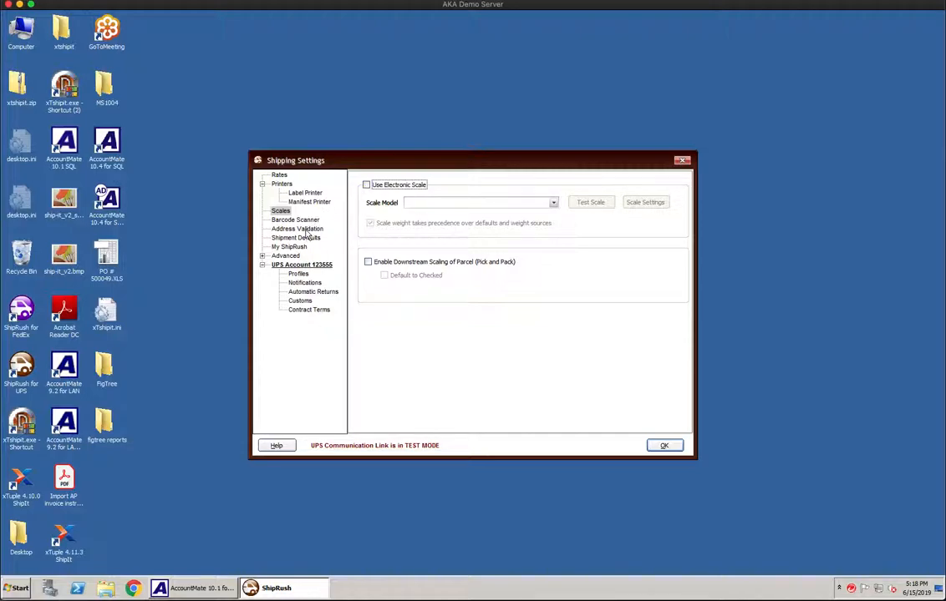
Review the address validation and shipment defaults, plus the advanced system, performance, shipping screen behavior, backup and clipboard settings
left_click(306, 230)
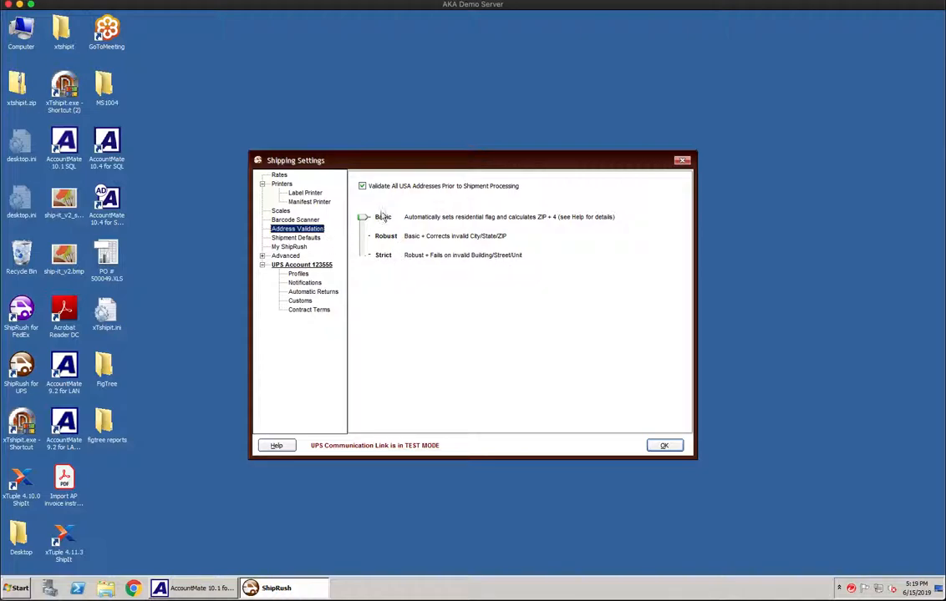
left_click(296, 238)
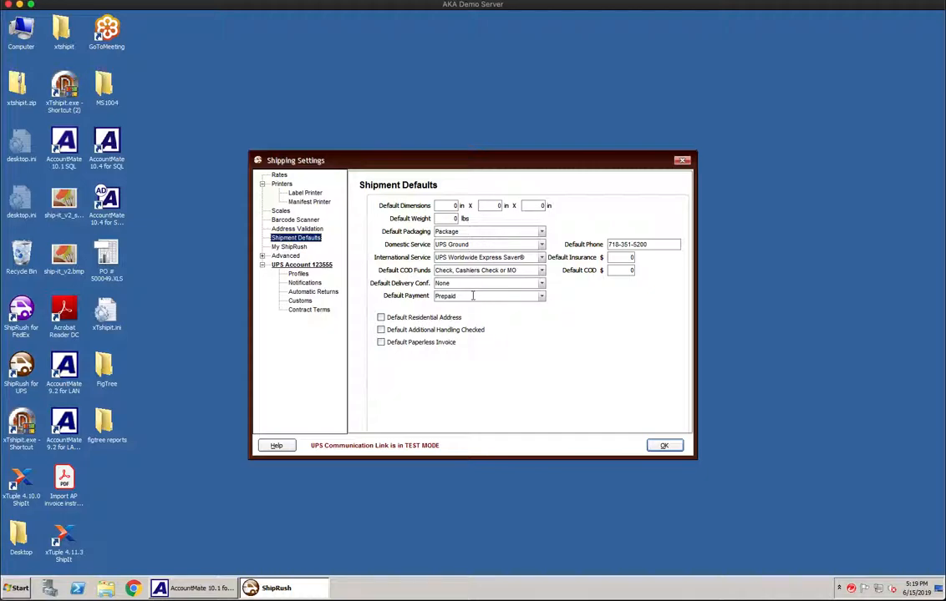
left_click(288, 257)
double_click(288, 257)
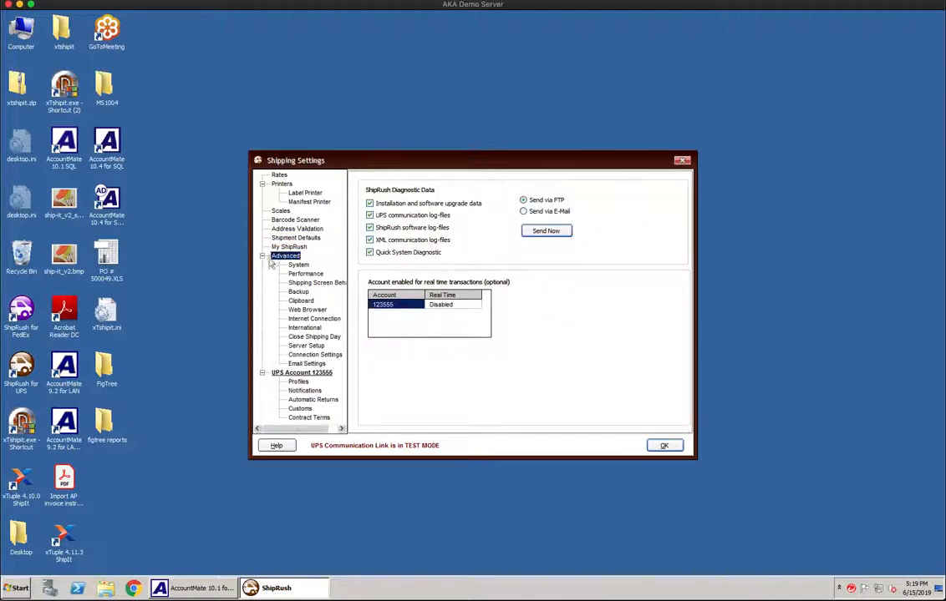
left_click(298, 266)
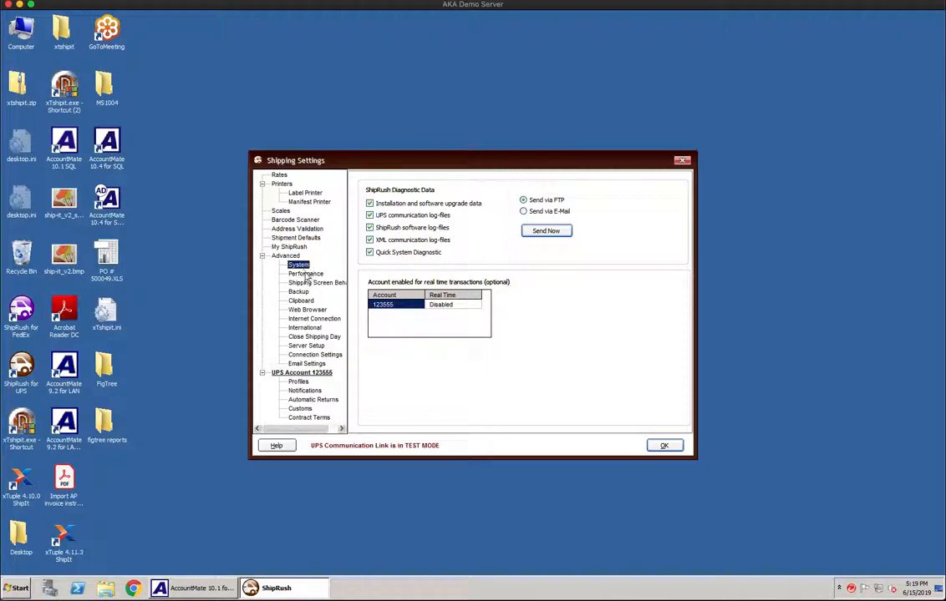
left_click(306, 275)
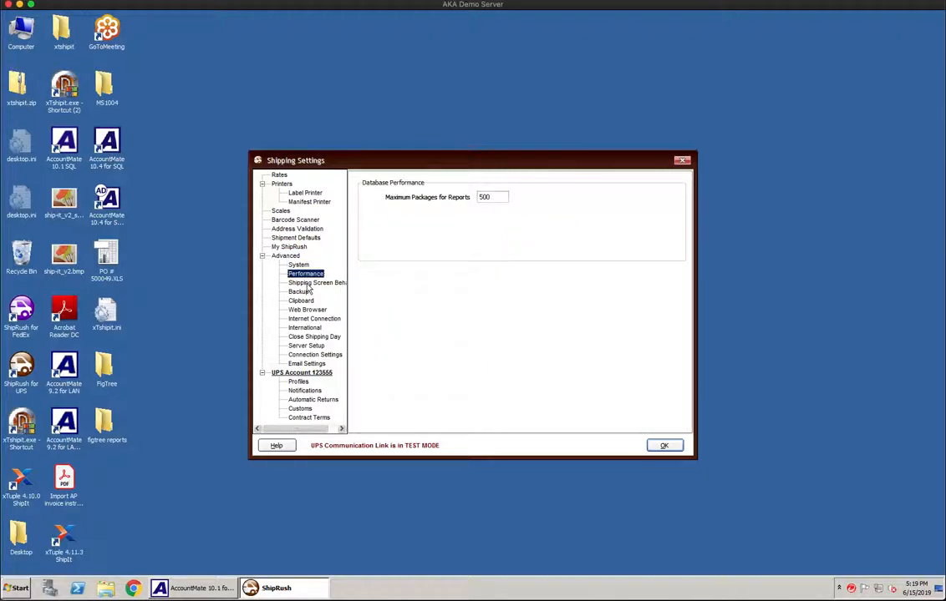
left_click(310, 284)
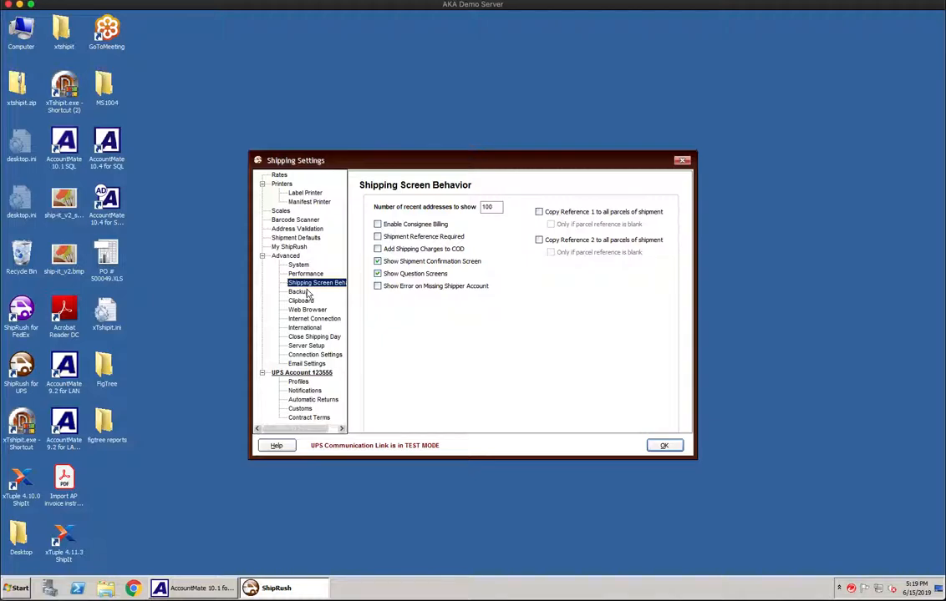
left_click(302, 293)
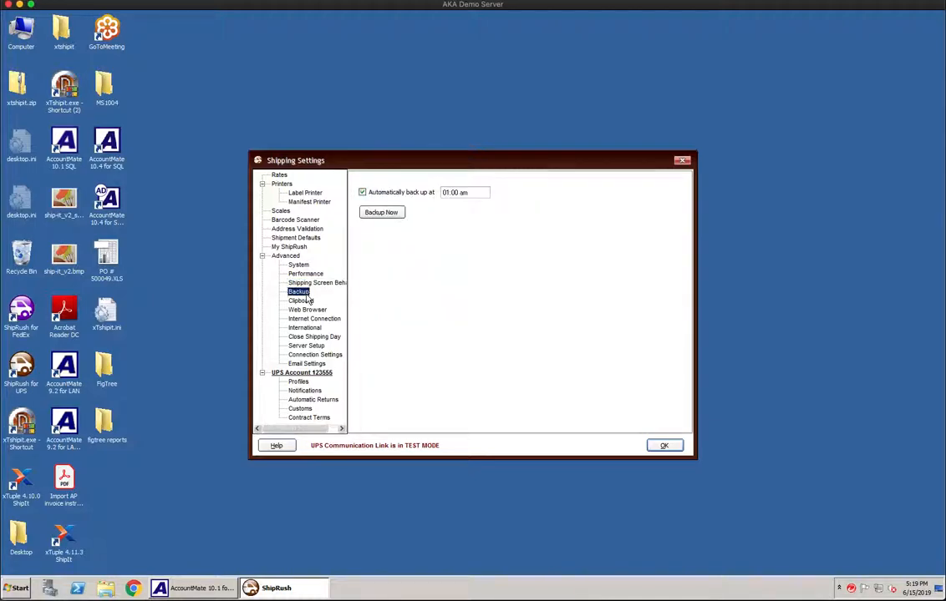
left_click(306, 302)
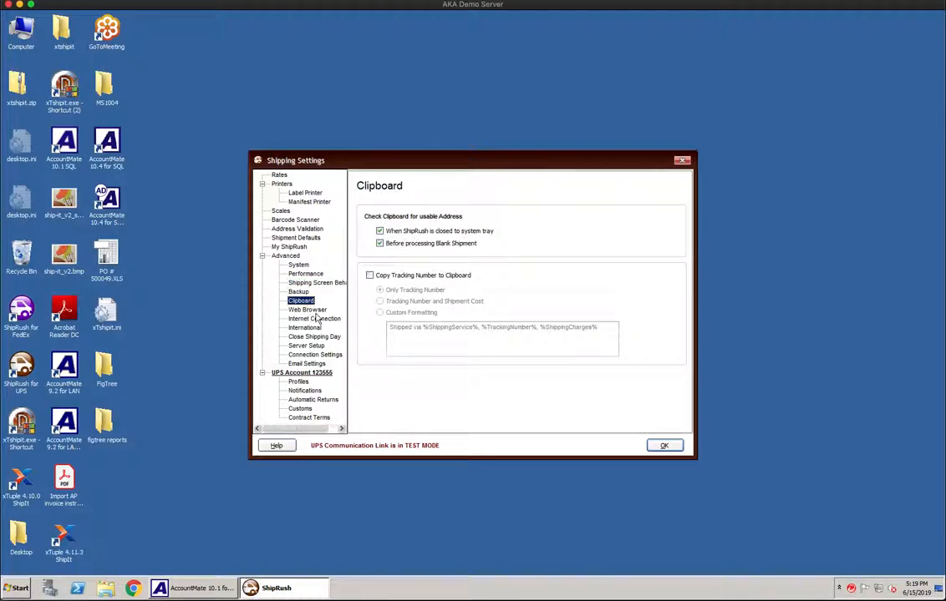
Review the advanced web browser, internet connection, international, shipping day closing, server, connection and email settings
left_click(308, 310)
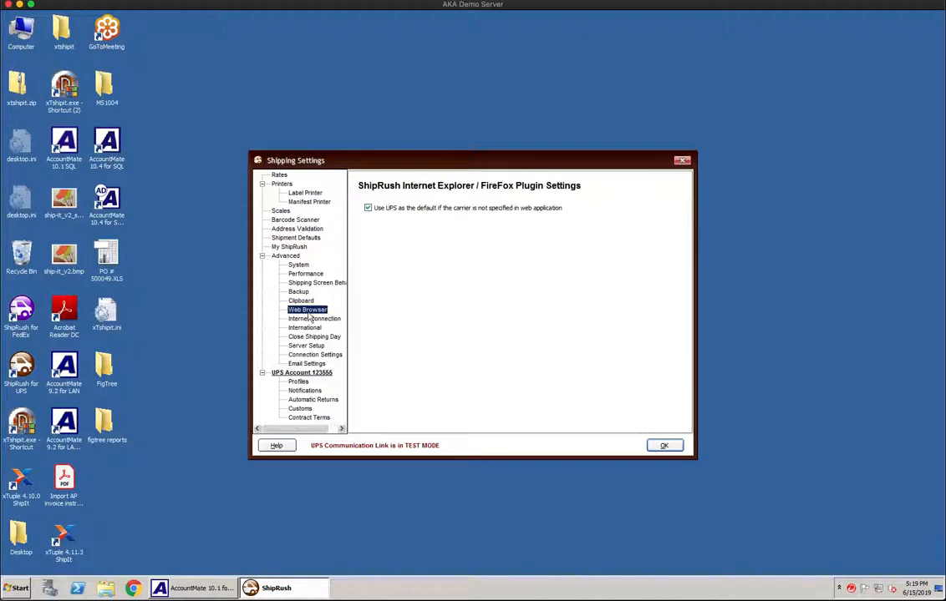
left_click(313, 319)
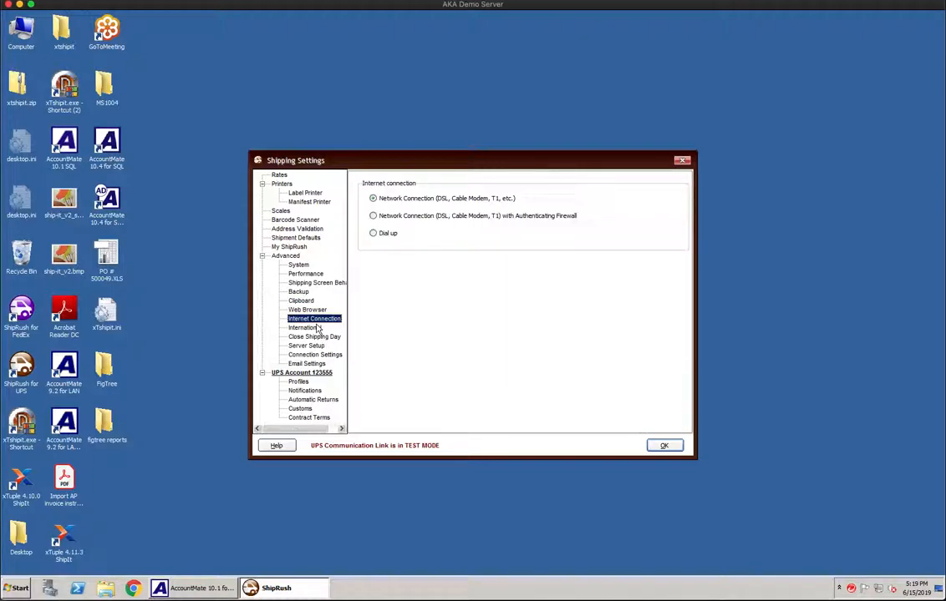
left_click(306, 329)
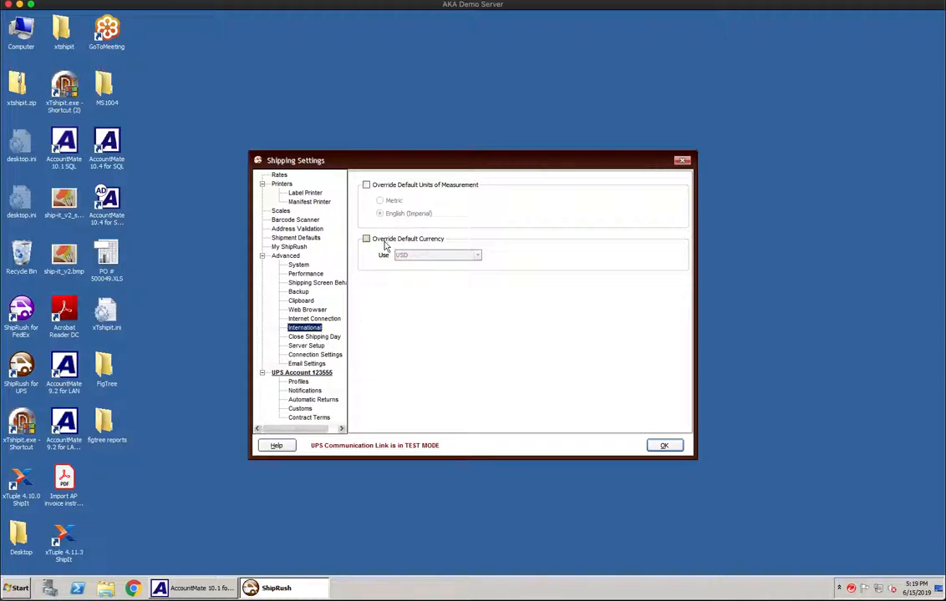
left_click(313, 337)
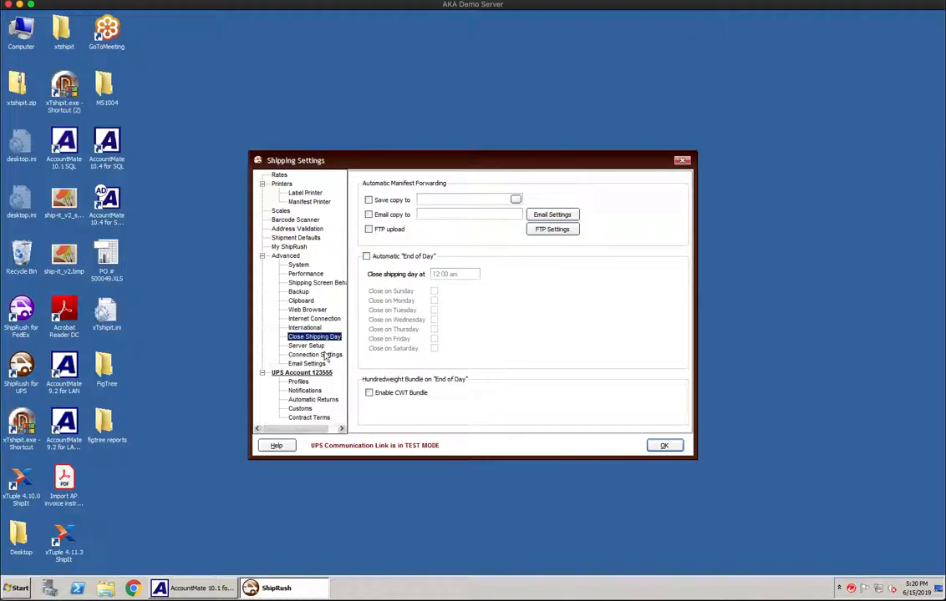
left_click(309, 346)
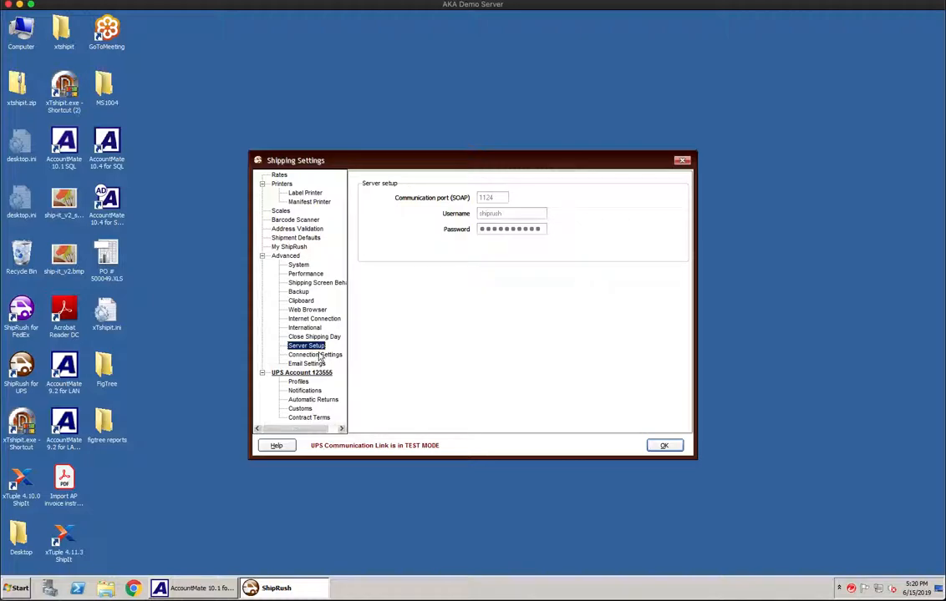
left_click(318, 355)
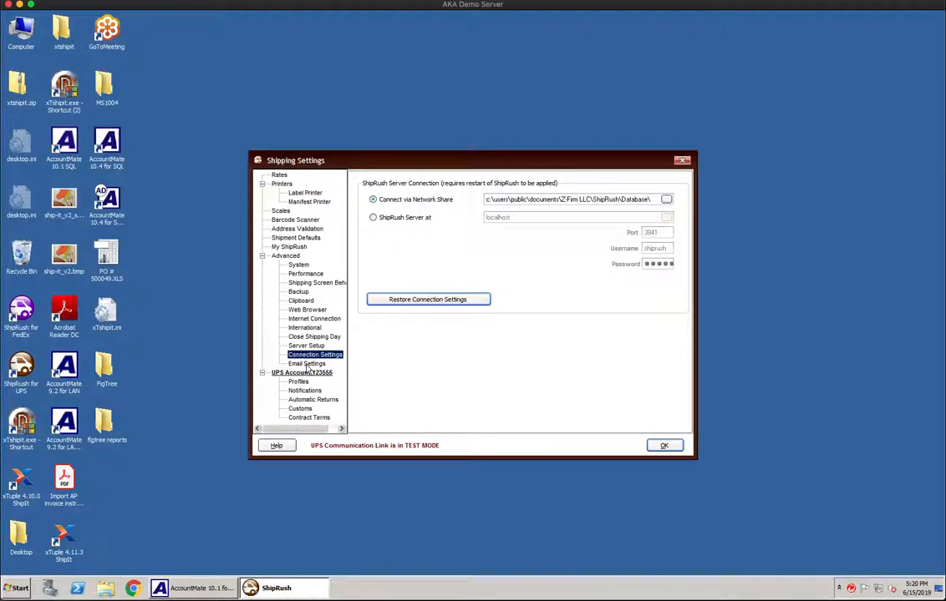
left_click(307, 364)
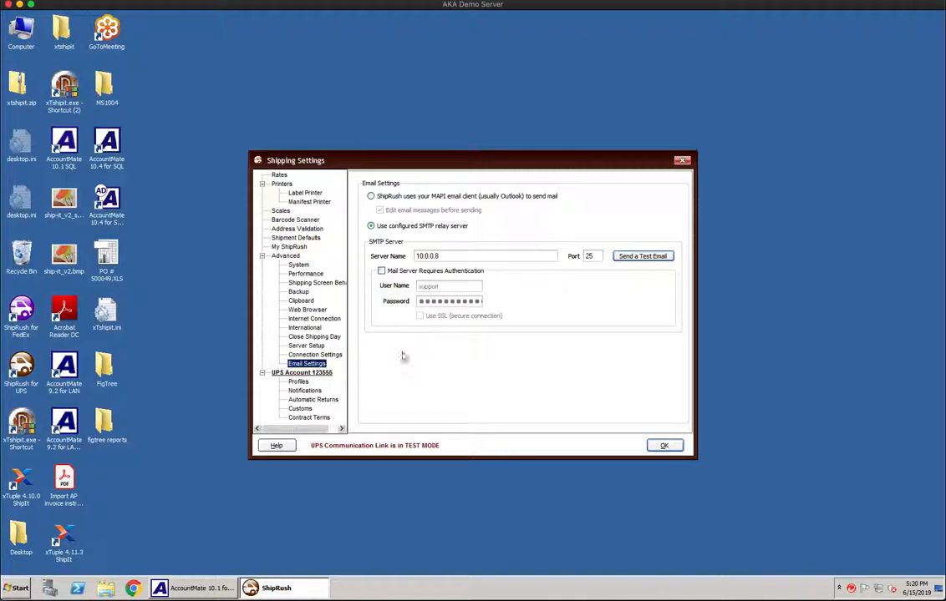
Review the UPS account's default address, profiles, notifications, automatic returns, customs and contract terms, and close the Shipping Settings
left_click(307, 375)
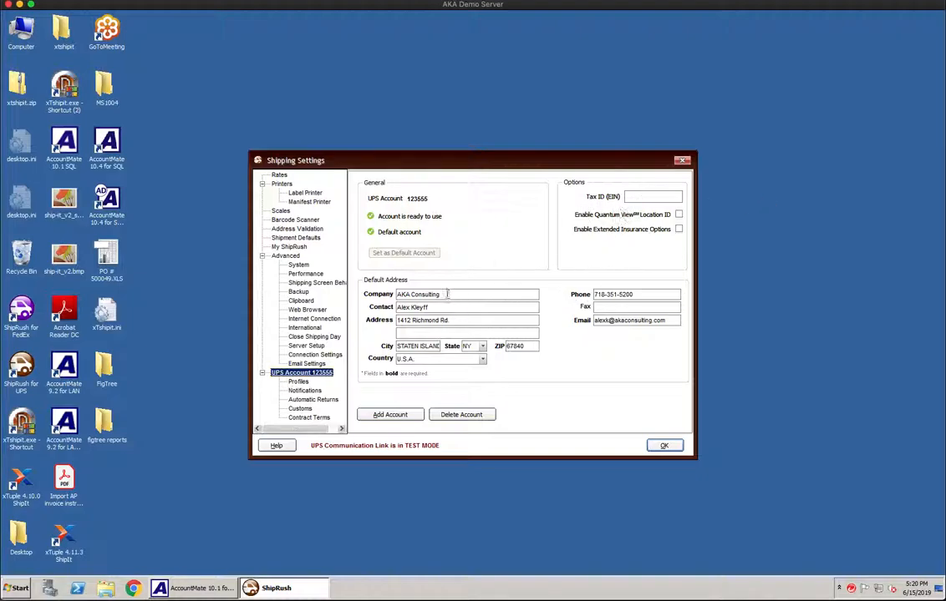
left_click(299, 382)
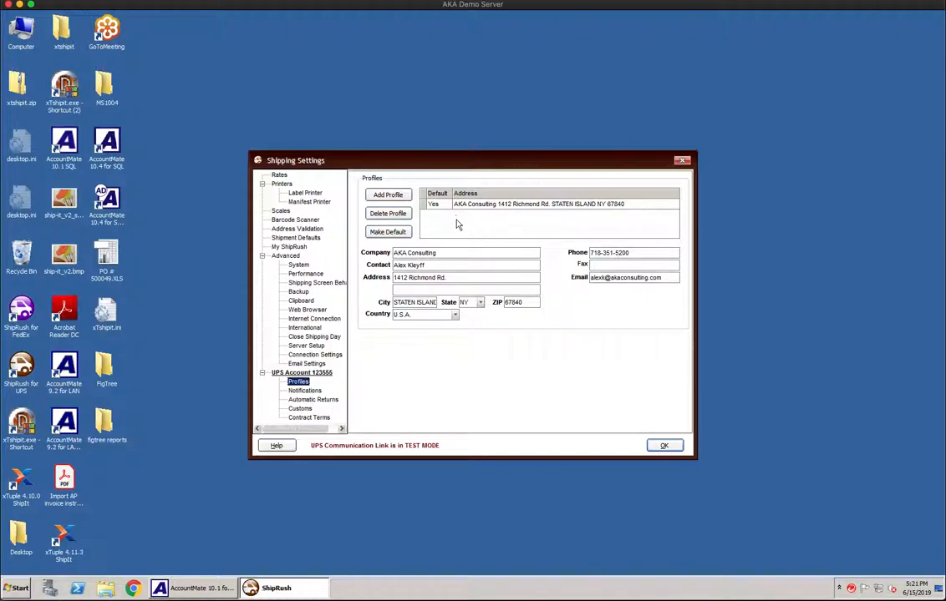
left_click(306, 391)
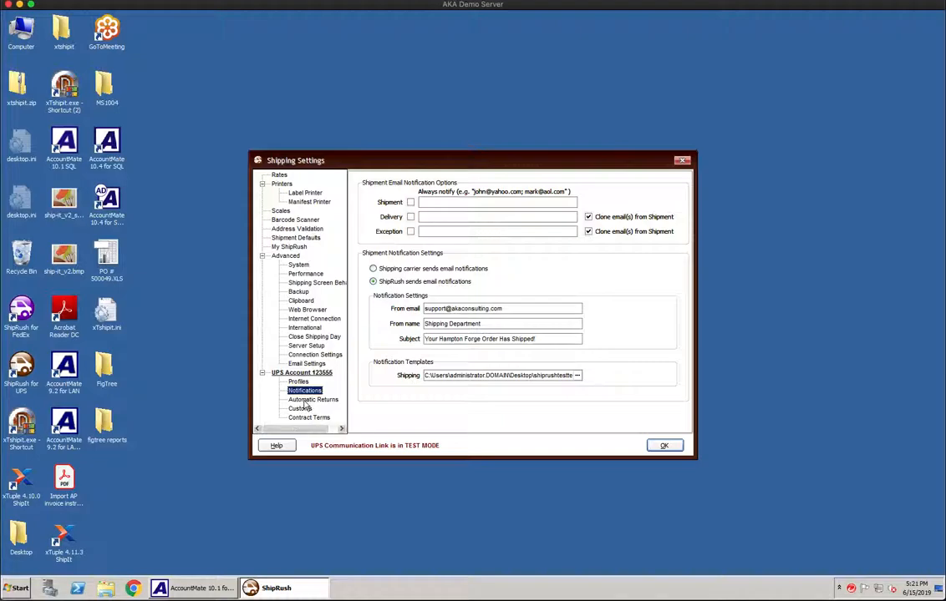
left_click(302, 403)
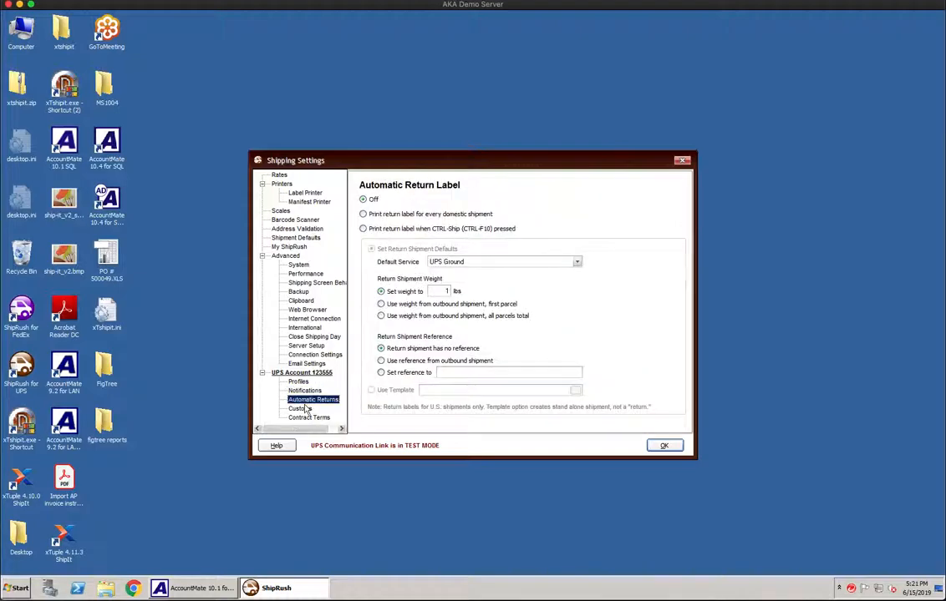
left_click(303, 409)
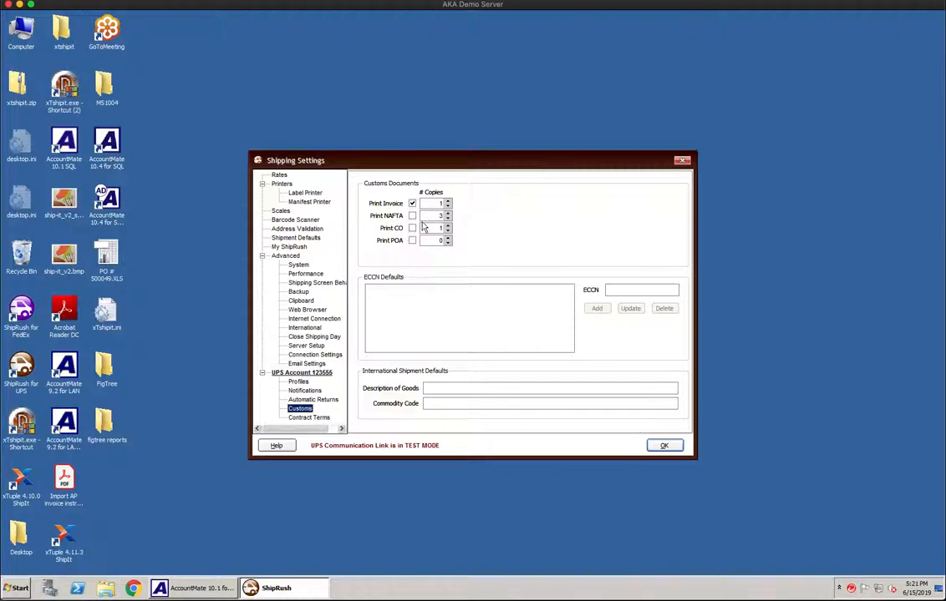
left_click(309, 419)
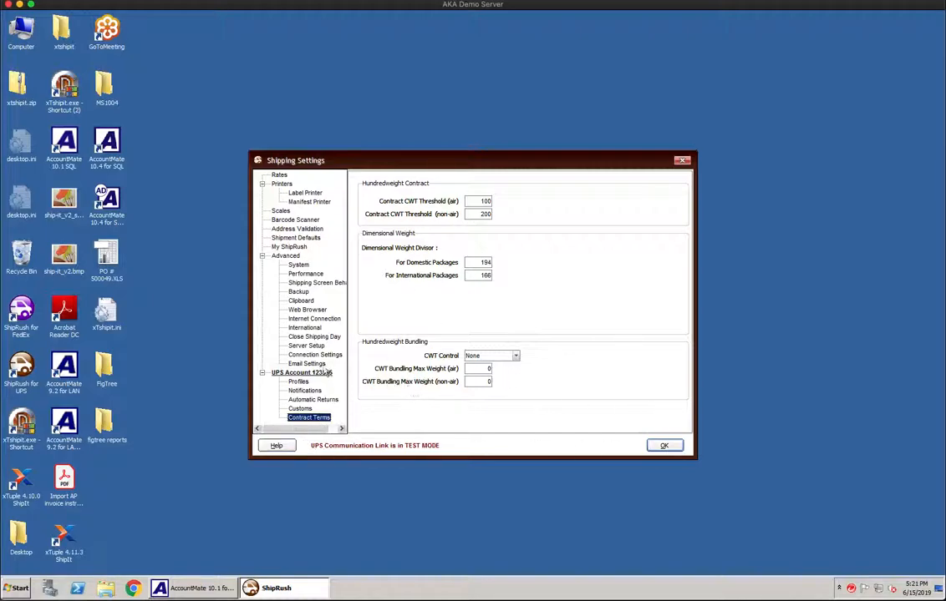
scroll(325, 375, "right", 1)
scroll(282, 296, "left", 1)
left_click(672, 447)
Start a new UPS Ground shipment from ShipRush running in the system tray
left_click(838, 588)
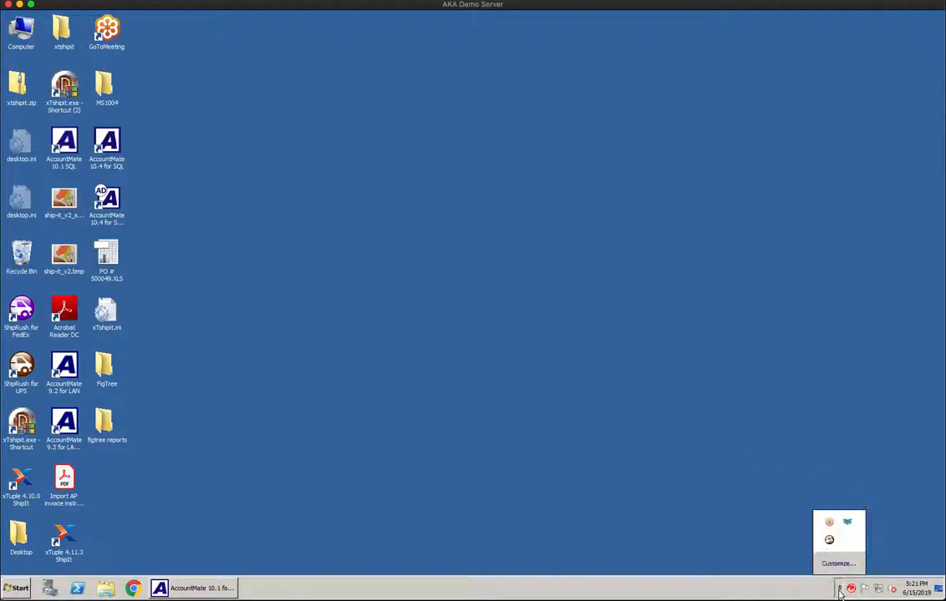
right_click(828, 540)
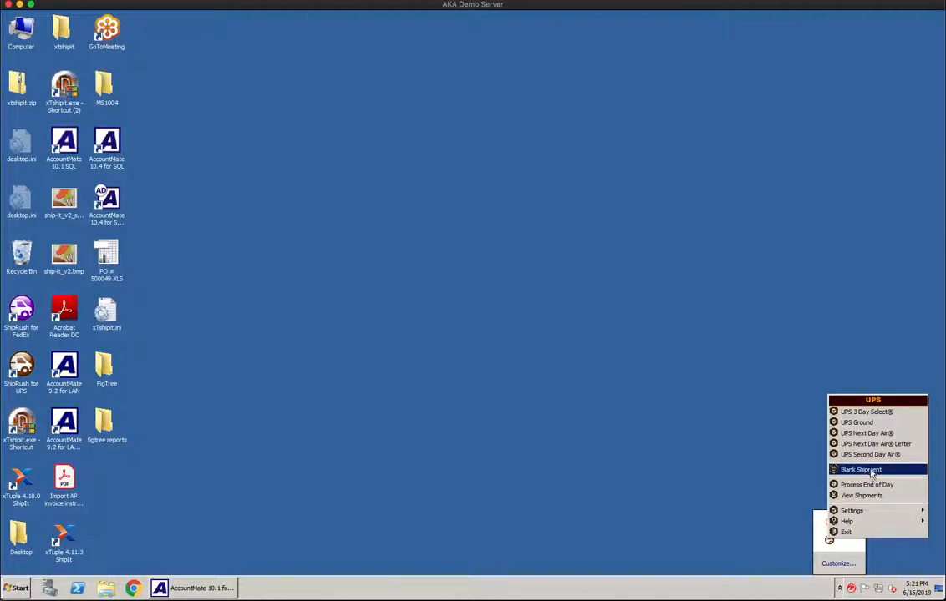
left_click(852, 423)
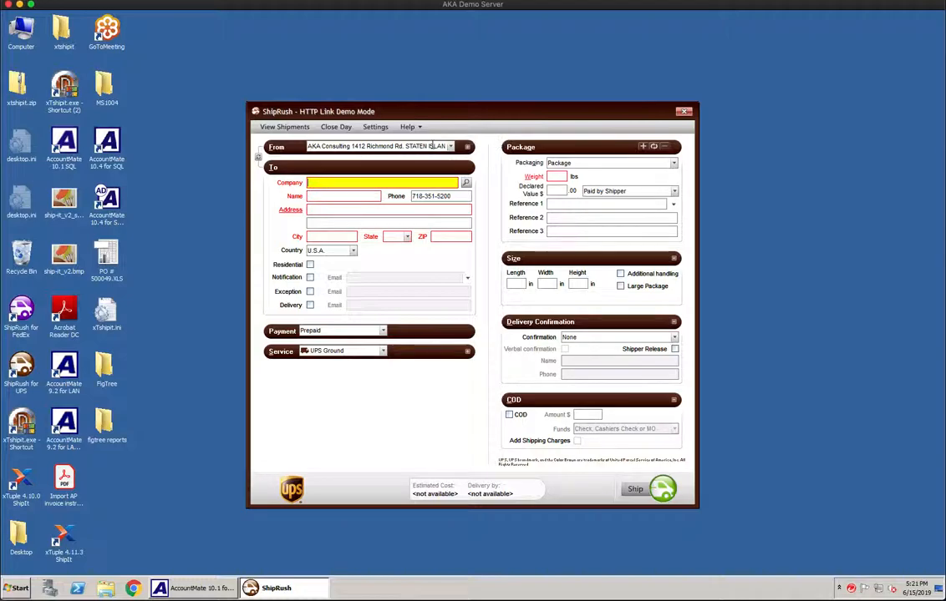
Check the available sender addresses and fill in Corporate Office Systems as the recipient from the recent addresses
left_click(451, 147)
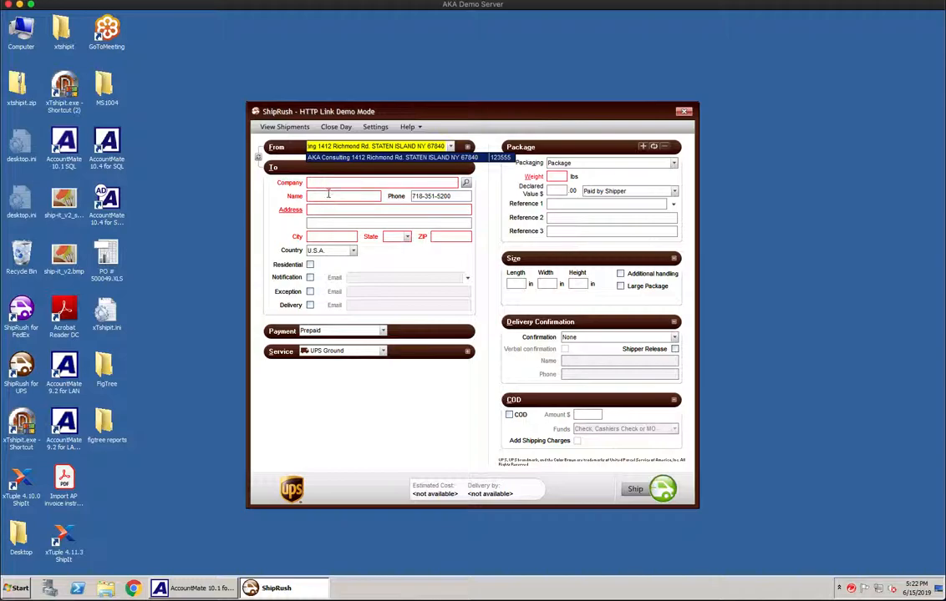
left_click(459, 132)
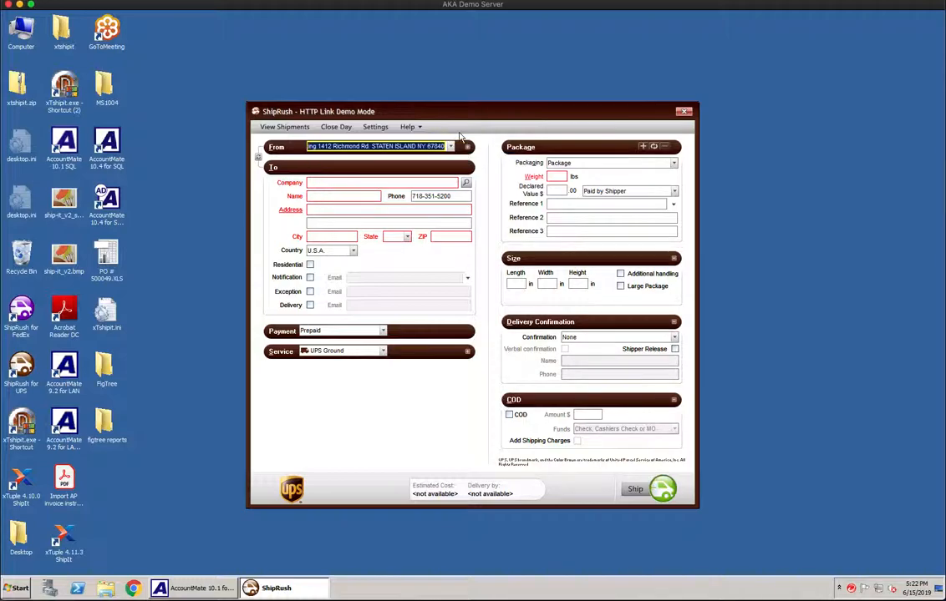
left_click(315, 183)
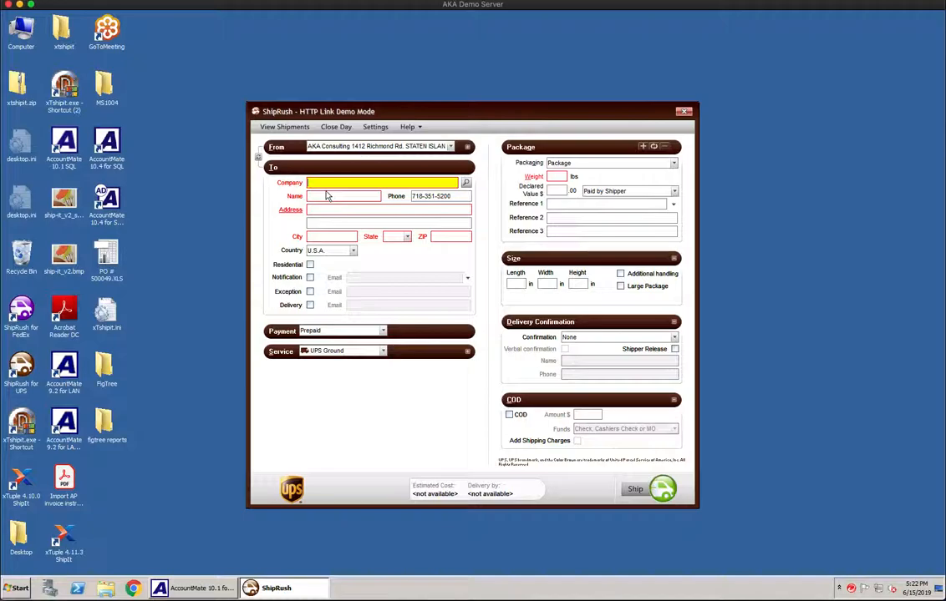
left_click(466, 183)
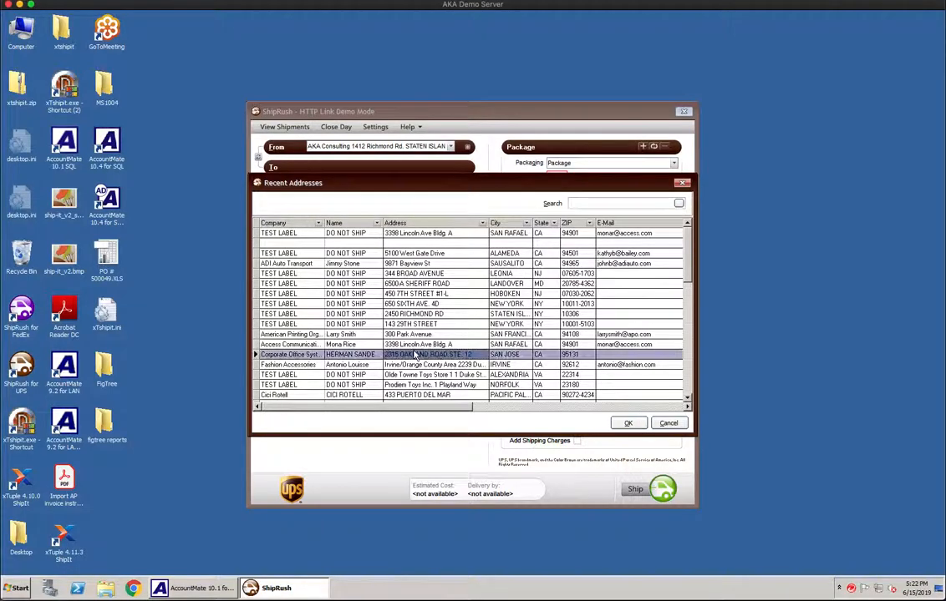
double_click(414, 355)
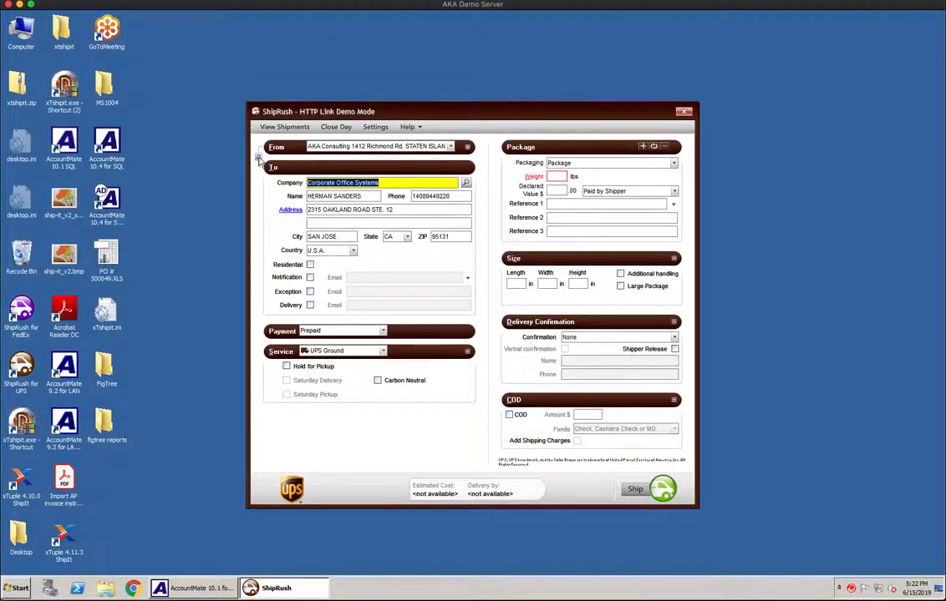
Swap the shipment's direction to a UPS Returns pickup from the recipient, and switch it back to an outbound shipment
left_click(259, 161)
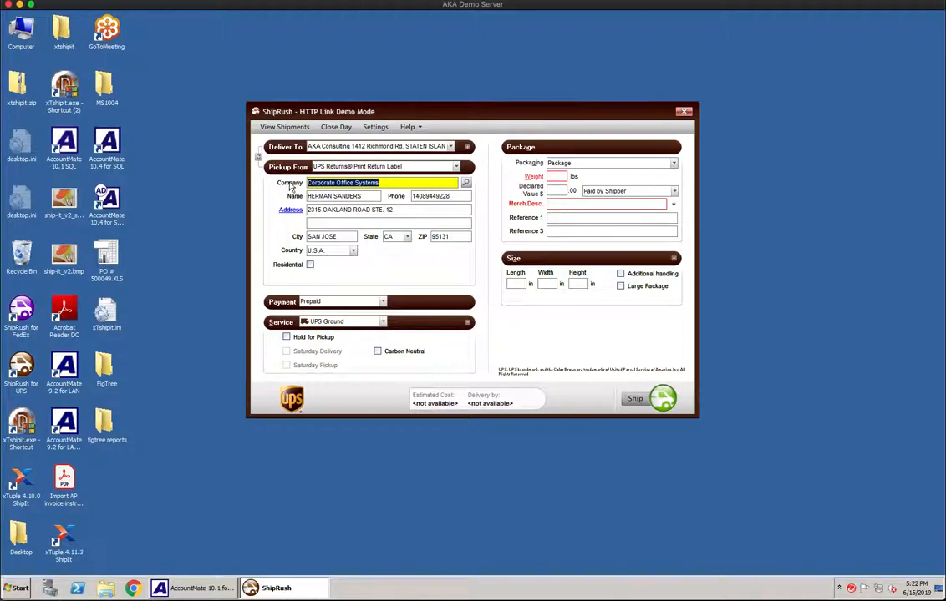
left_click(258, 157)
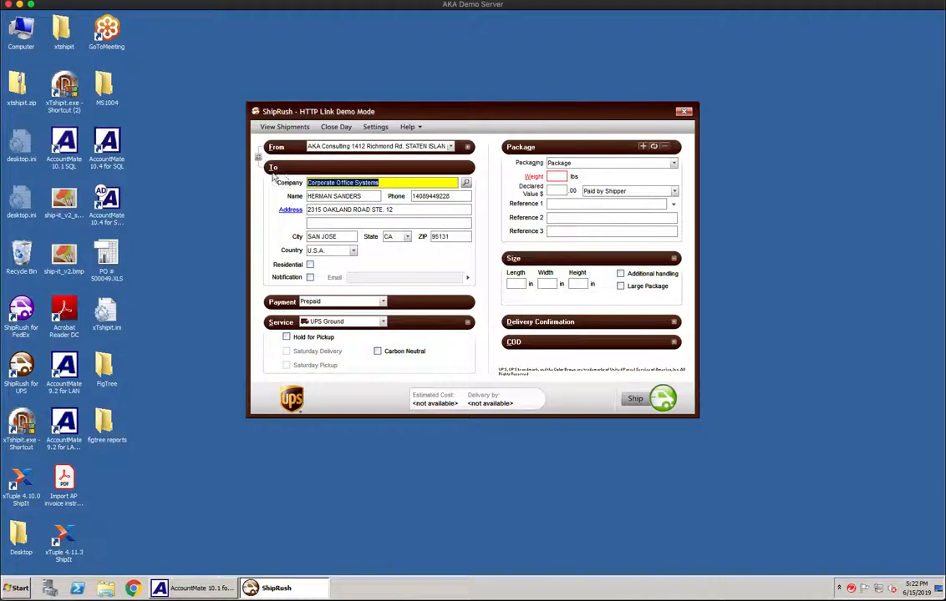
left_click(258, 158)
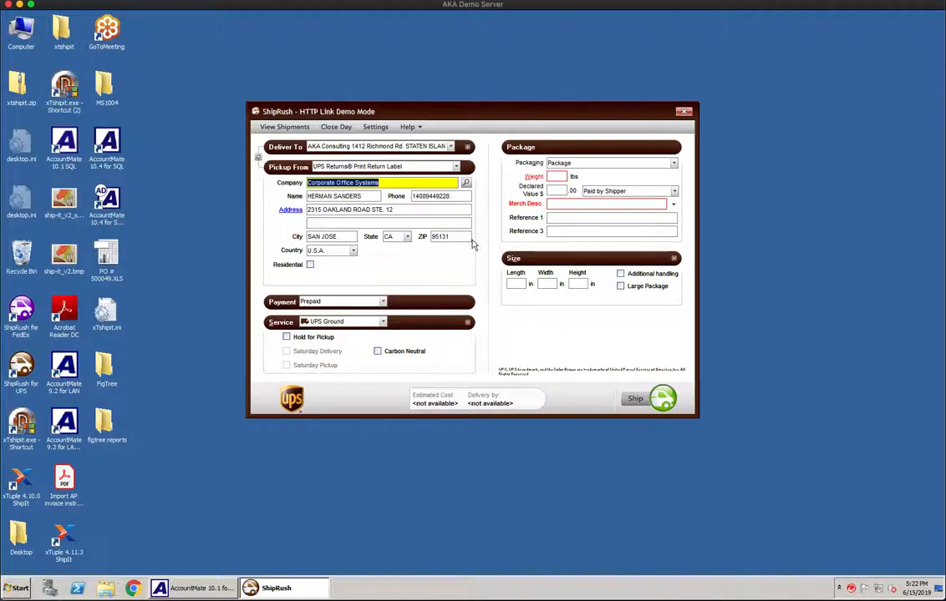
left_click(258, 157)
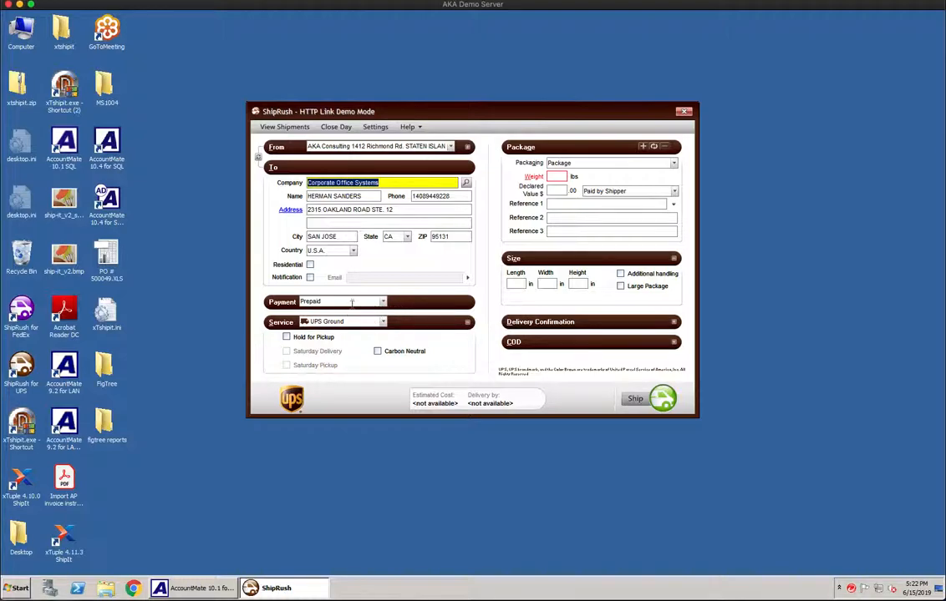
Review the shipment's available payment methods, keep Prepaid, and look at the Hold for Pickup service option
left_click(386, 306)
left_click(386, 305)
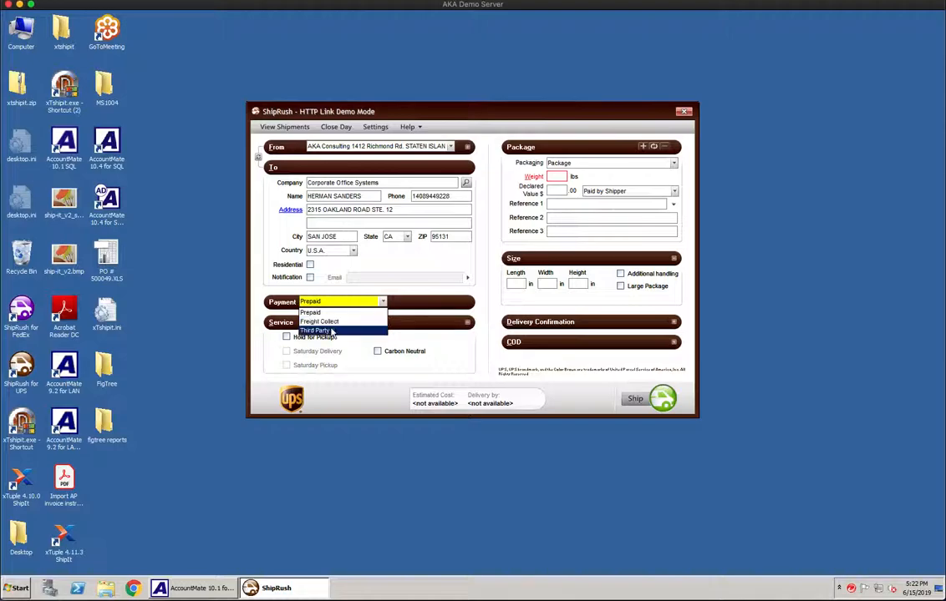
left_click(425, 261)
left_click(287, 337)
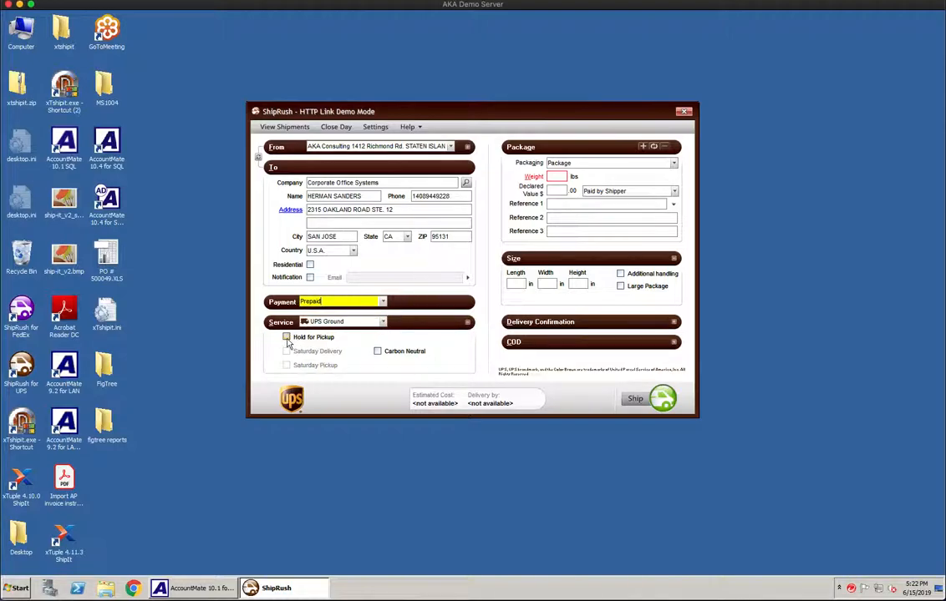
left_click(286, 336)
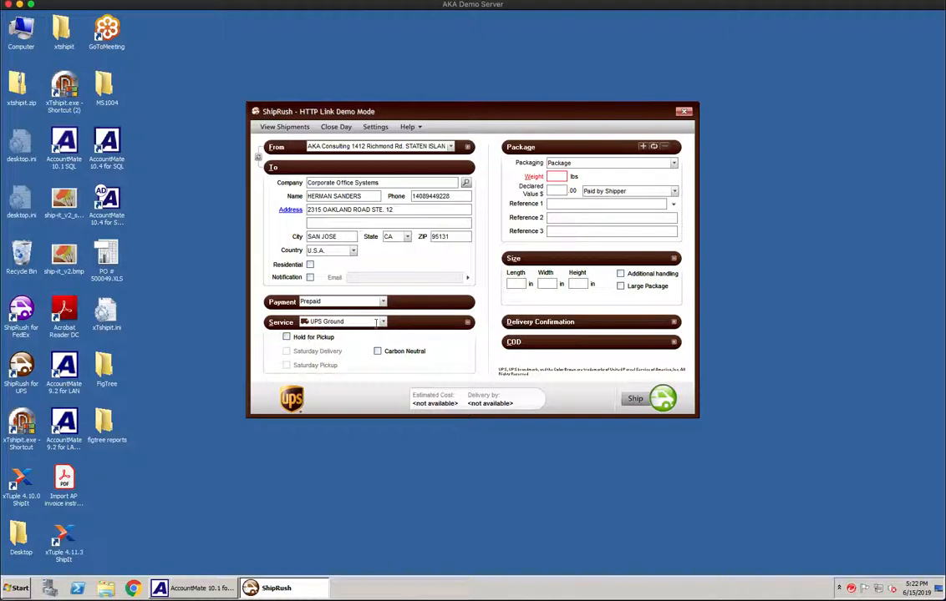
Set the shipping service to UPS 3 Day Select and the package weight to 2 lbs
left_click(323, 322)
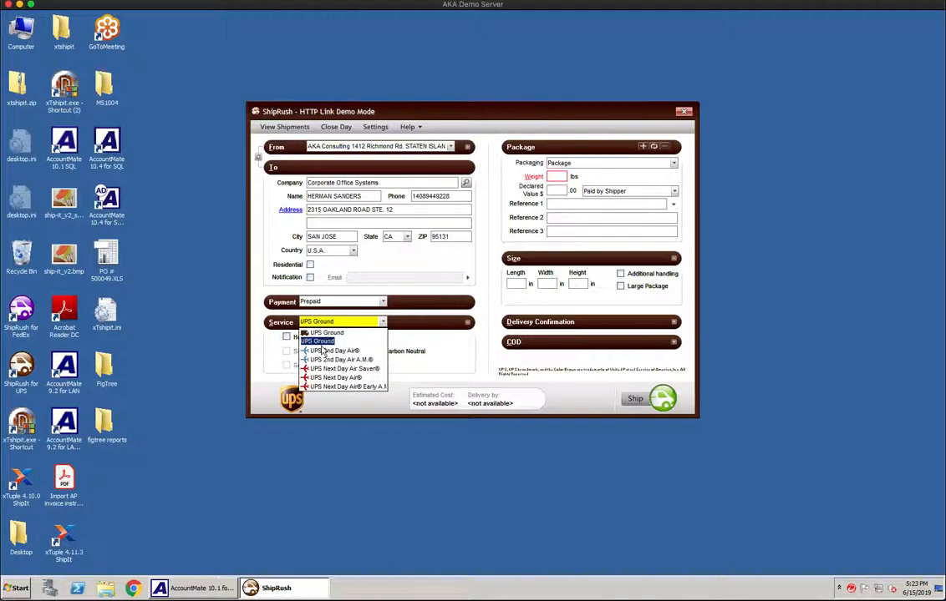
left_click(332, 341)
left_click(559, 177)
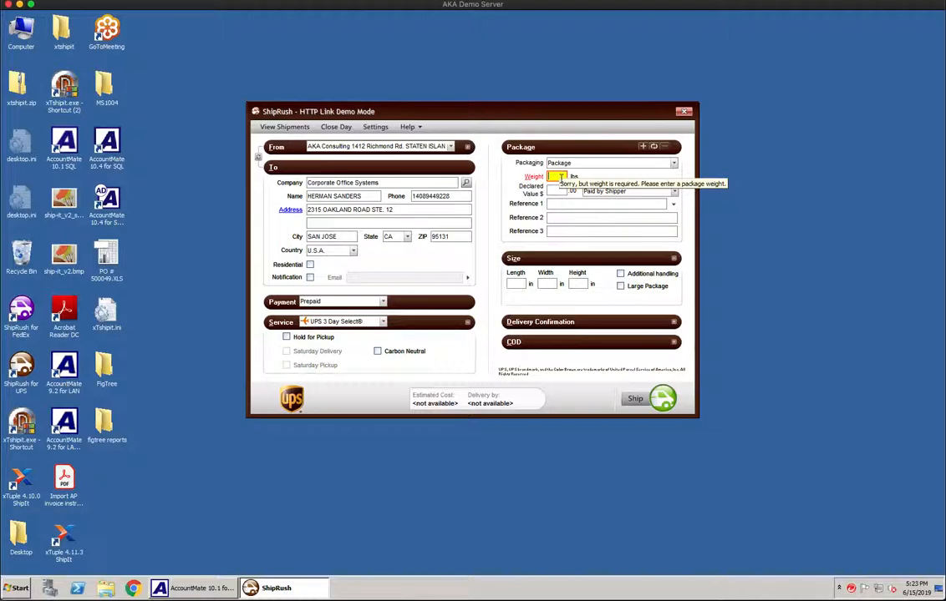
type("2")
key("Tab")
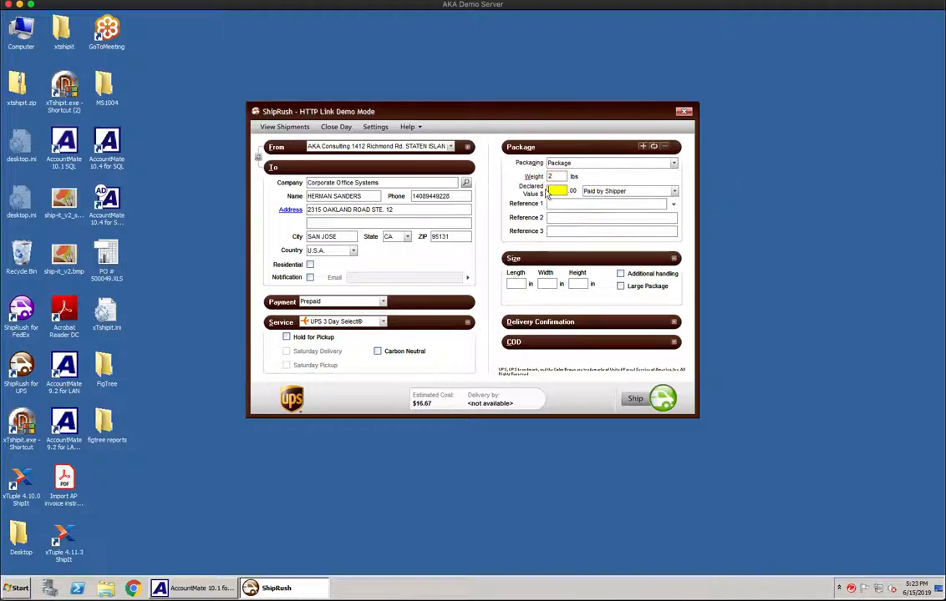
Compare the estimated cost by switching the service to UPS Next Day Air Saver, and finish on UPS Next Day Air
left_click(384, 323)
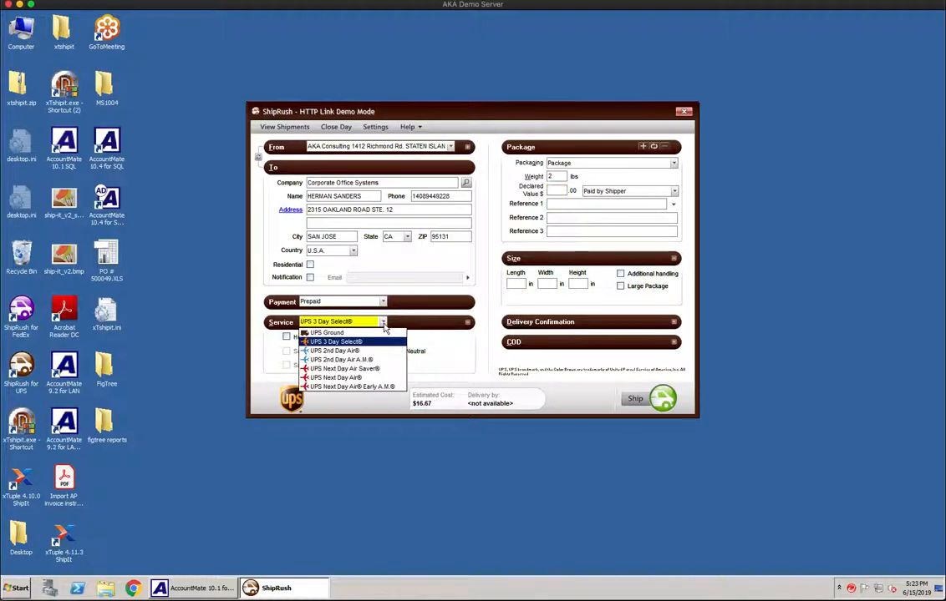
left_click(346, 368)
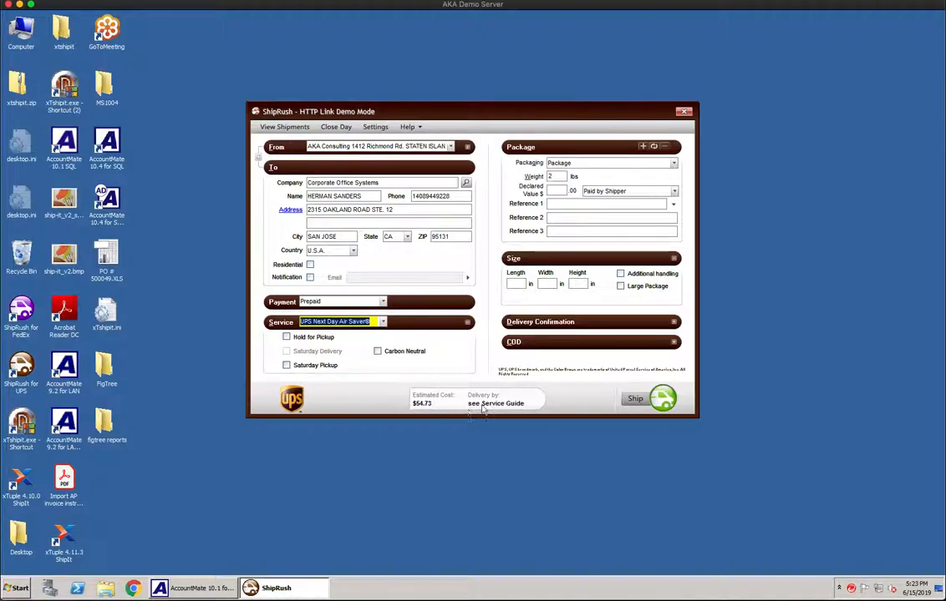
left_click(330, 322)
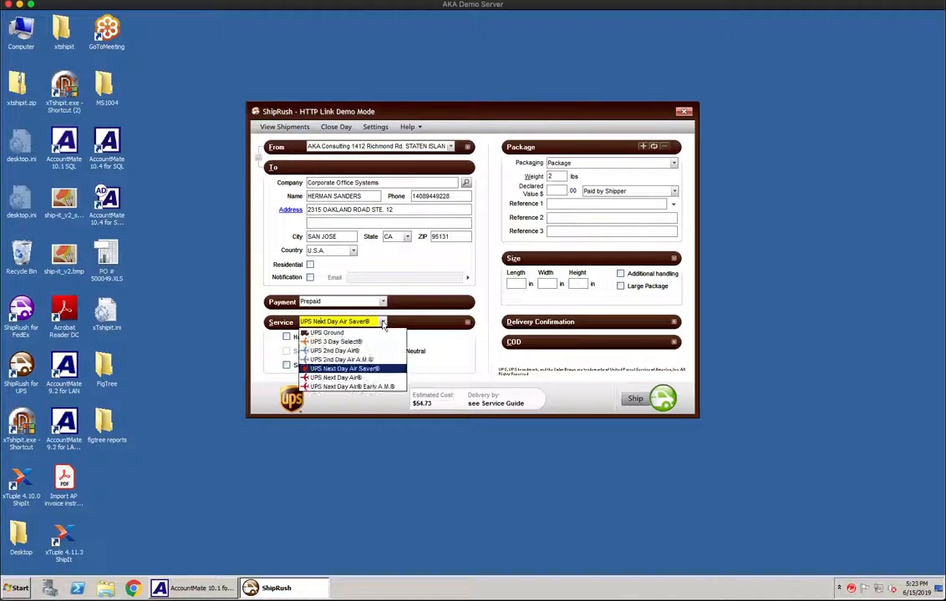
left_click(343, 378)
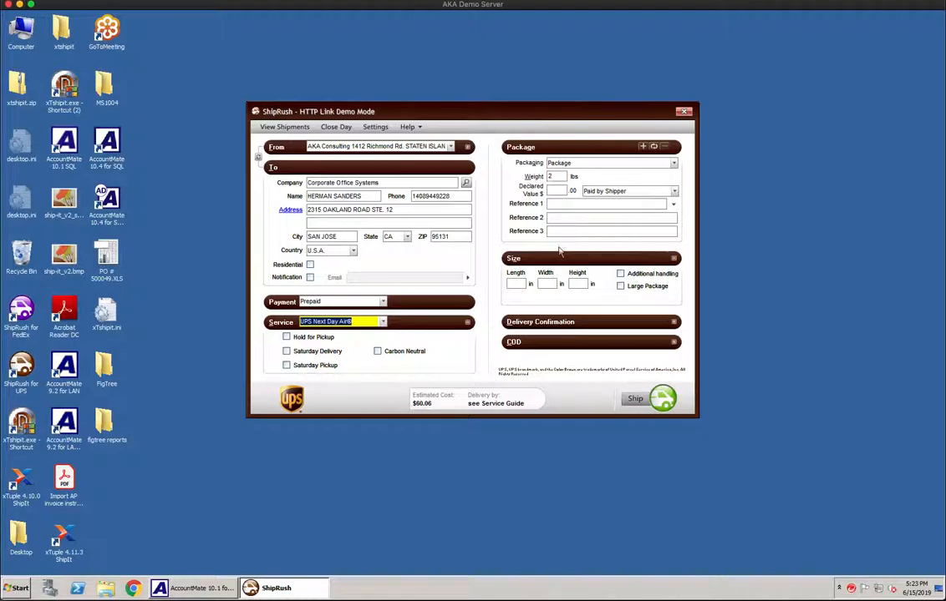
Review the delivery confirmation choices, keeping None, and look over the COD options
left_click(673, 323)
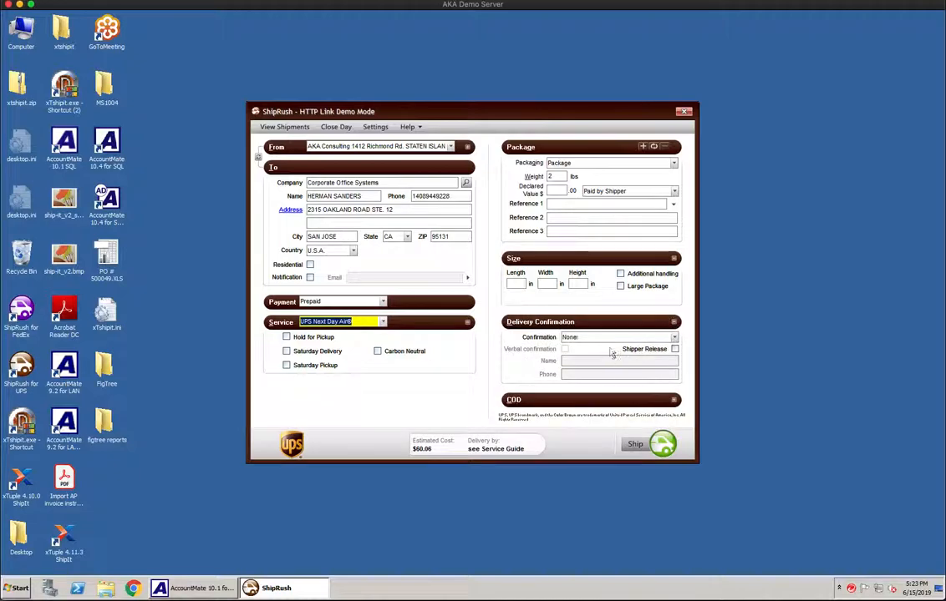
left_click(674, 337)
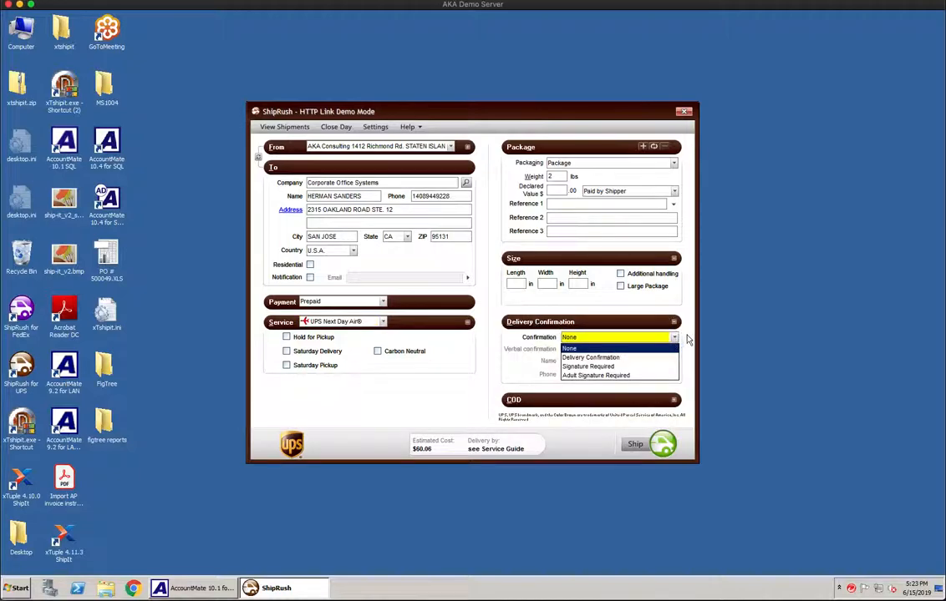
left_click(687, 337)
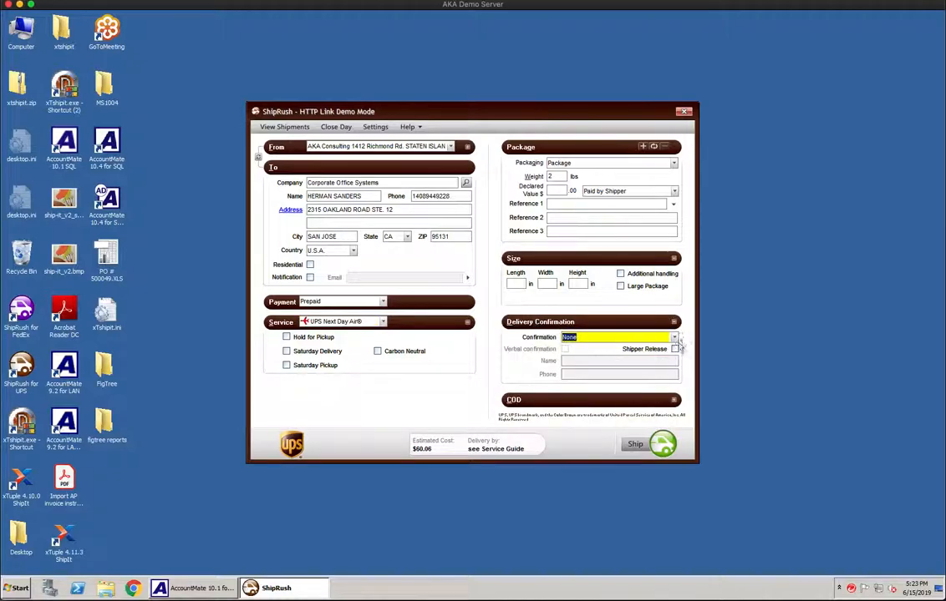
left_click(673, 401)
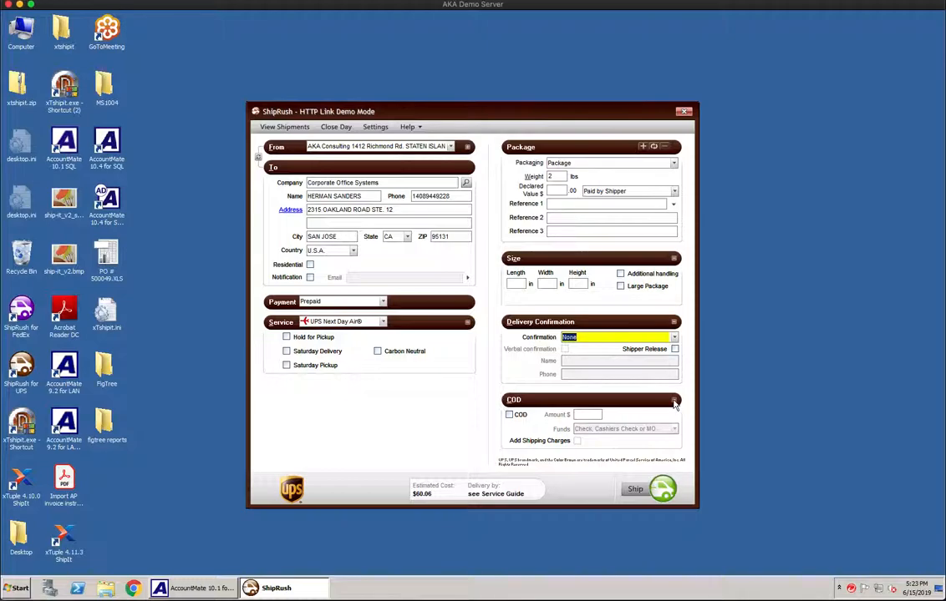
left_click(674, 401)
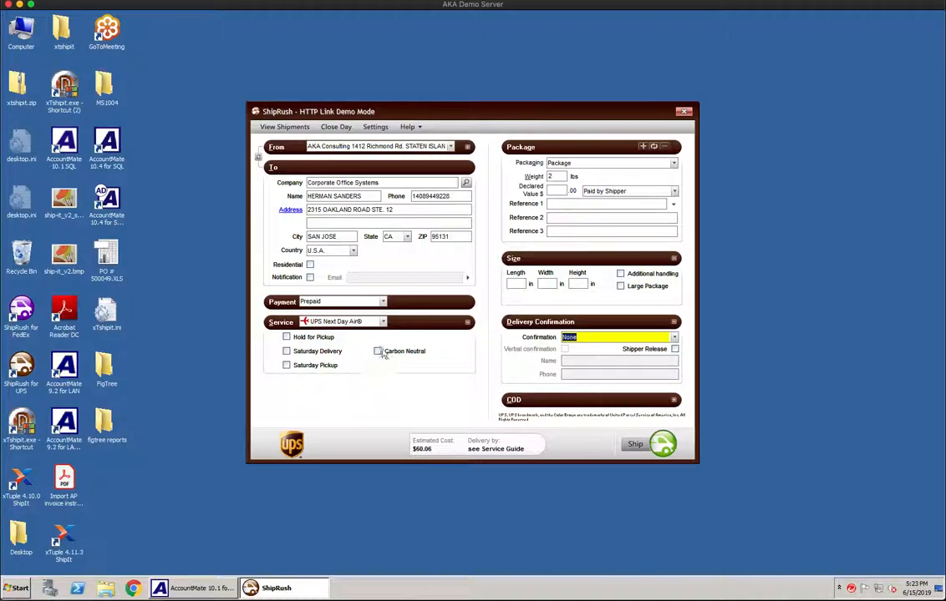
Change the recipient's country to Canada to review the international shipping fields, and close the shipment form without shipping
left_click(344, 252)
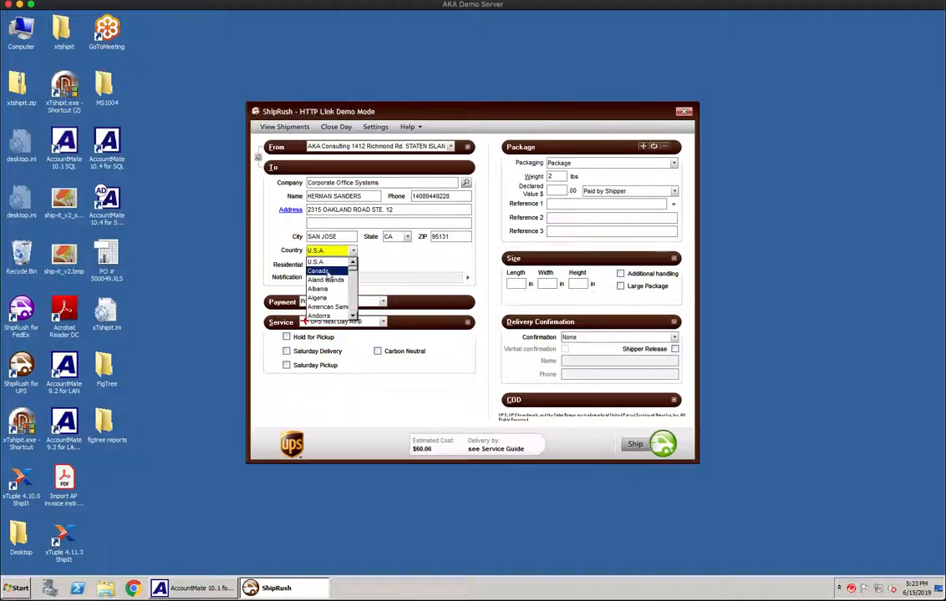
left_click(325, 272)
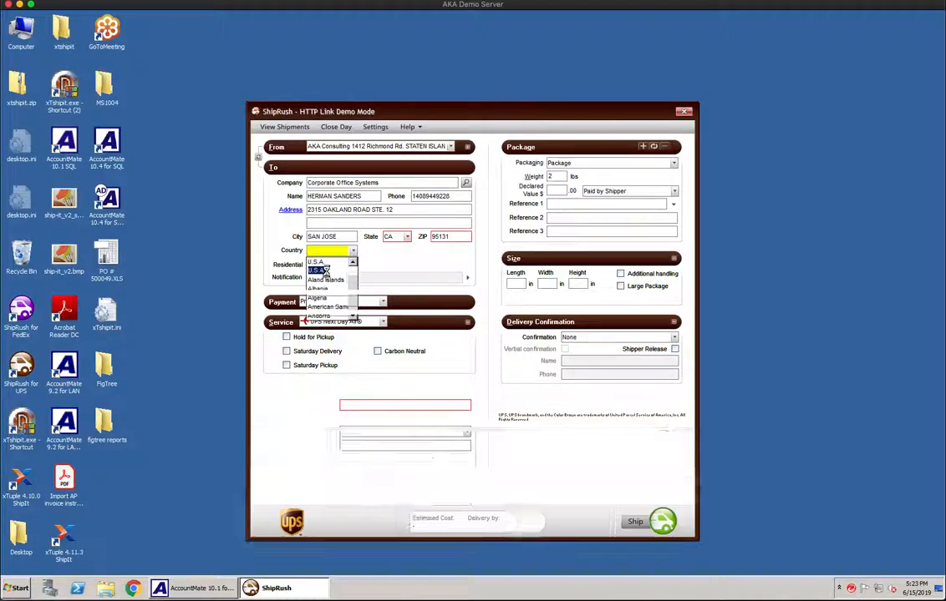
left_click(342, 406)
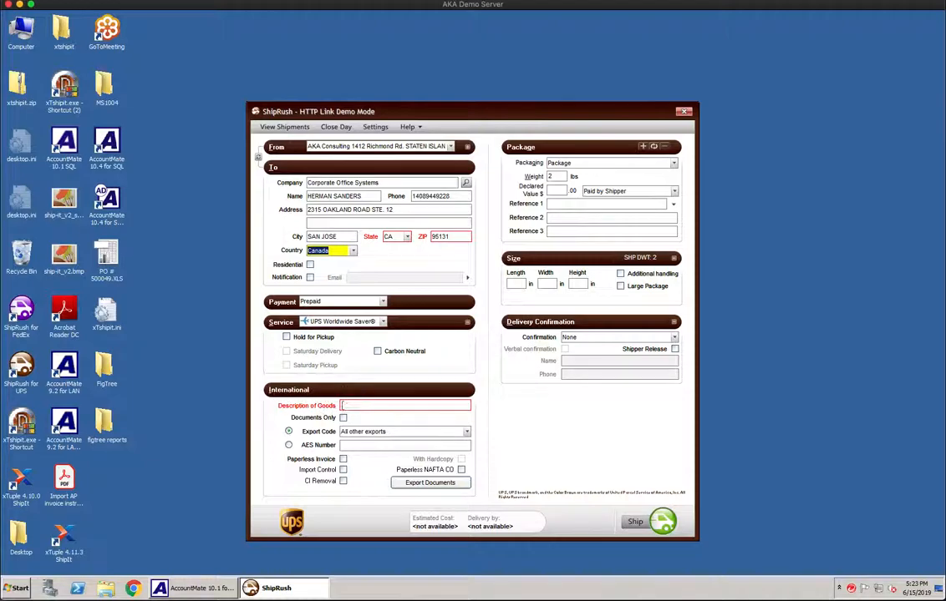
left_click(343, 406)
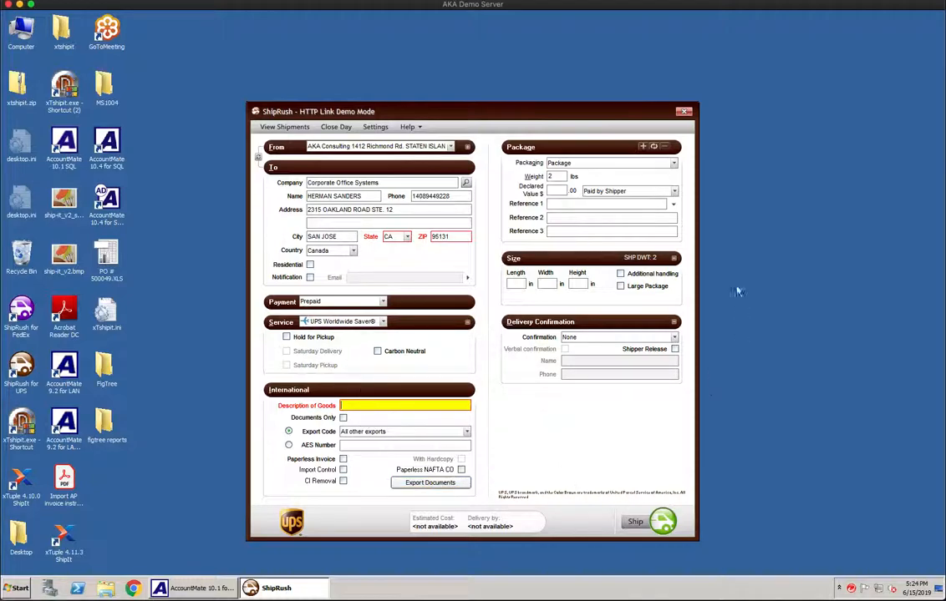
left_click(683, 111)
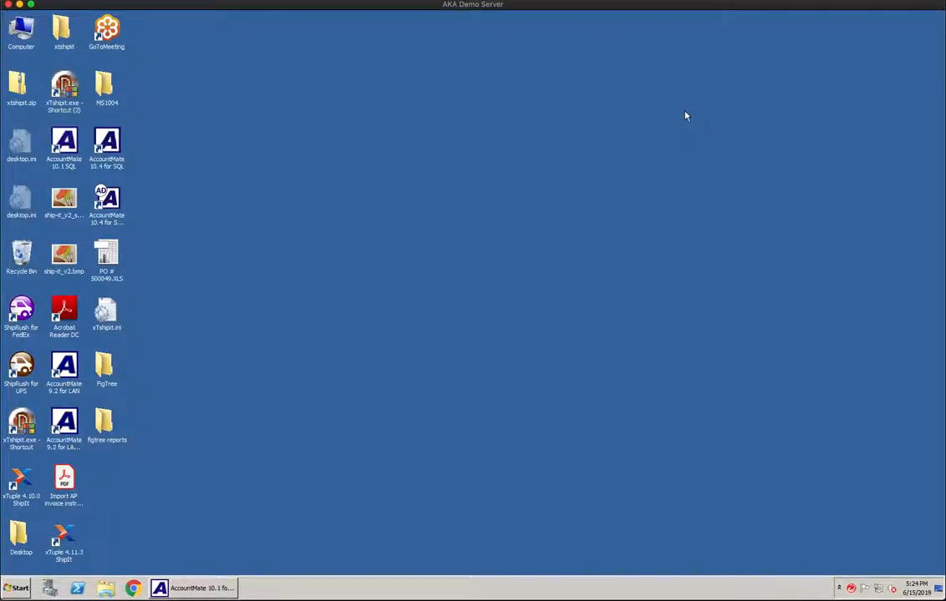